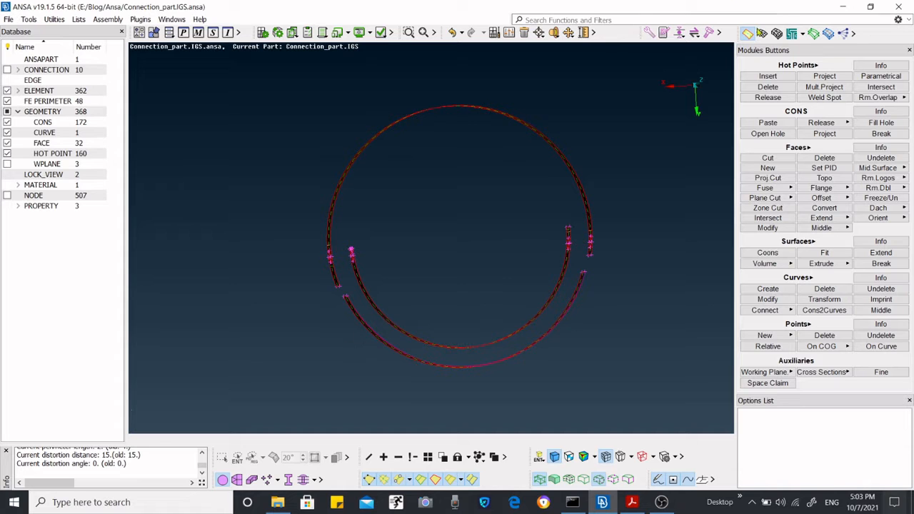
Switch the deck to NASTRAN and back to LS-DYNA, return to the geometry tools, and look over the additional connection tools
click(805, 35)
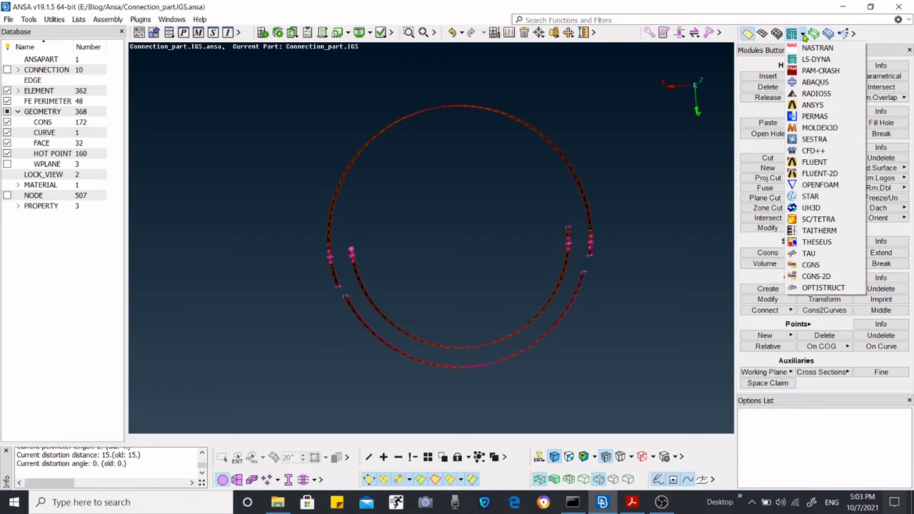
click(805, 48)
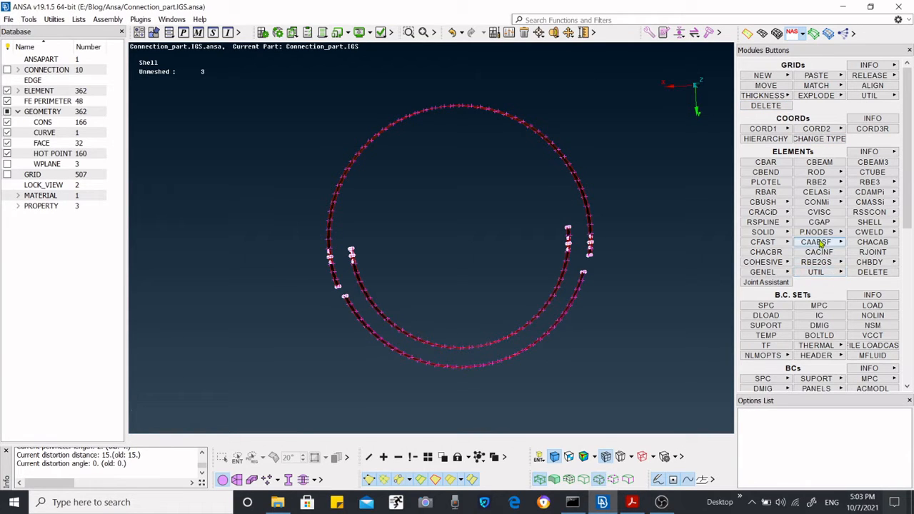
click(804, 36)
click(809, 61)
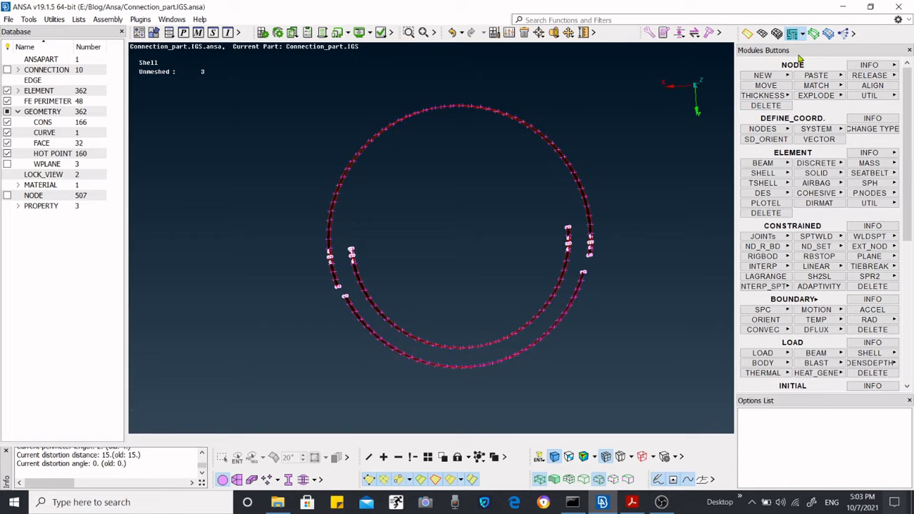
click(748, 35)
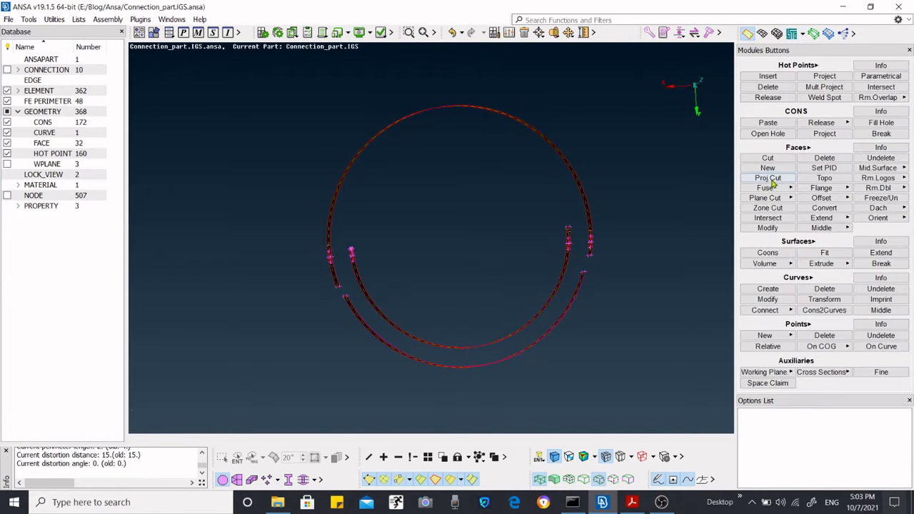
click(720, 33)
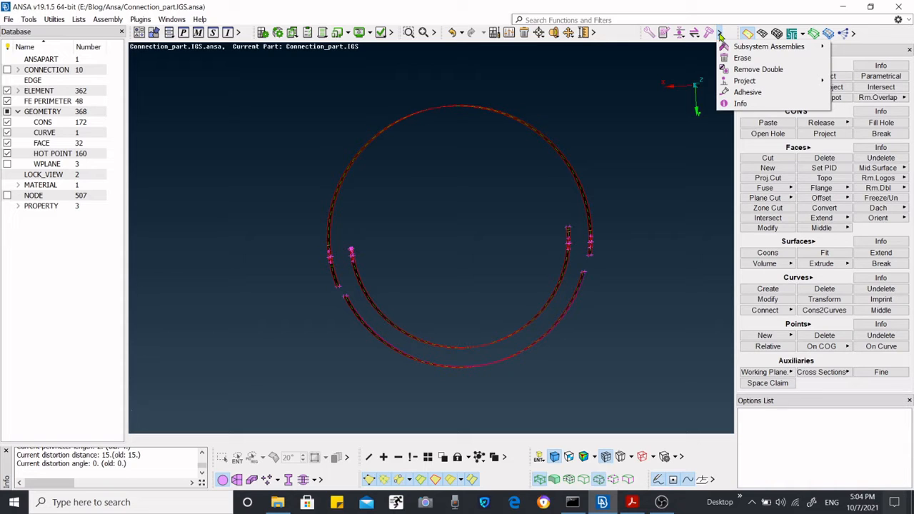
click(464, 227)
Examine the inner and outer curved strips of the ring part and the gap between them from several angles
scroll(474, 245, up, 2)
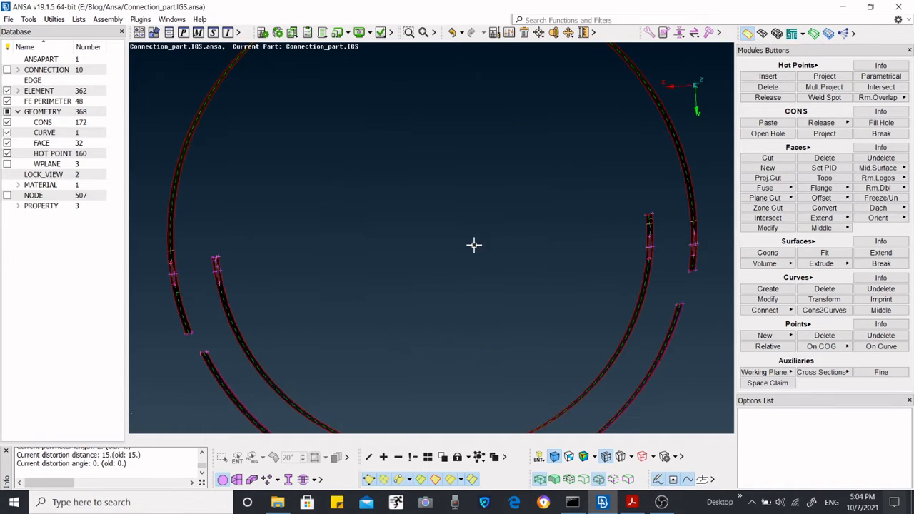
scroll(473, 245, down, 2)
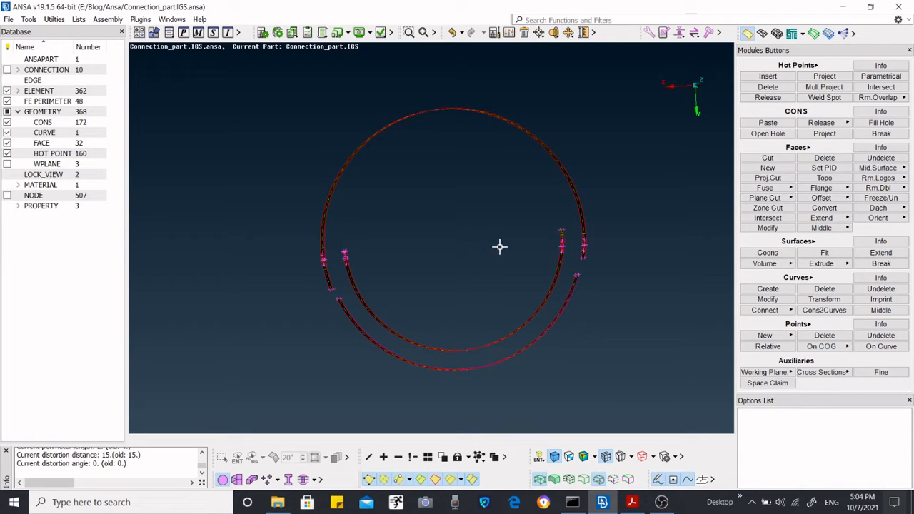
scroll(508, 270, up, 2)
scroll(508, 270, down, 2)
scroll(451, 255, up, 2)
scroll(452, 255, down, 2)
ctrl+drag(451, 255, 402, 260)
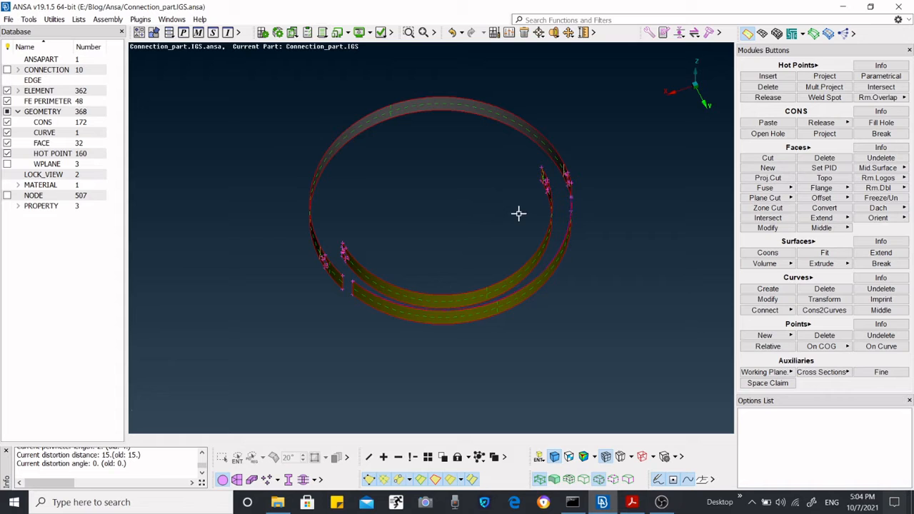
ctrl+drag(513, 212, 548, 249)
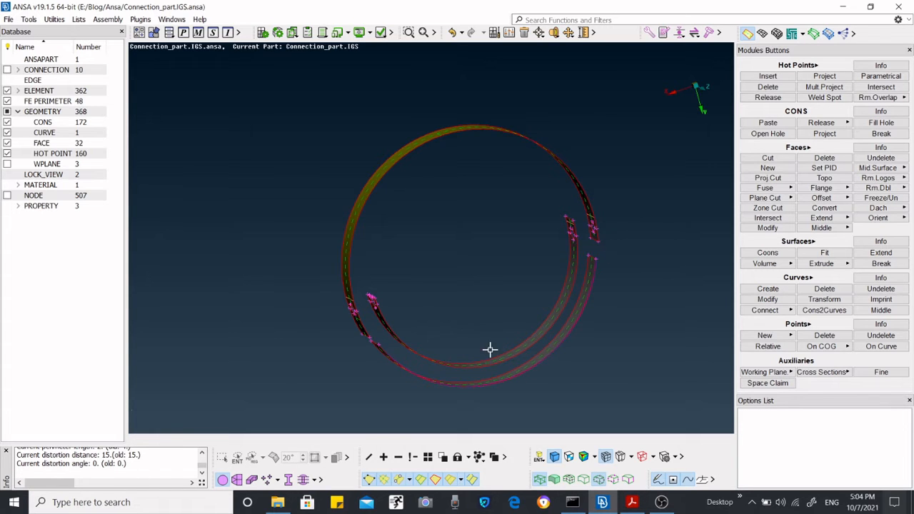
scroll(541, 323, up, 3)
mouse_move(541, 322)
ctrl+mouse_down()
mouse_move(496, 260)
mouse_move(516, 272)
ctrl+mouse_up()
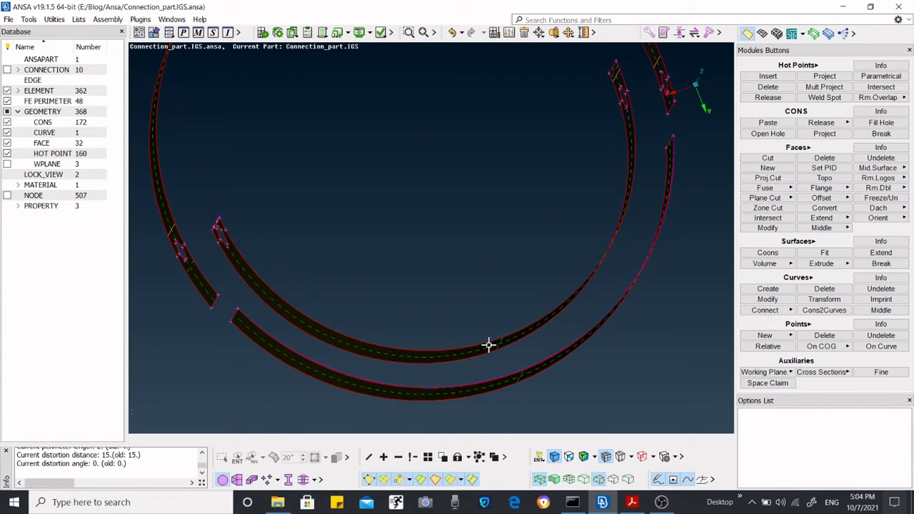
mouse_move(594, 294)
ctrl+mouse_down()
mouse_move(528, 262)
mouse_move(549, 248)
mouse_move(581, 288)
mouse_move(625, 271)
mouse_move(559, 248)
mouse_move(567, 250)
mouse_move(551, 227)
mouse_move(594, 255)
ctrl+mouse_up()
scroll(591, 289, down, 5)
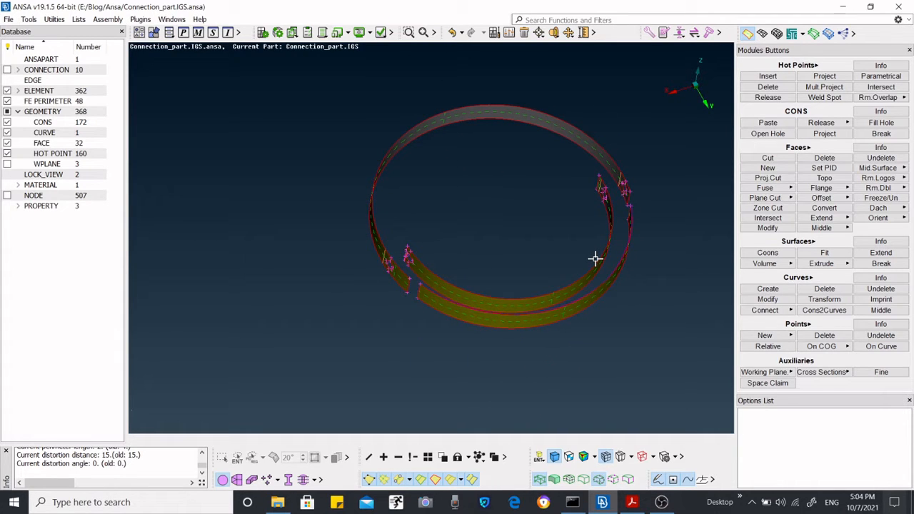
scroll(591, 300, up, 4)
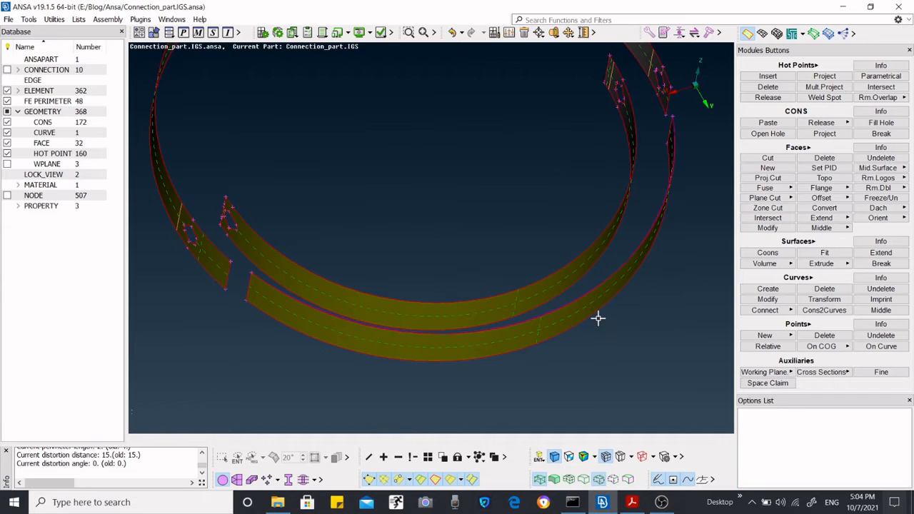
ctrl+middle_drag(590, 325, 598, 326)
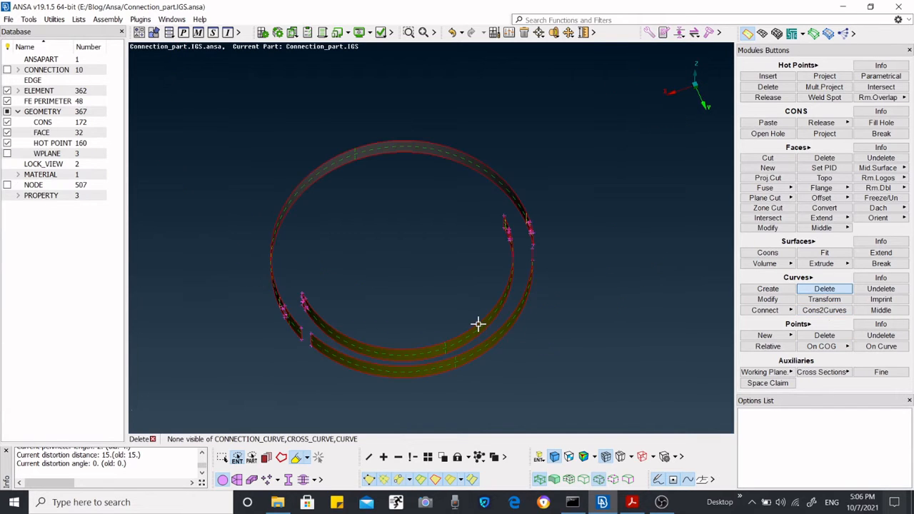
Try to create a middle curve on the outer strip with both of its long edges selected as one group
ctrl+middle_drag(479, 323, 500, 300)
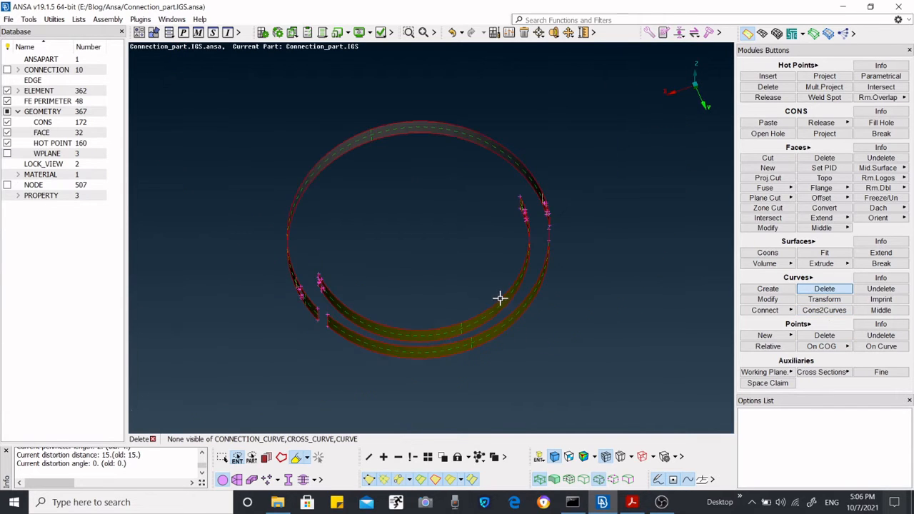
scroll(484, 336, up, 4)
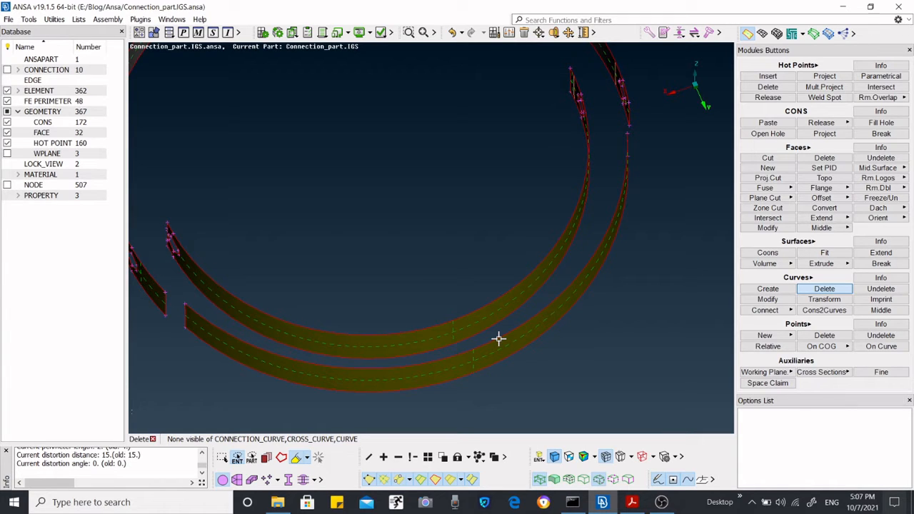
scroll(516, 321, up, 3)
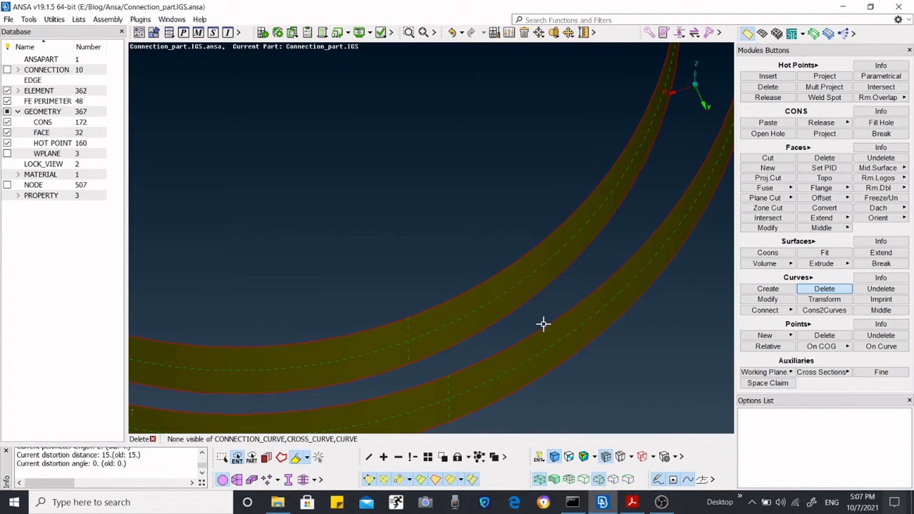
click(877, 312)
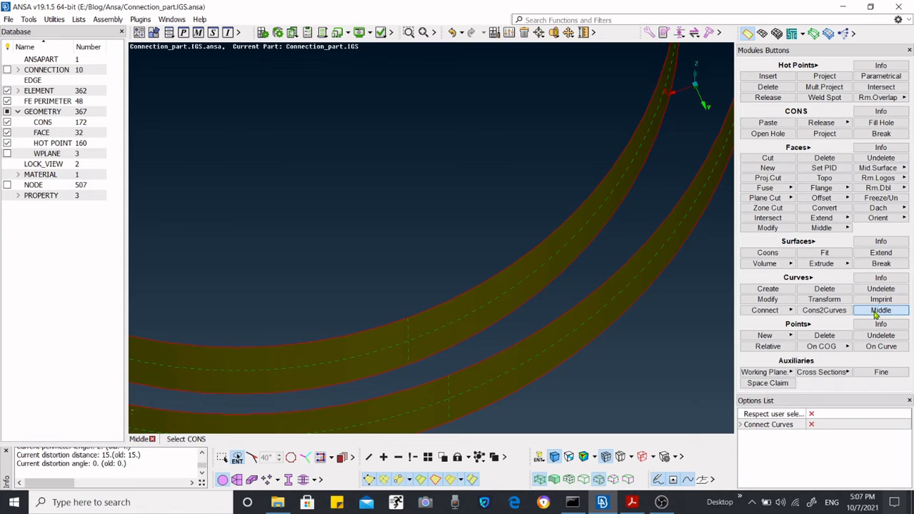
scroll(600, 264, down, 5)
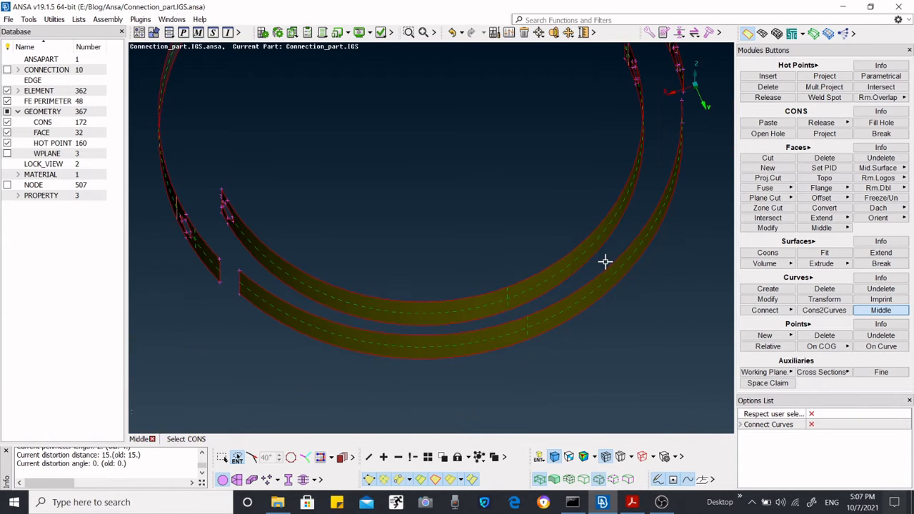
click(608, 266)
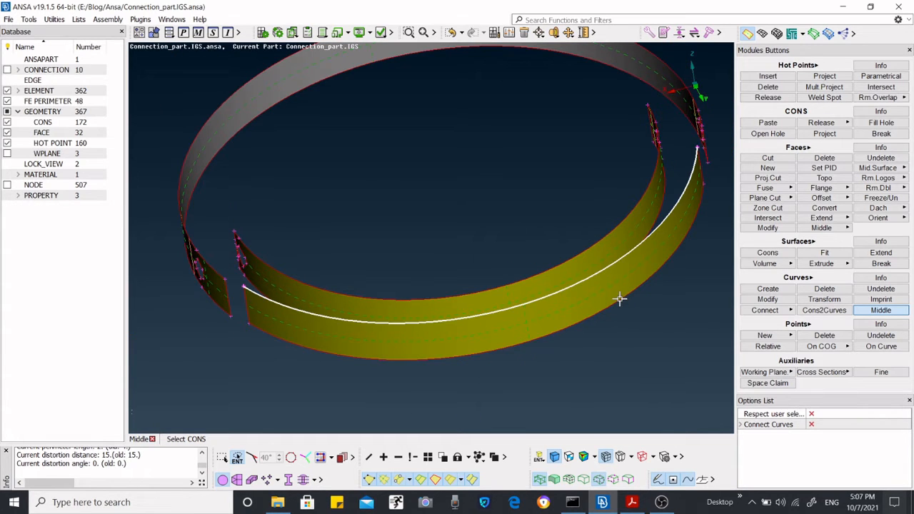
click(620, 298)
right_click(605, 308)
click(590, 321)
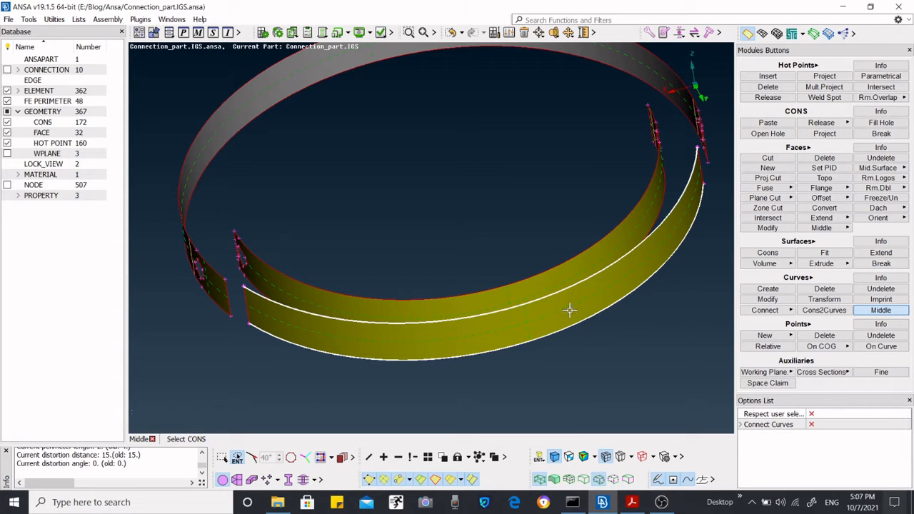
middle_click(570, 309)
middle_click(579, 330)
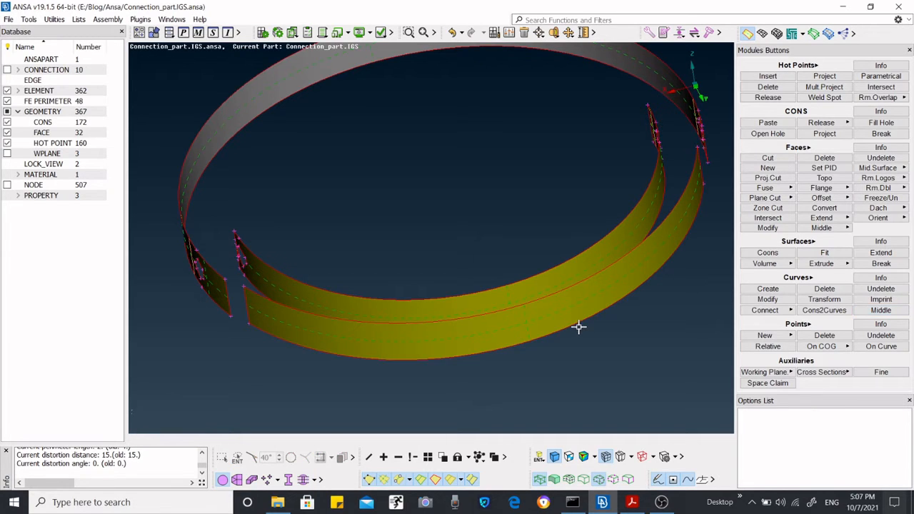
Create a middle curve on the outer strip, using one long edge as the first group and the opposite edge as the second
scroll(576, 307, up, 3)
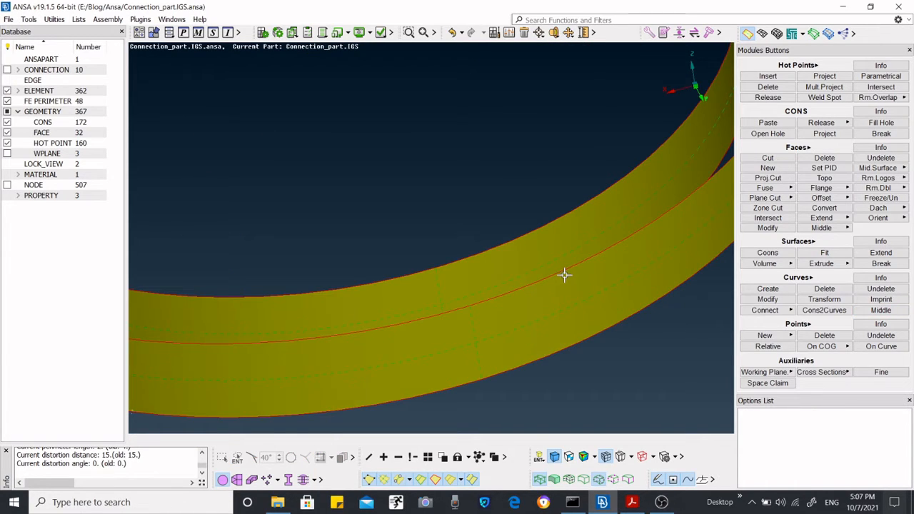
click(881, 310)
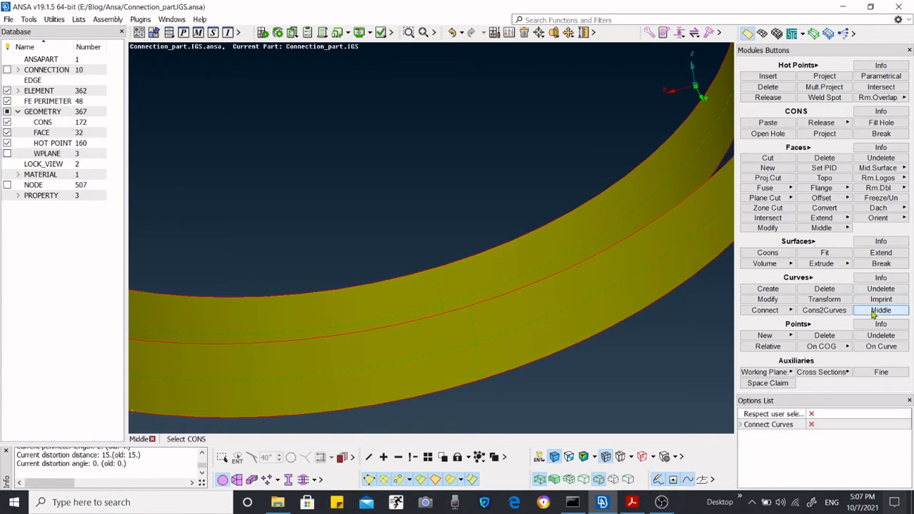
click(550, 279)
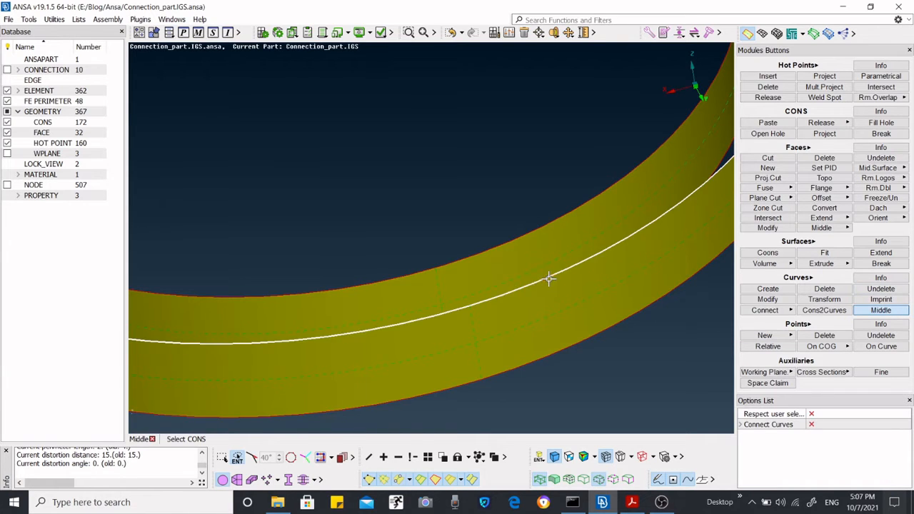
middle_click(520, 303)
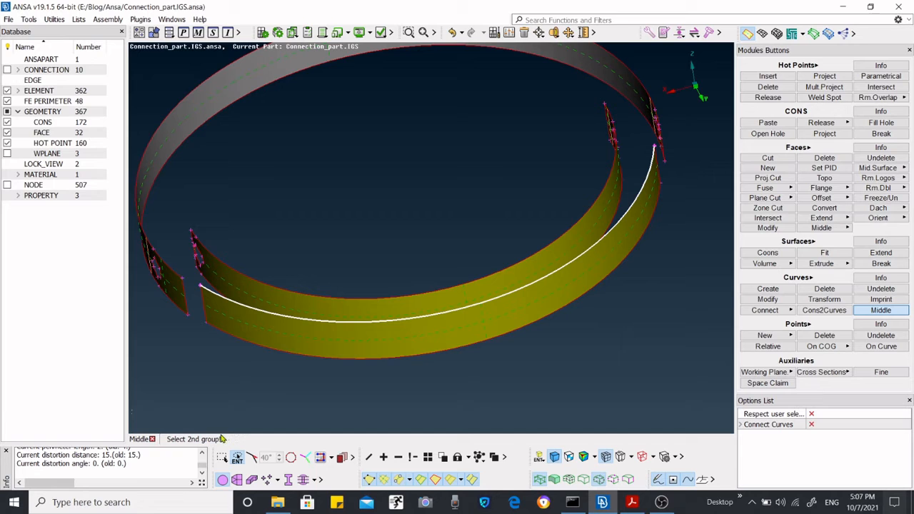
click(543, 320)
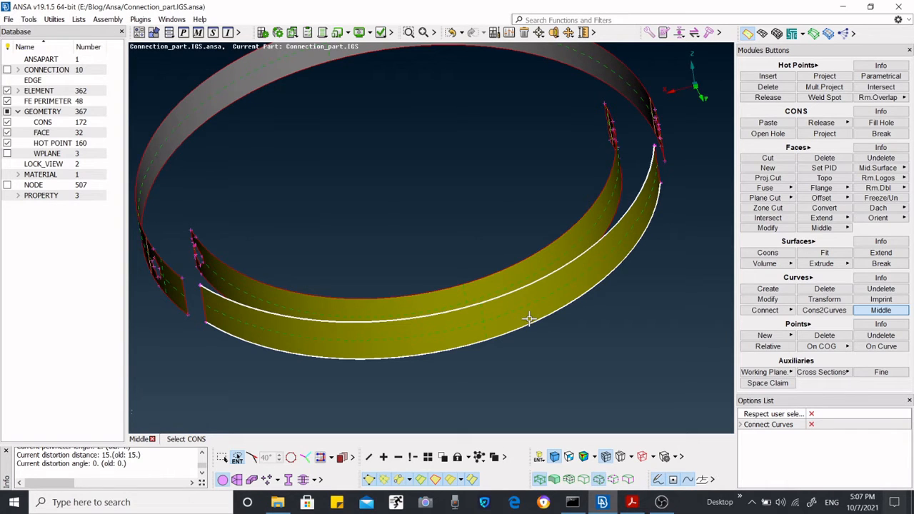
middle_click(529, 318)
Create a middle curve on the inner strip between its two long edges, each selected as a separate group
scroll(529, 317, up, 4)
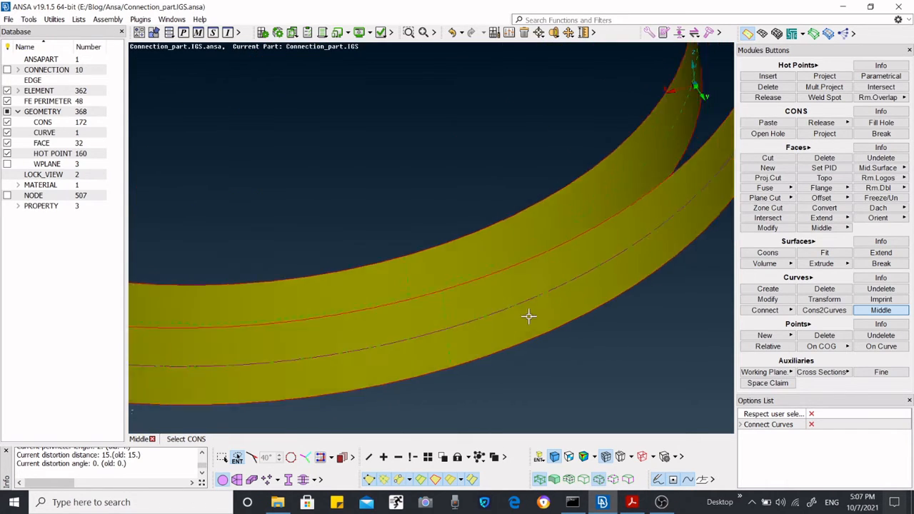
ctrl+drag(528, 316, 526, 331)
scroll(532, 328, down, 3)
scroll(526, 286, up, 3)
scroll(528, 281, down, 3)
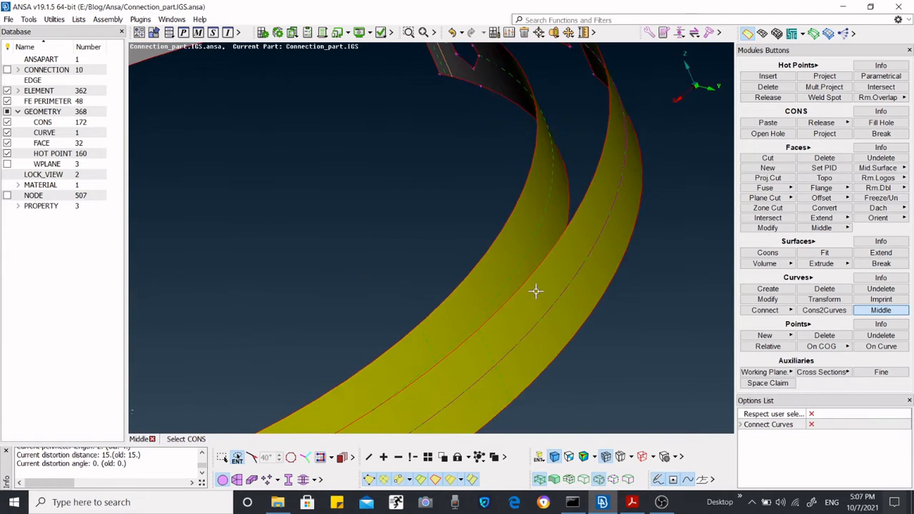
ctrl+drag(536, 291, 551, 322)
click(465, 268)
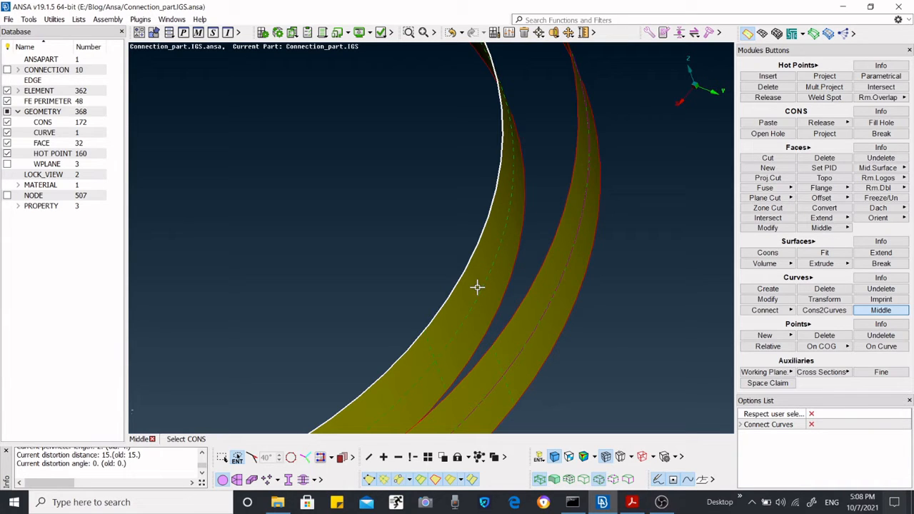
middle_click(476, 287)
click(509, 287)
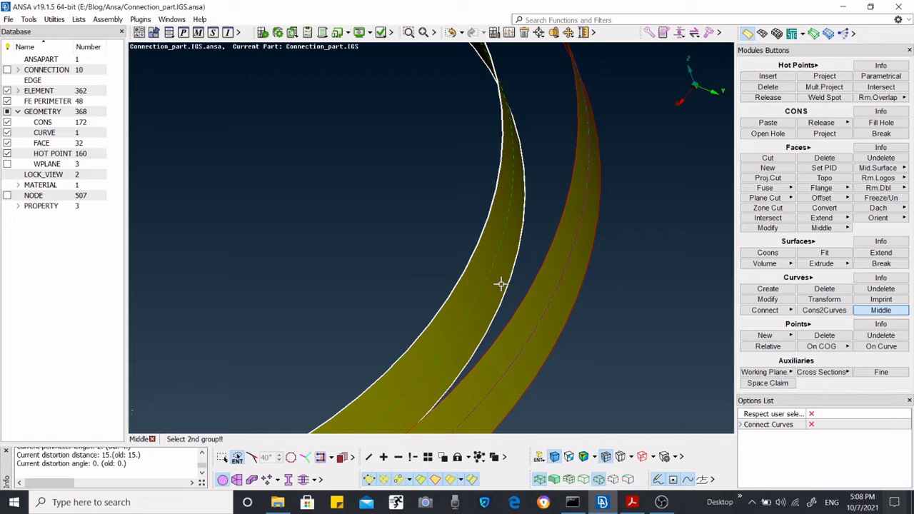
middle_click(500, 282)
Create a middle curve in the gap between the strips from the outer and inner strips' centre curves
scroll(510, 265, up, 3)
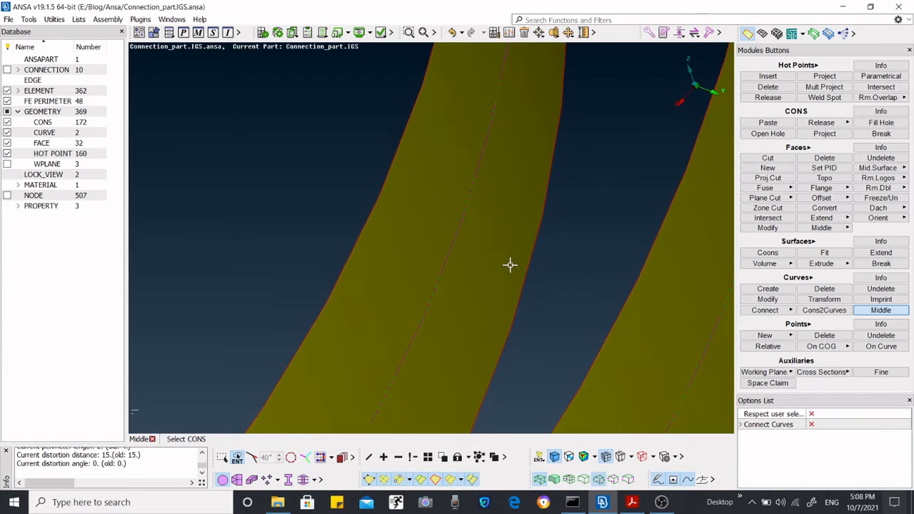
scroll(523, 264, down, 3)
ctrl+drag(483, 288, 565, 293)
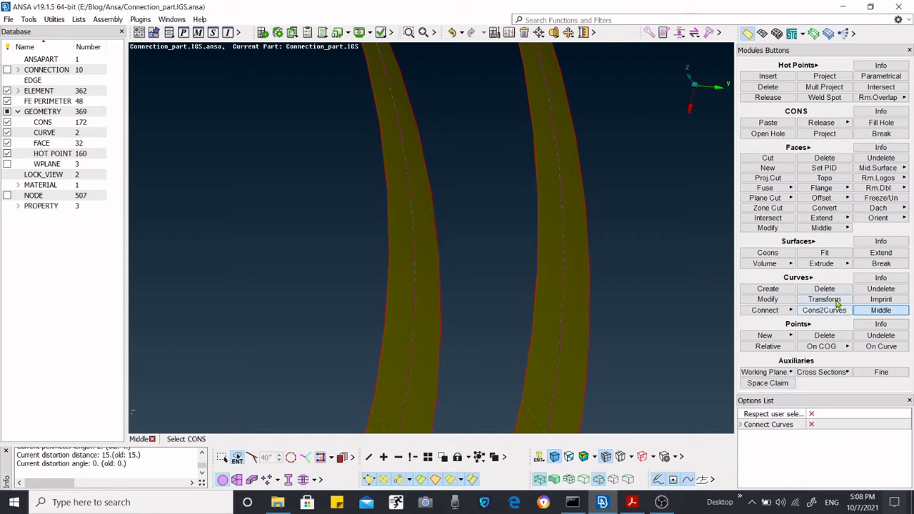
click(572, 263)
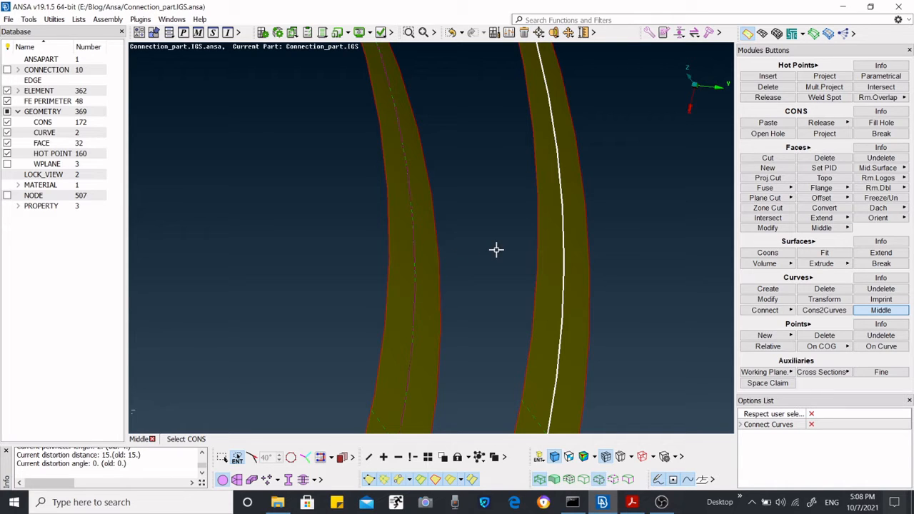
middle_click(497, 250)
click(413, 245)
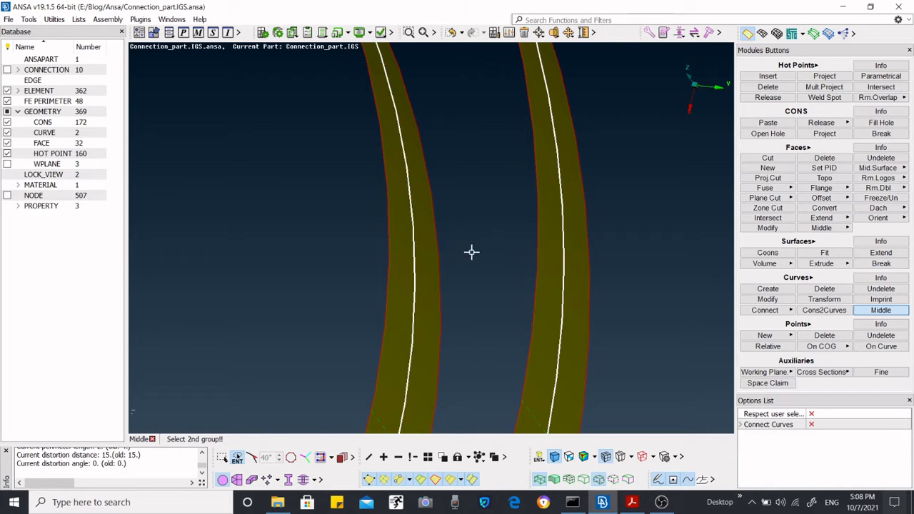
middle_click(491, 245)
scroll(502, 262, down, 5)
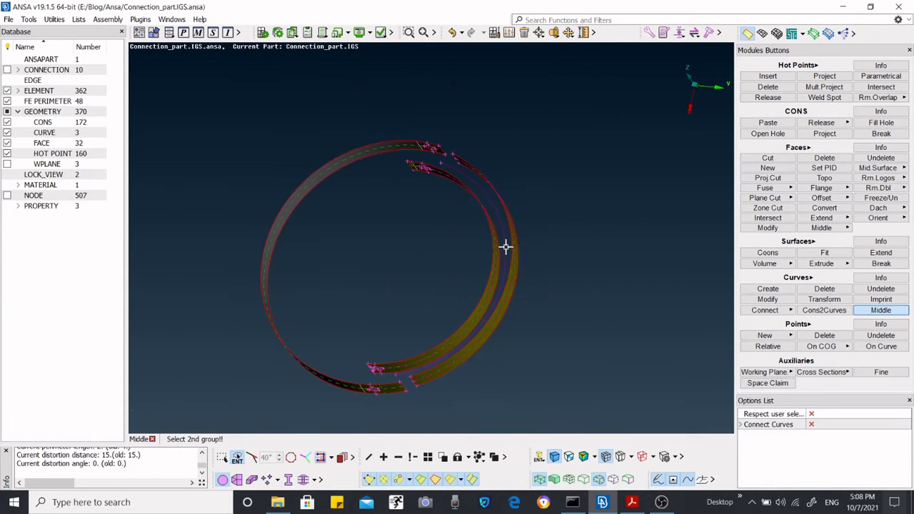
Finish the middle curve command and examine the gap's middle curve relative to the inner and outer strips
ctrl+drag(506, 247, 512, 276)
middle_click(512, 277)
scroll(520, 140, up, 4)
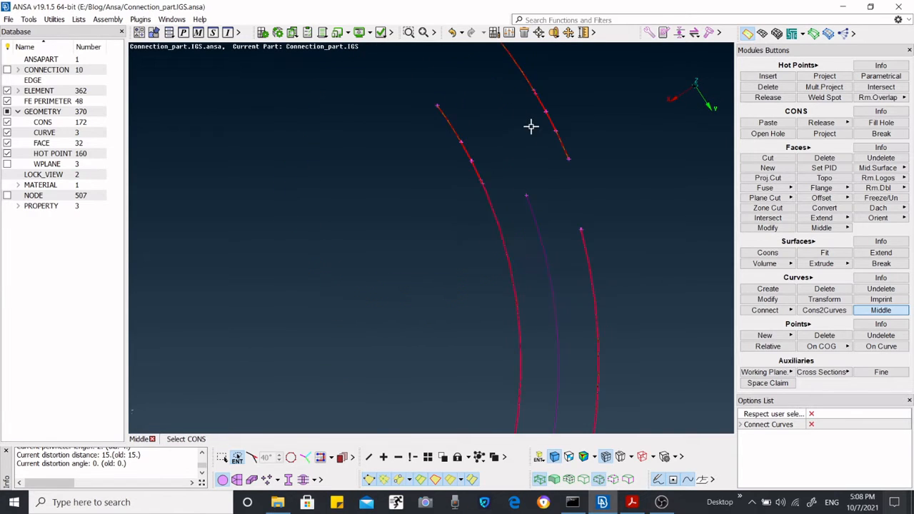
scroll(530, 127, down, 4)
scroll(555, 167, up, 3)
mouse_move(567, 159)
ctrl+mouse_down()
mouse_move(622, 159)
mouse_move(543, 176)
mouse_move(558, 180)
ctrl+mouse_up()
scroll(625, 228, down, 3)
ctrl+drag(625, 229, 513, 279)
scroll(608, 216, up, 3)
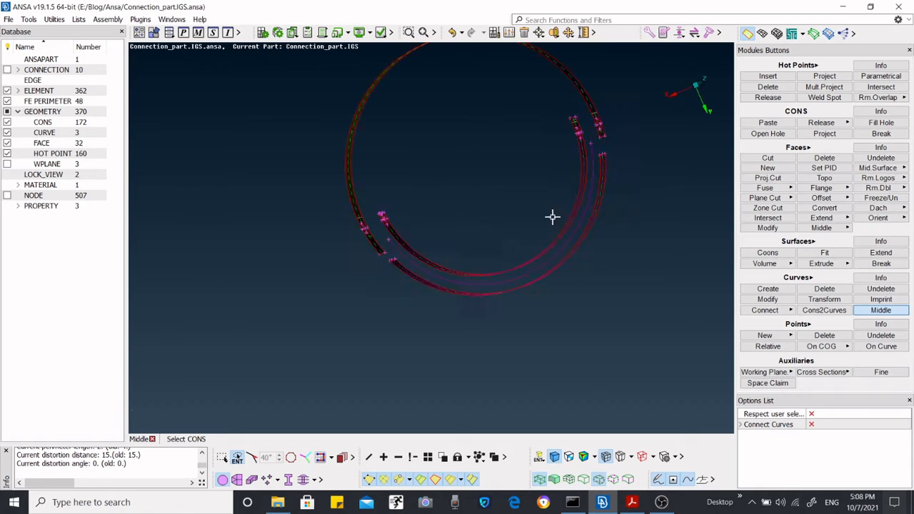
ctrl+drag(573, 265, 560, 255)
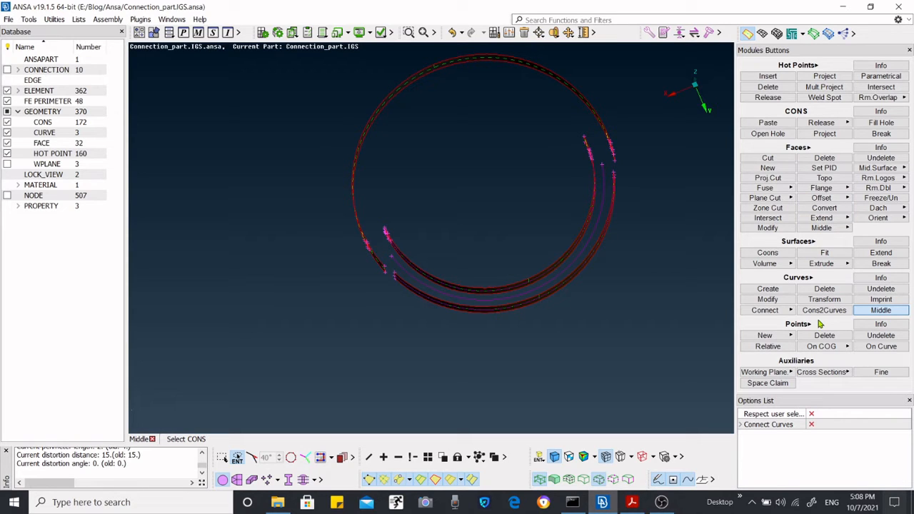
Create 10 points along the gap's middle curve with the Points On Curve function
scroll(612, 219, up, 3)
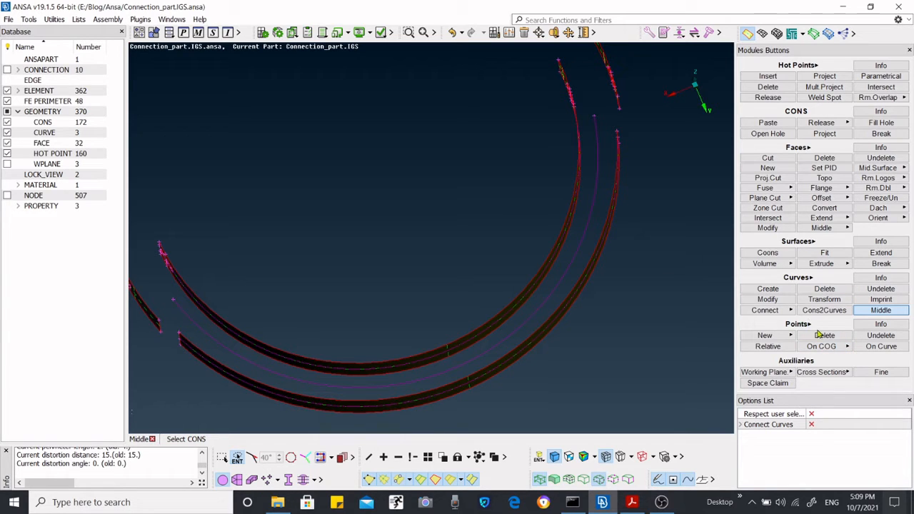
click(881, 347)
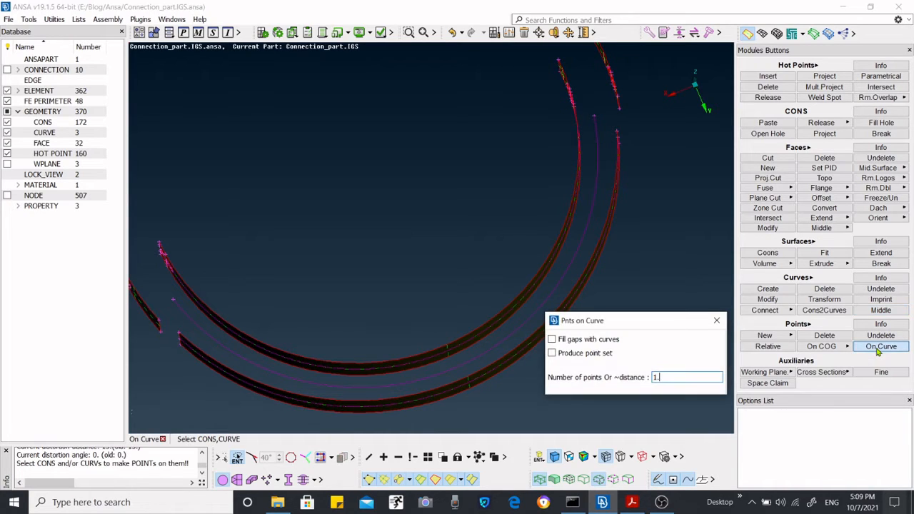
scroll(519, 333, up, 2)
click(518, 333)
scroll(535, 271, down, 3)
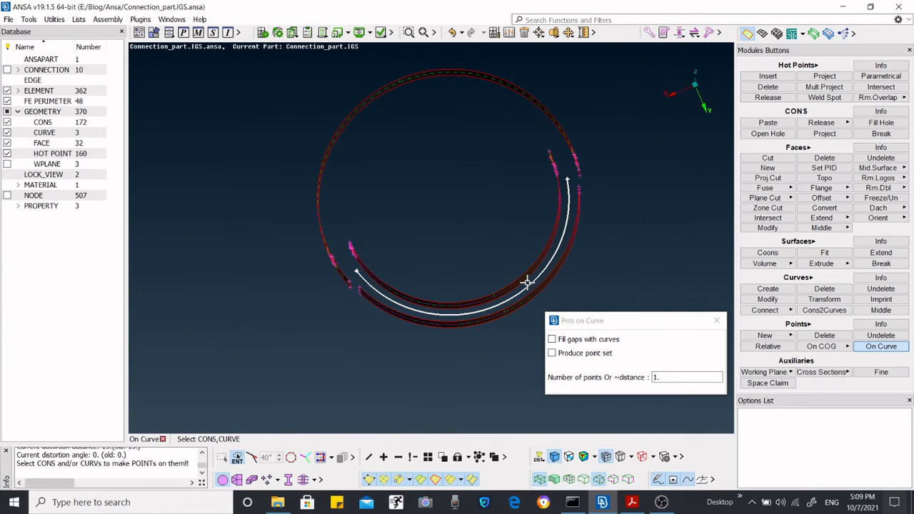
scroll(527, 281, up, 2)
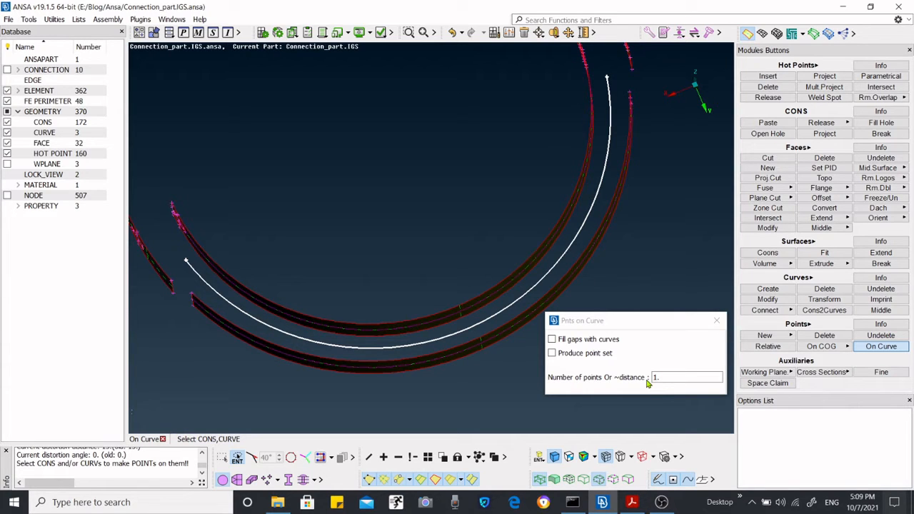
click(672, 378)
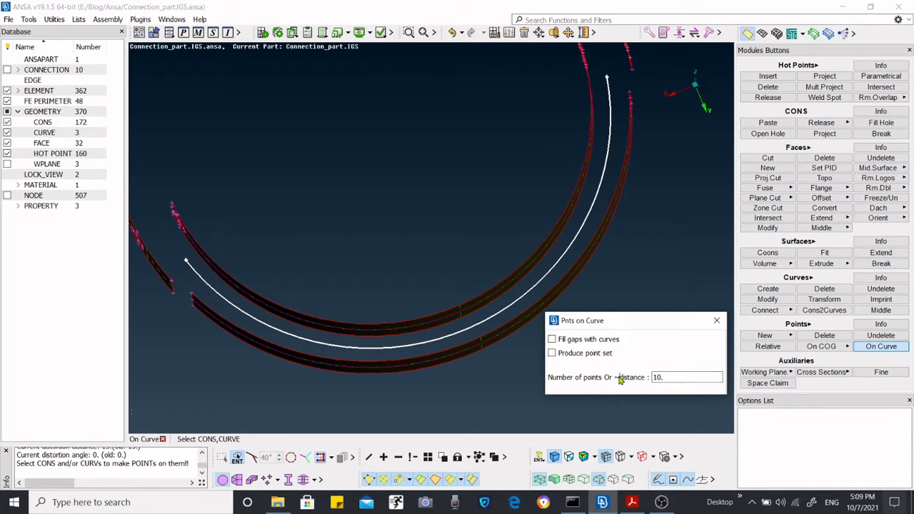
drag(620, 377, 616, 377)
click(657, 378)
text(~)
click(669, 376)
middle_click(505, 365)
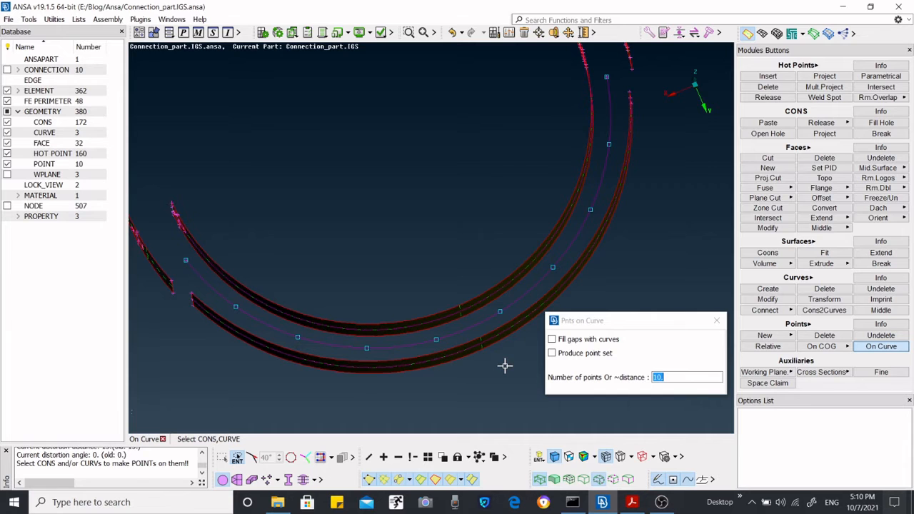
Inspect how the points are distributed along the gap's middle curve and close the Pnts on Curve settings
scroll(500, 329, down, 3)
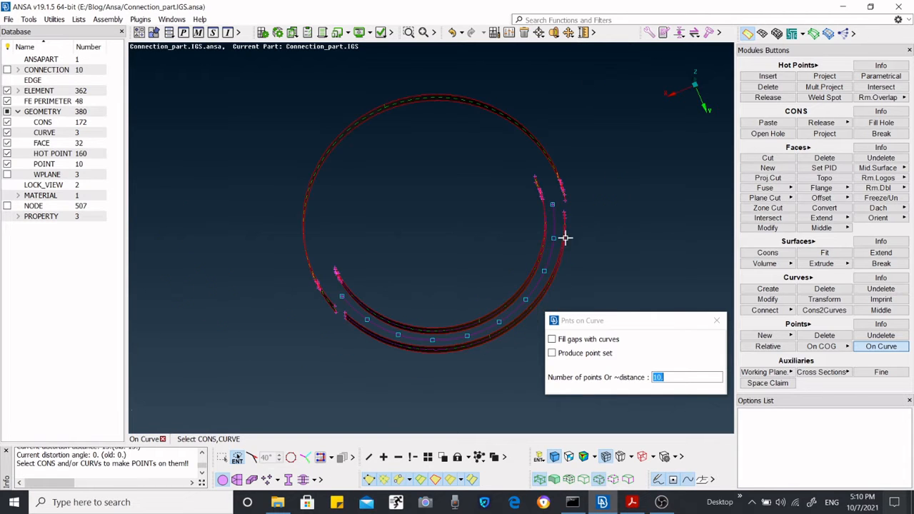
scroll(569, 225, up, 3)
scroll(575, 206, down, 3)
scroll(539, 263, up, 3)
scroll(540, 226, down, 3)
scroll(539, 251, up, 3)
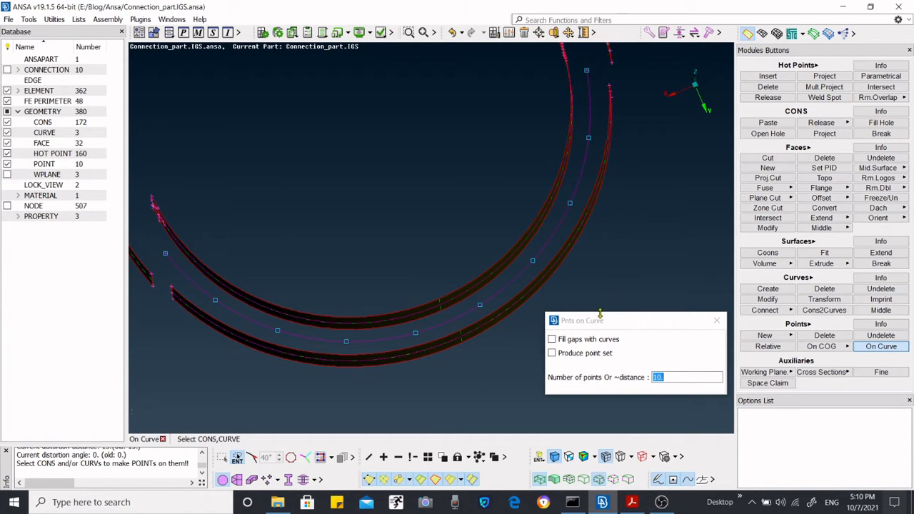
click(717, 320)
Examine the position of the curve's end points relative to the slotted ends of the two strips
scroll(512, 272, up, 3)
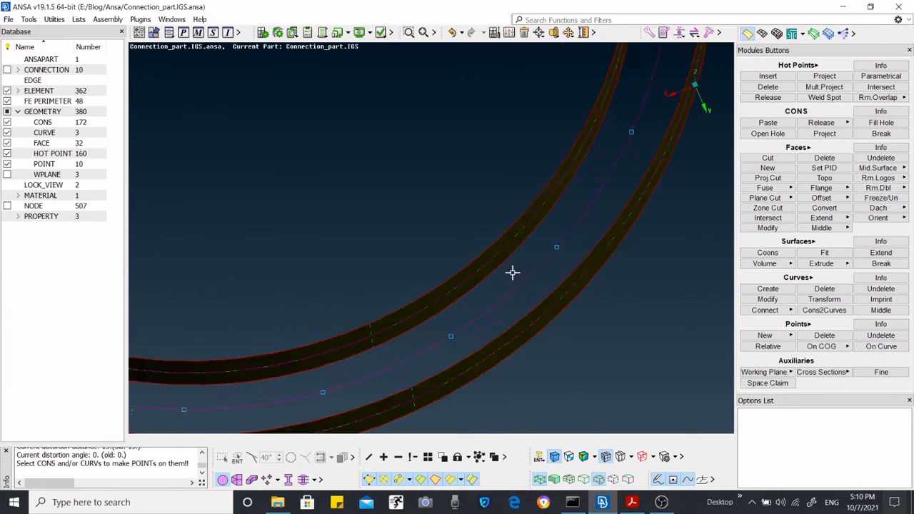
scroll(512, 272, down, 5)
mouse_move(557, 296)
ctrl+mouse_down()
mouse_move(584, 260)
mouse_move(548, 308)
ctrl+mouse_up()
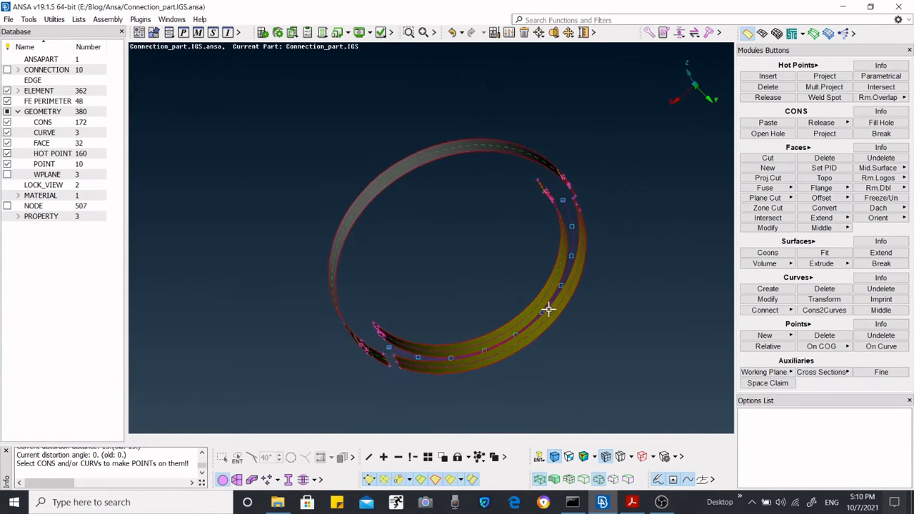
scroll(575, 206, up, 5)
ctrl+drag(528, 203, 539, 245)
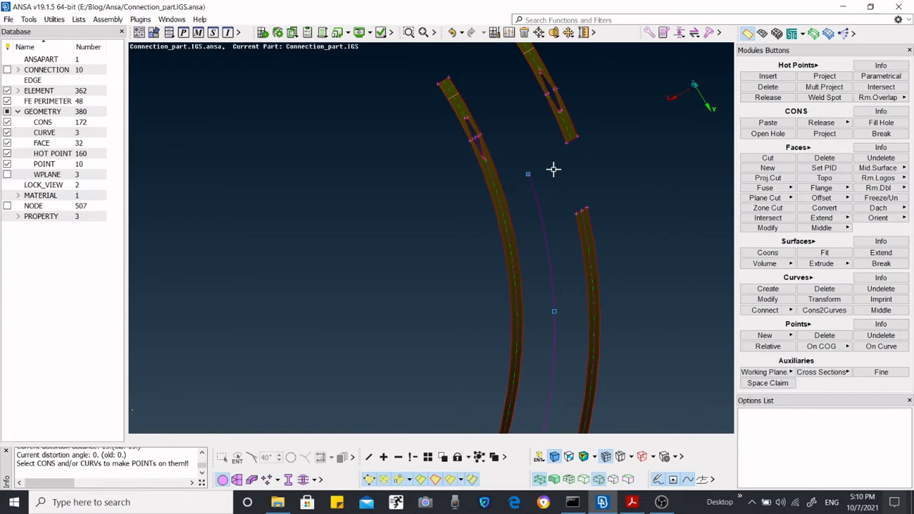
ctrl+drag(554, 169, 504, 207)
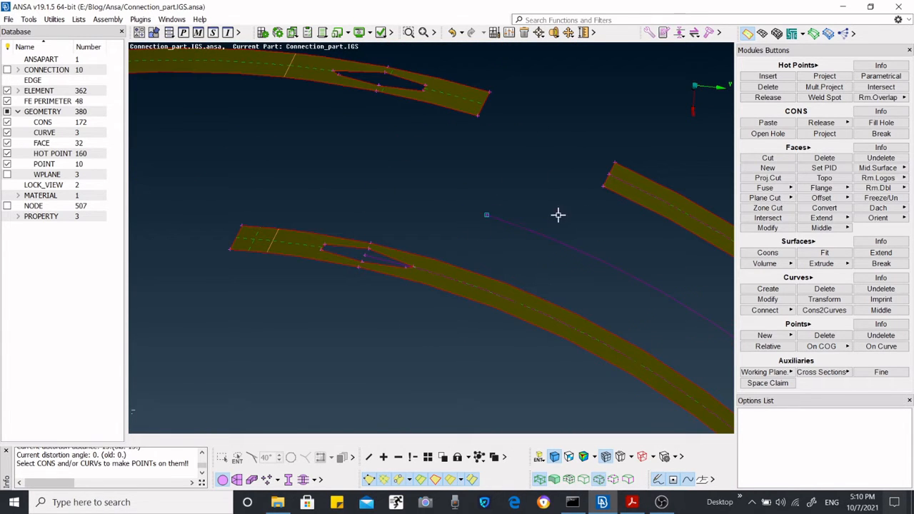
scroll(507, 208, up, 2)
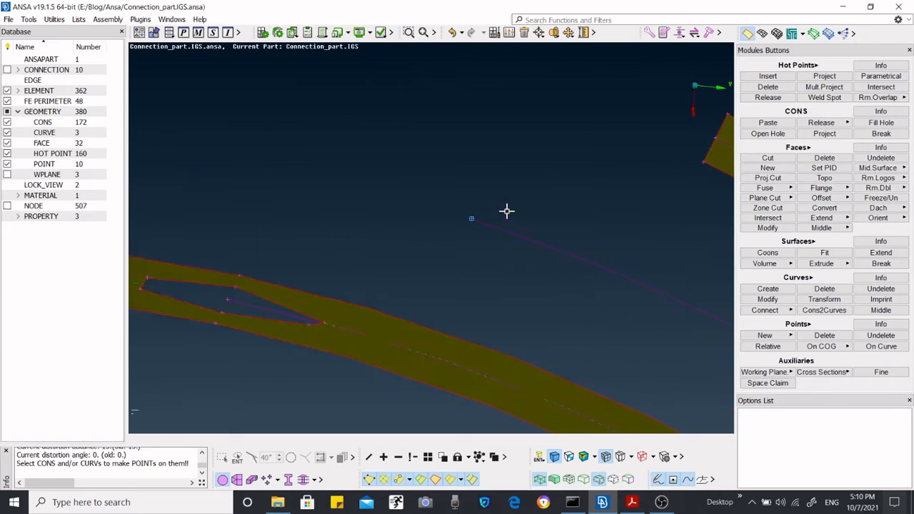
scroll(504, 210, down, 1)
scroll(496, 207, down, 1)
scroll(496, 175, up, 1)
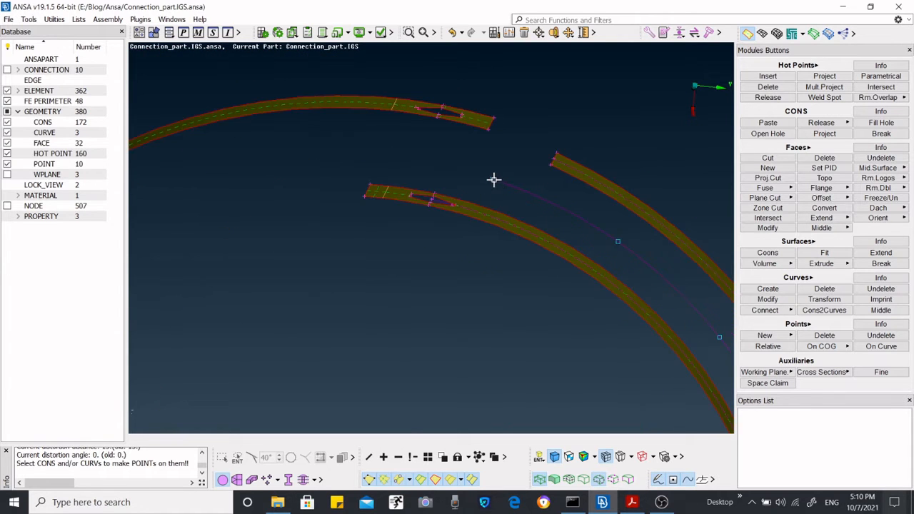
scroll(493, 178, up, 1)
scroll(490, 175, down, 3)
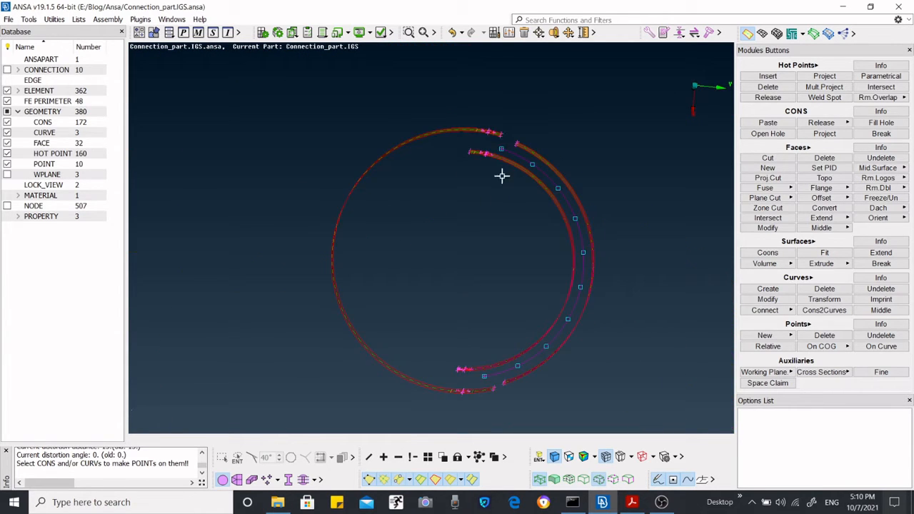
scroll(491, 376, up, 1)
scroll(504, 378, down, 1)
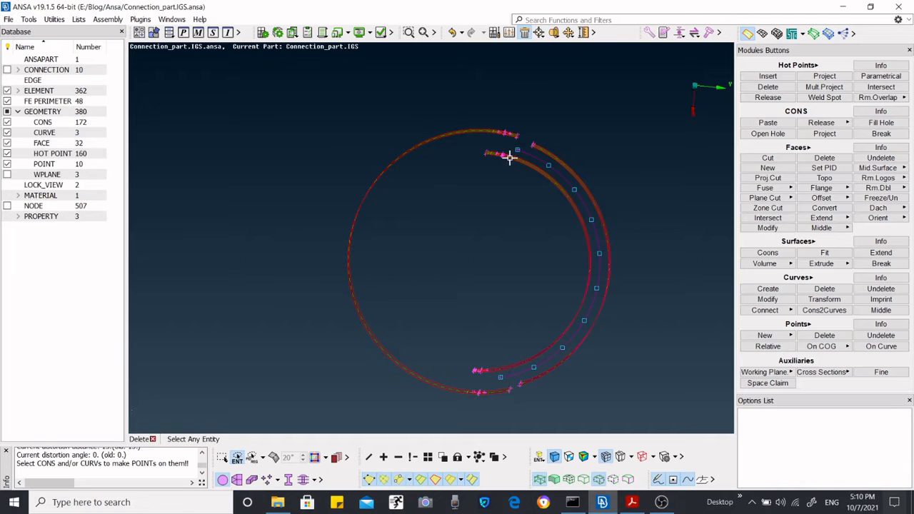
Delete the point at the end of the gap curve between the slotted inner strip and the short outer strip
scroll(506, 155, up, 5)
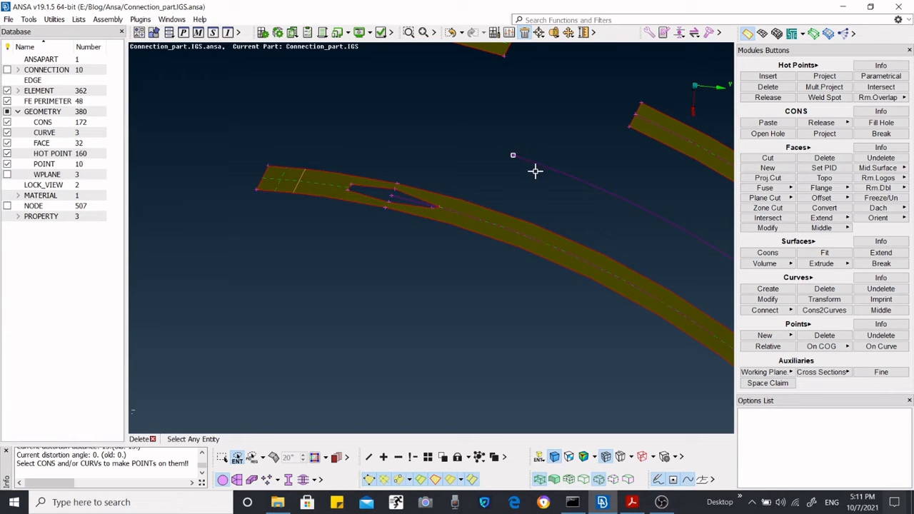
scroll(518, 155, up, 3)
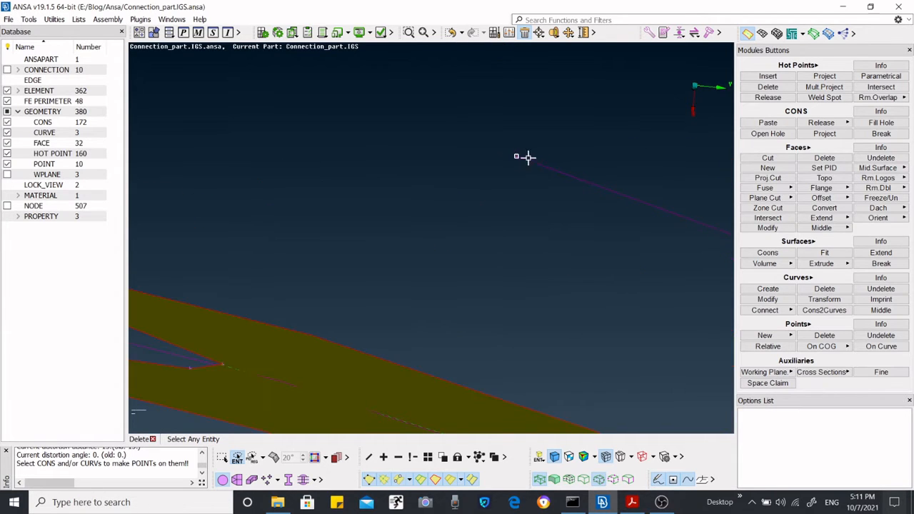
scroll(513, 169, down, 2)
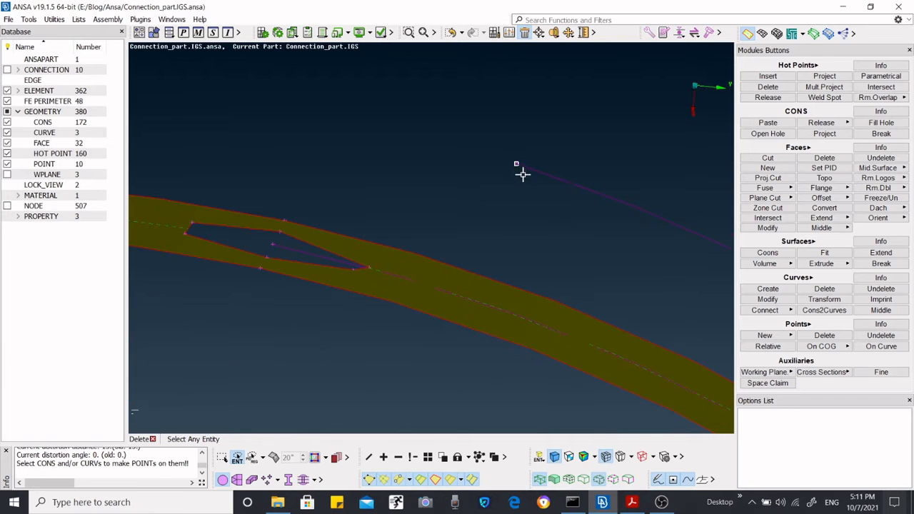
middle_click(507, 153)
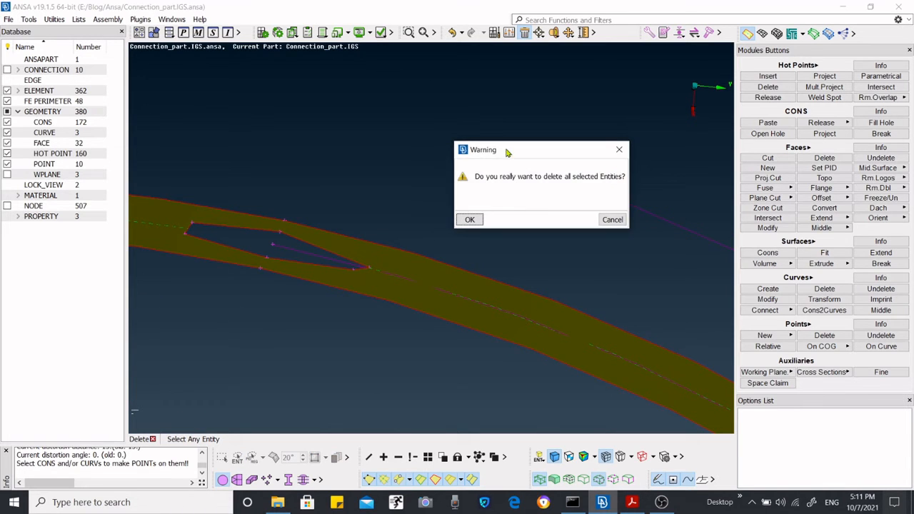
click(470, 220)
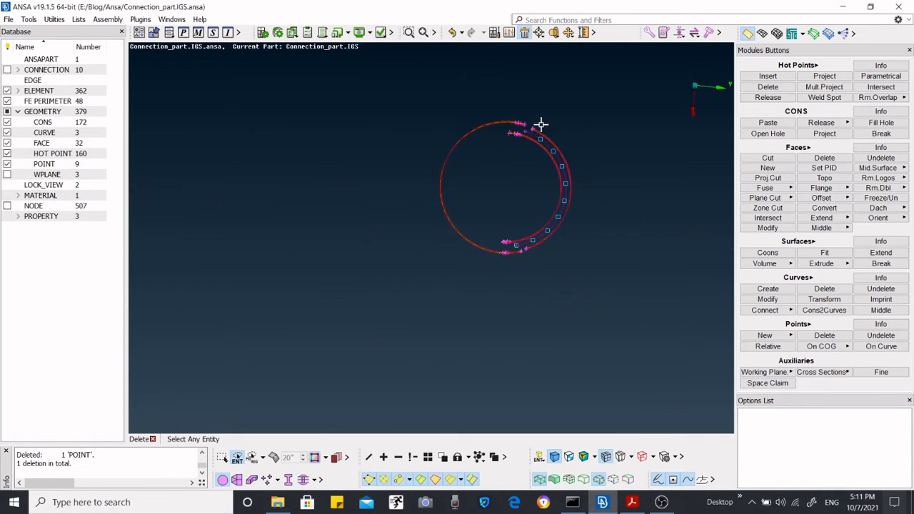
Delete the point at the opposite end of the gap curve, keeping the curve itself out of the selection
scroll(517, 236, up, 6)
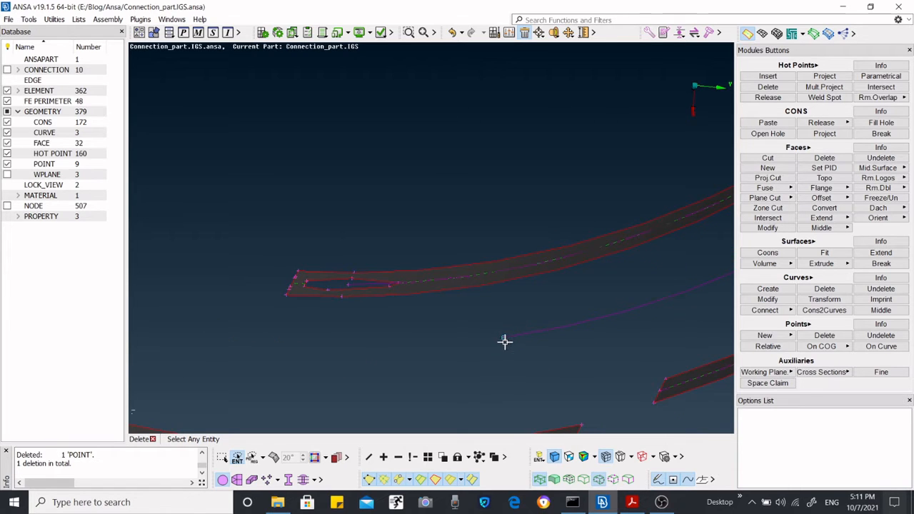
click(504, 340)
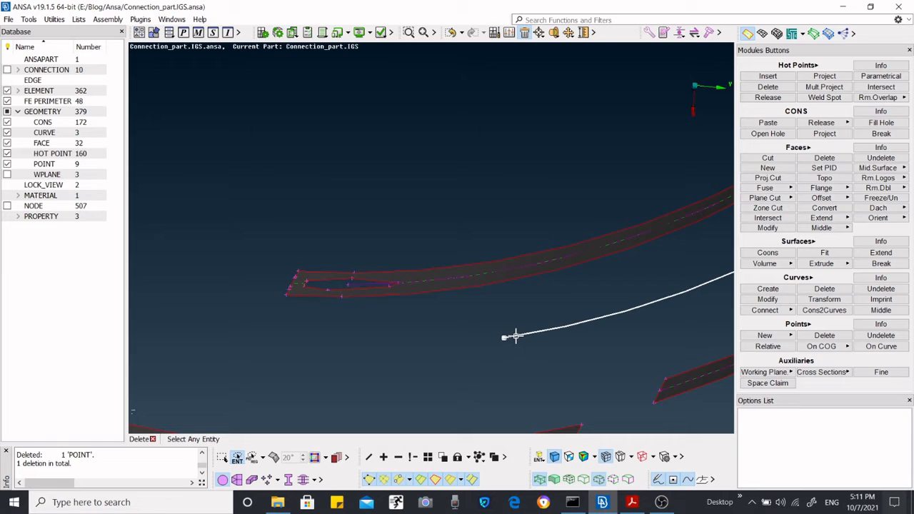
click(516, 336)
right_click(516, 336)
scroll(521, 320, up, 4)
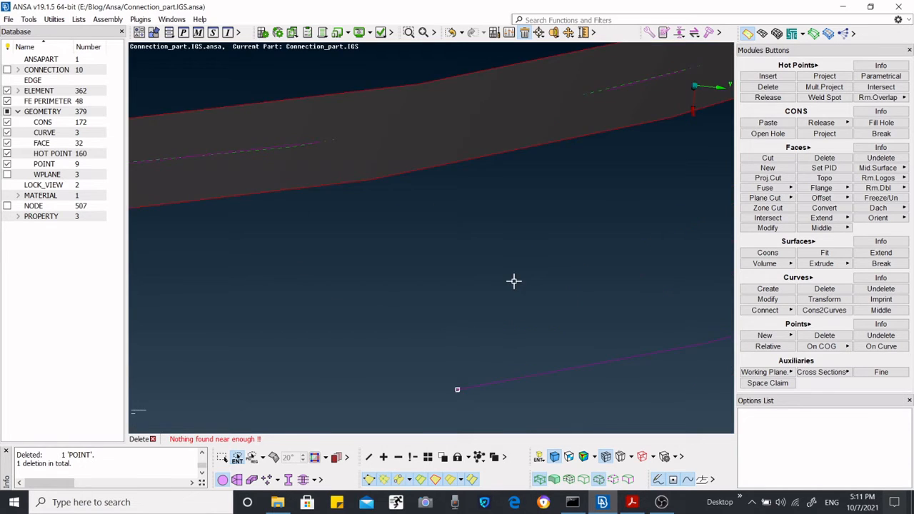
scroll(515, 281, down, 4)
middle_click(490, 305)
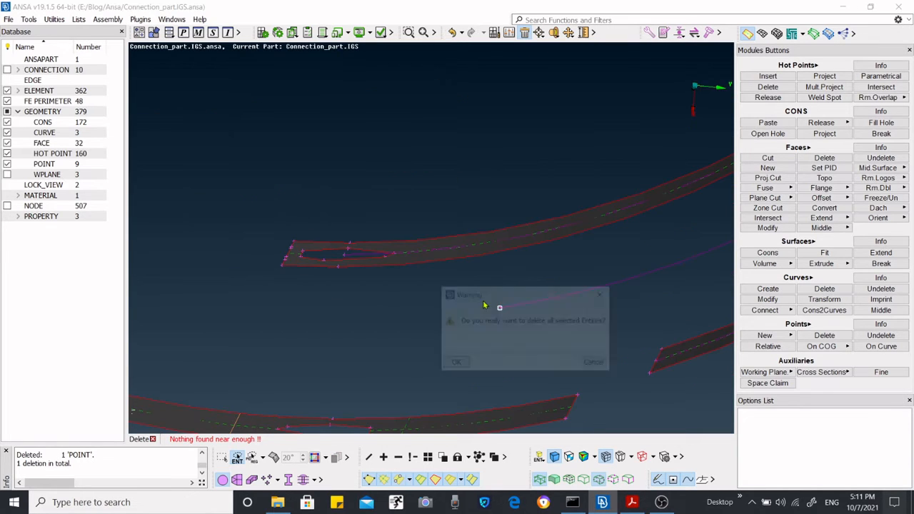
click(461, 369)
Examine the remaining points and their spacing along the gap curve between the two strips
scroll(539, 320, up, 3)
scroll(495, 352, down, 10)
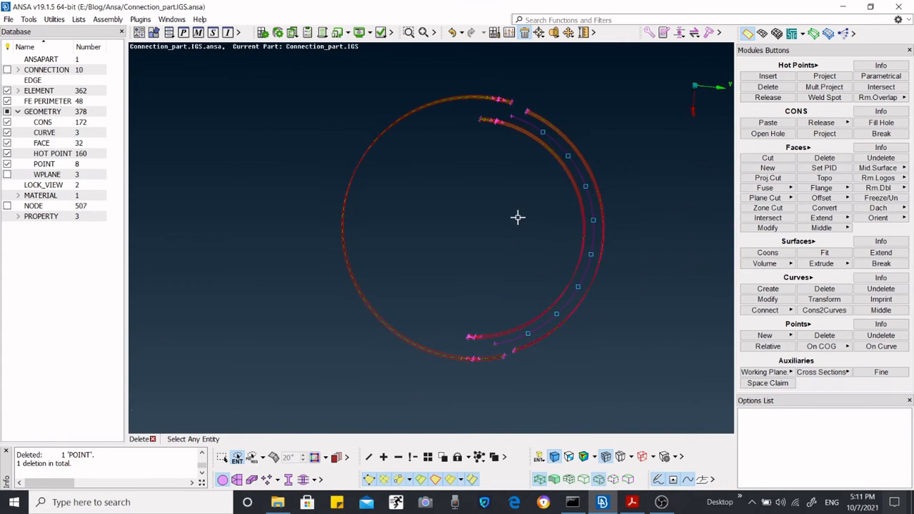
mouse_move(517, 218)
ctrl+mouse_down()
mouse_move(486, 153)
mouse_move(574, 214)
mouse_move(524, 236)
ctrl+mouse_up()
scroll(501, 154, up, 3)
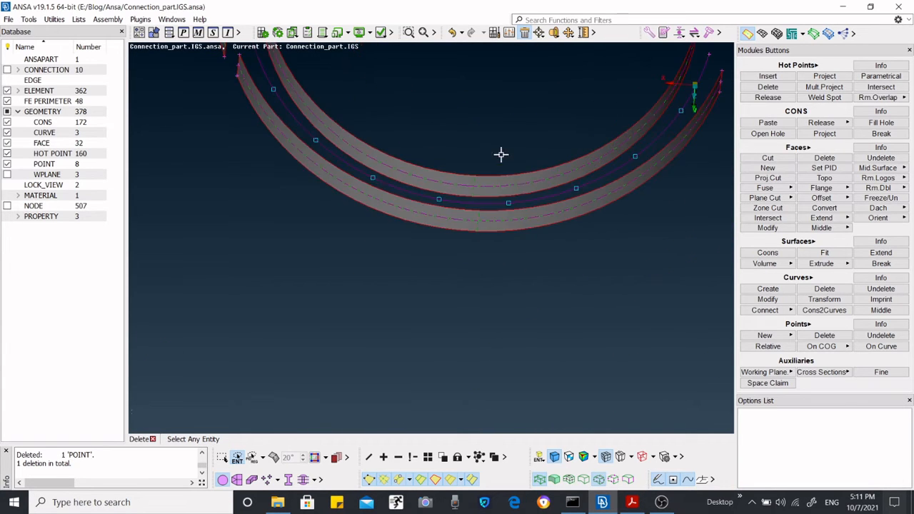
scroll(574, 320, down, 4)
scroll(545, 300, up, 6)
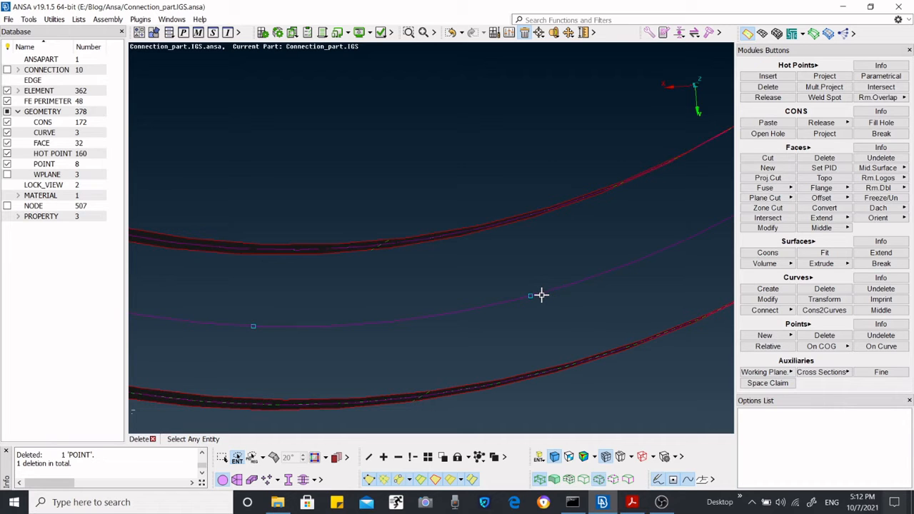
click(540, 294)
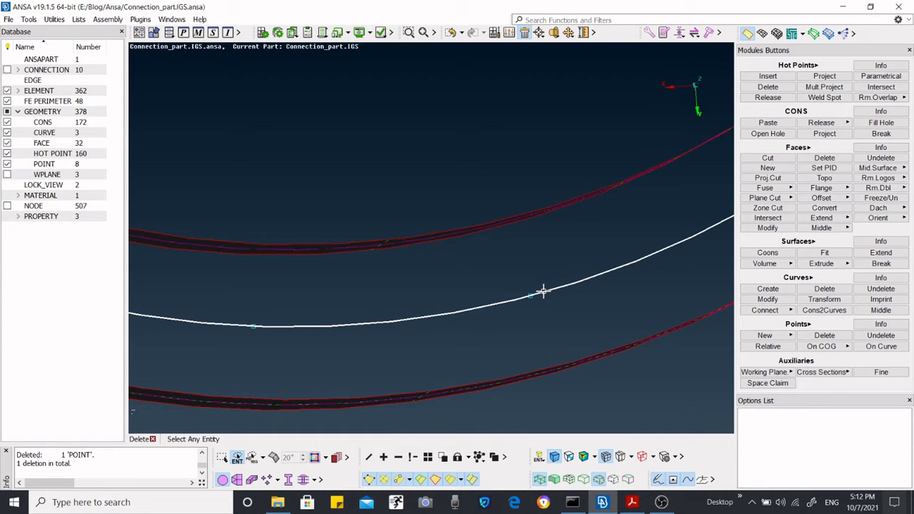
right_click(543, 291)
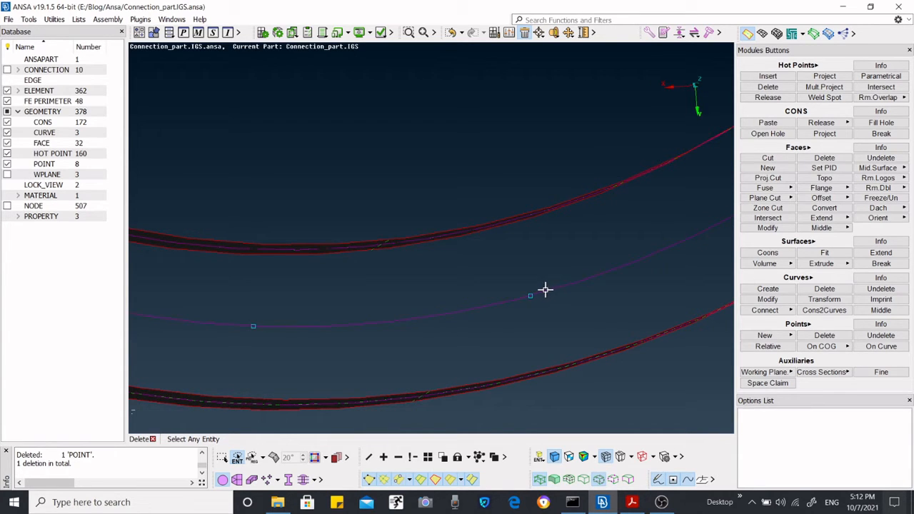
scroll(545, 290, up, 2)
scroll(547, 305, down, 2)
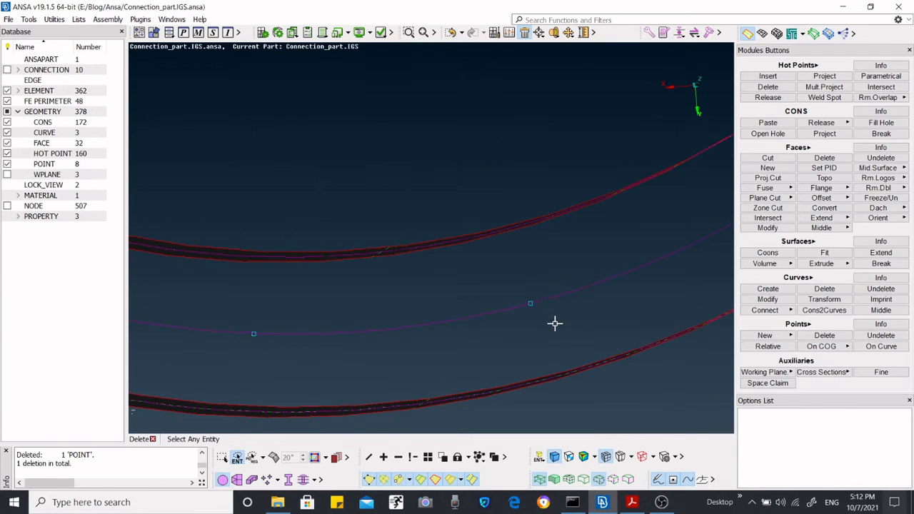
scroll(553, 323, down, 4)
scroll(635, 242, up, 4)
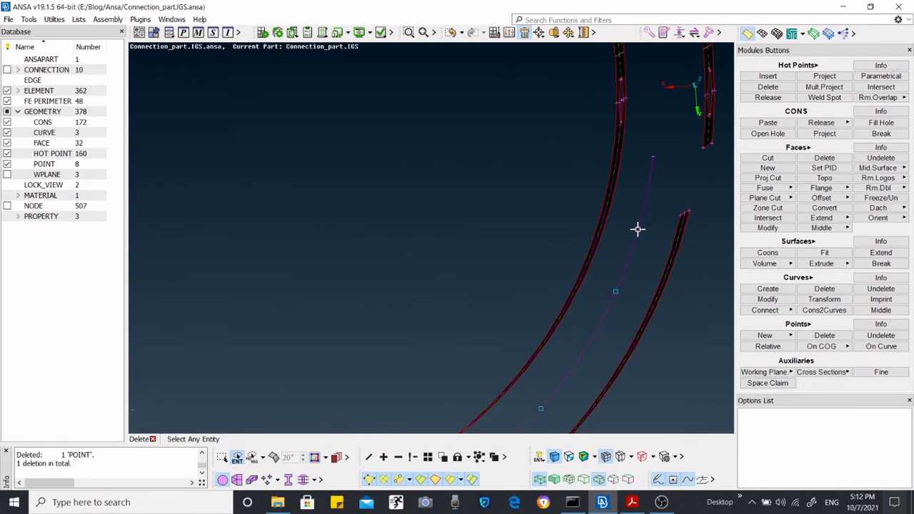
Convert the eight 3D points along the gap curve into connections of type Spotweld Point
scroll(637, 229, down, 2)
ctrl+drag(599, 270, 627, 273)
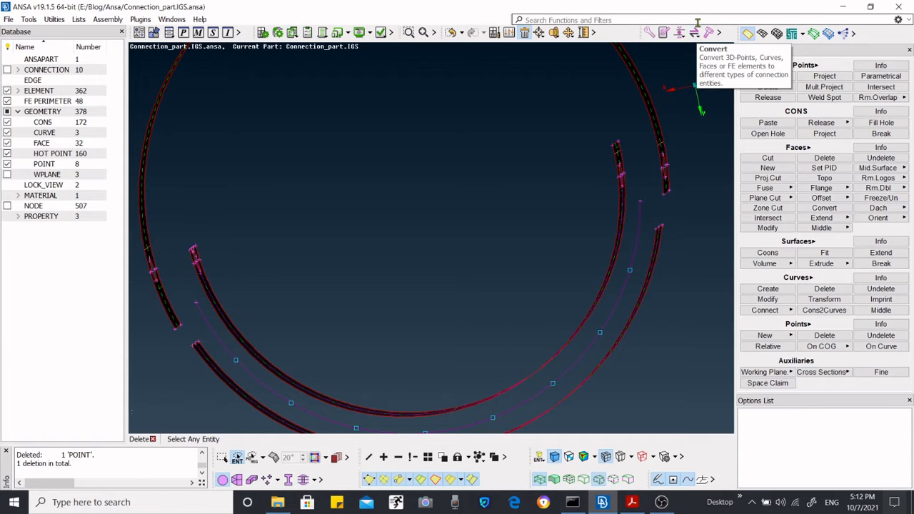
click(102, 20)
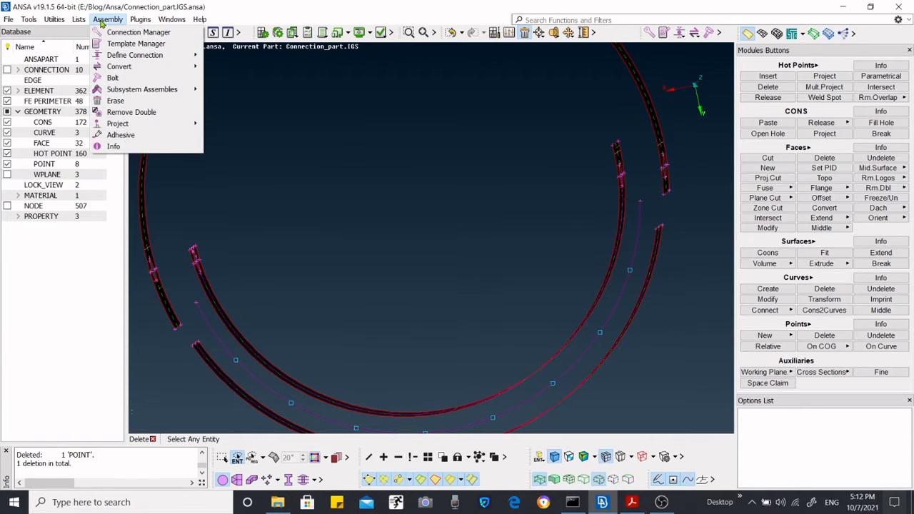
click(695, 35)
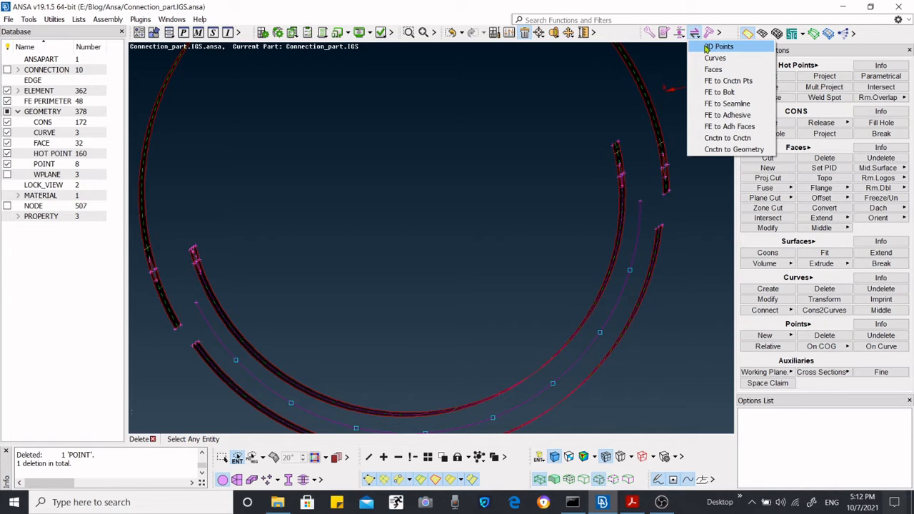
click(718, 47)
scroll(590, 157, down, 5)
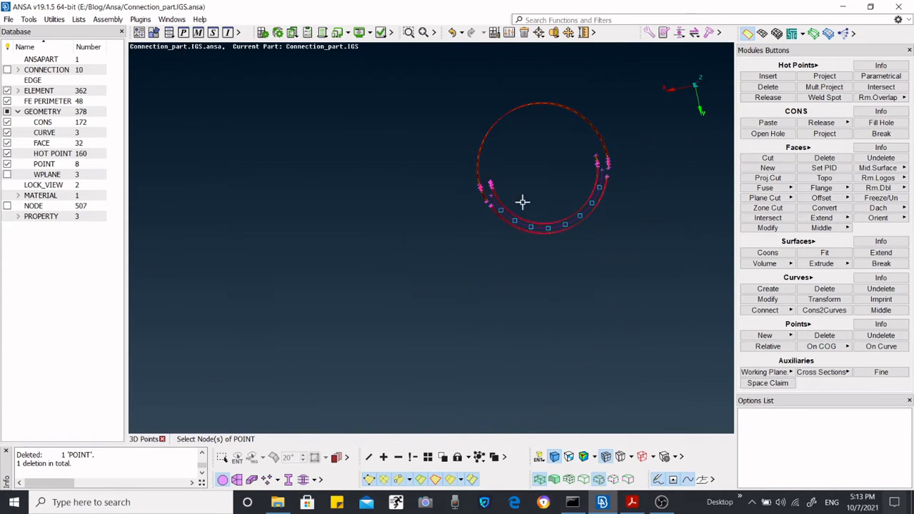
scroll(594, 198, up, 3)
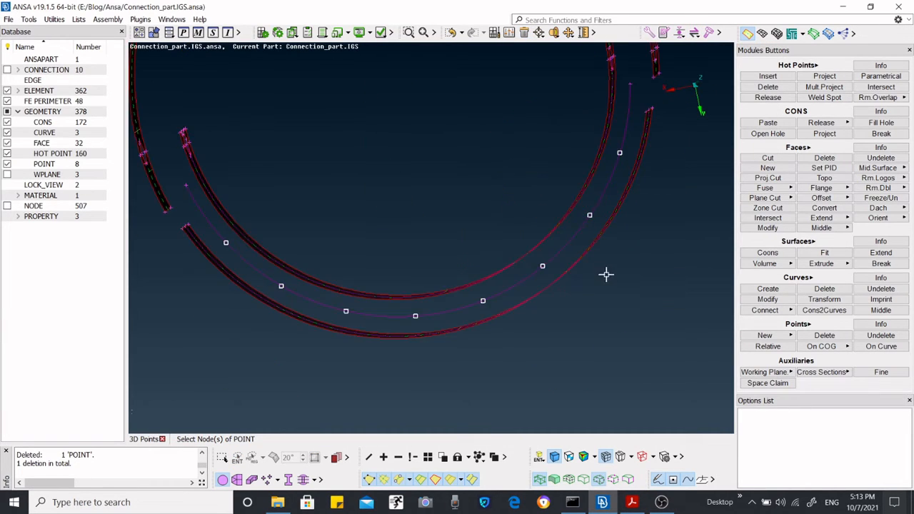
middle_click(551, 240)
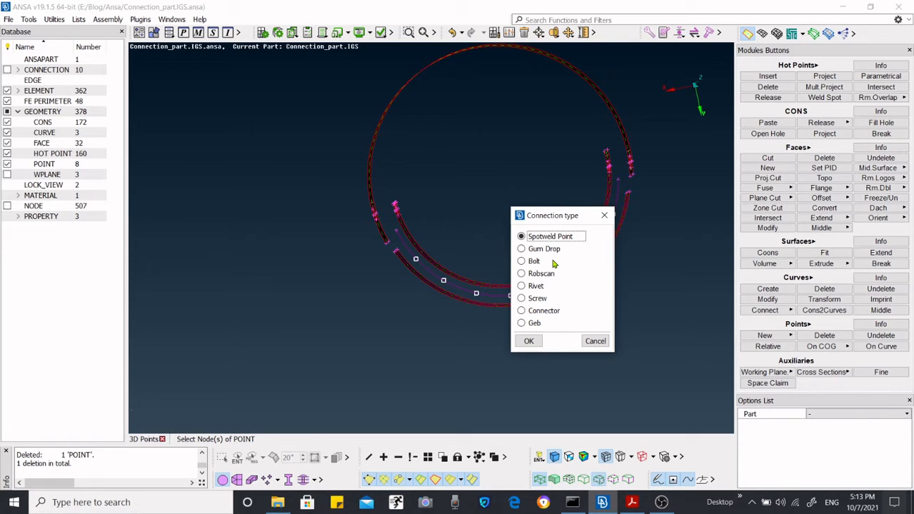
click(536, 340)
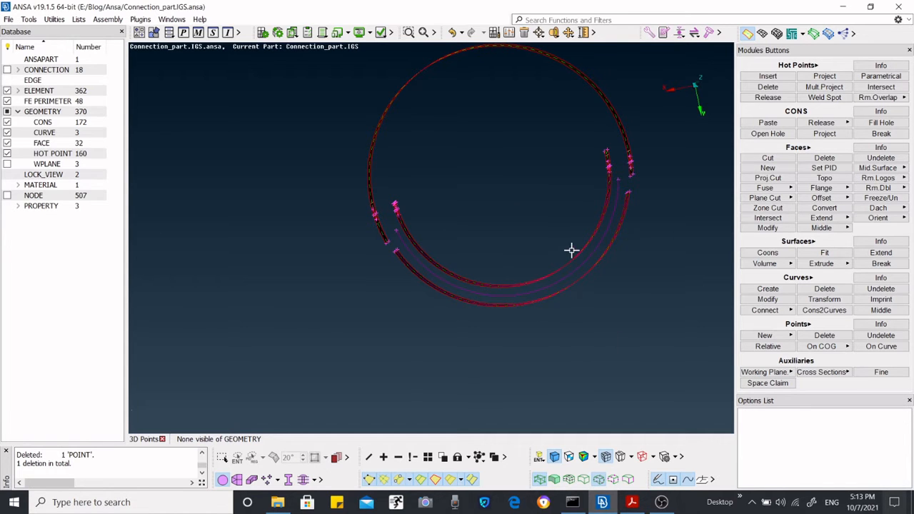
Examine the spotweld points along the gap curve and their position between the inner and outer strips
scroll(573, 260, up, 5)
scroll(586, 324, down, 4)
ctrl+drag(548, 329, 522, 296)
scroll(522, 296, down, 4)
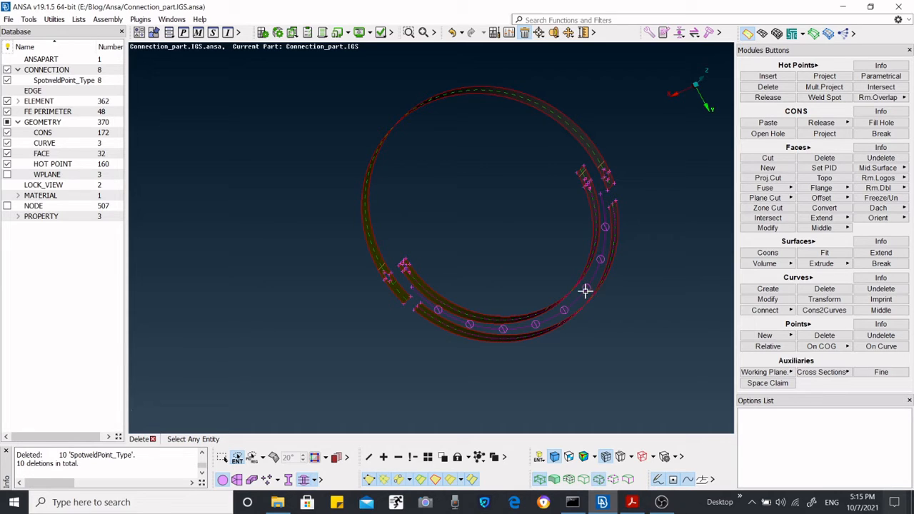
scroll(585, 298, up, 5)
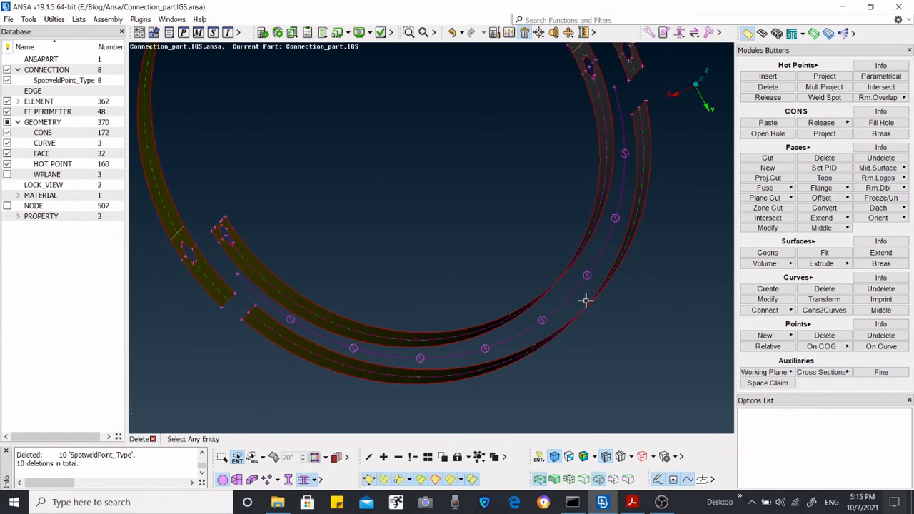
scroll(602, 326, down, 5)
scroll(516, 257, up, 2)
scroll(541, 290, down, 2)
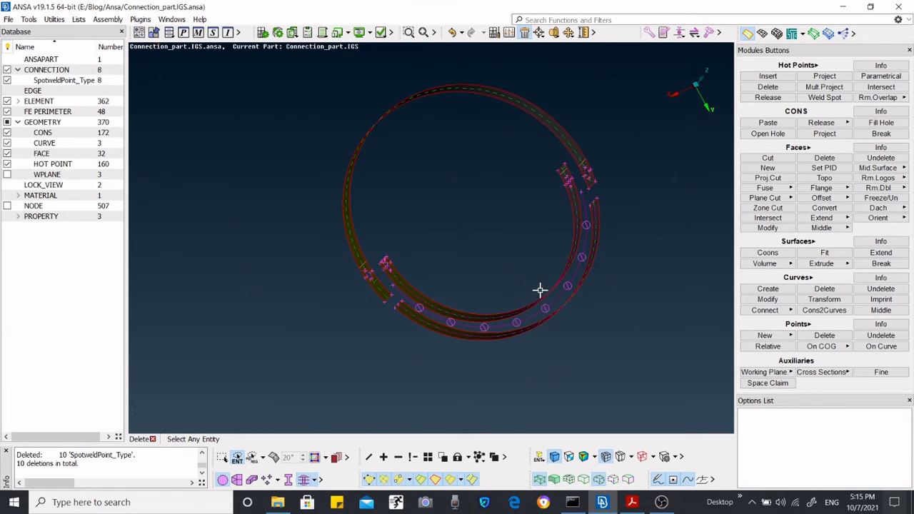
scroll(516, 286, up, 4)
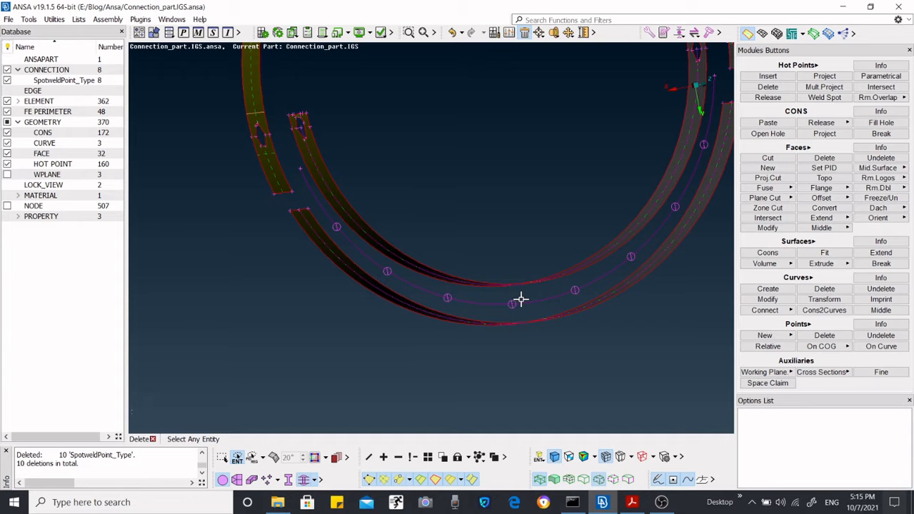
scroll(471, 293, down, 4)
scroll(489, 266, up, 2)
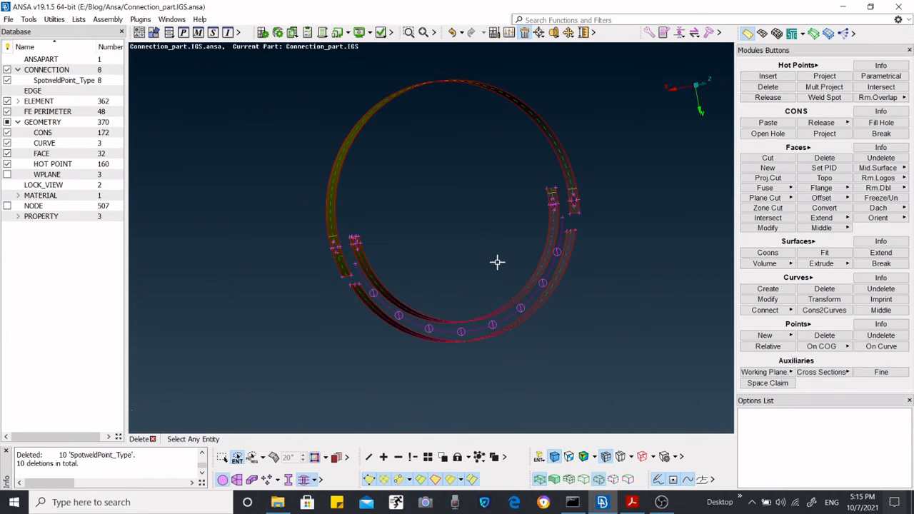
scroll(531, 247, up, 2)
scroll(532, 274, down, 2)
scroll(533, 273, up, 2)
scroll(533, 274, down, 2)
scroll(532, 274, up, 5)
scroll(551, 250, down, 4)
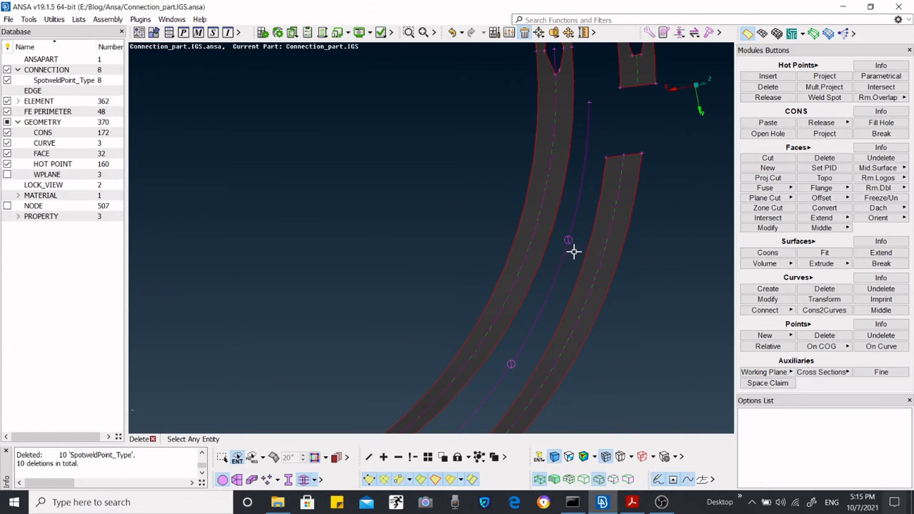
Inspect the ring from several angles, comparing the gap curve and its spotweld points with both strips' surfaces and ends
ctrl+drag(556, 245, 532, 245)
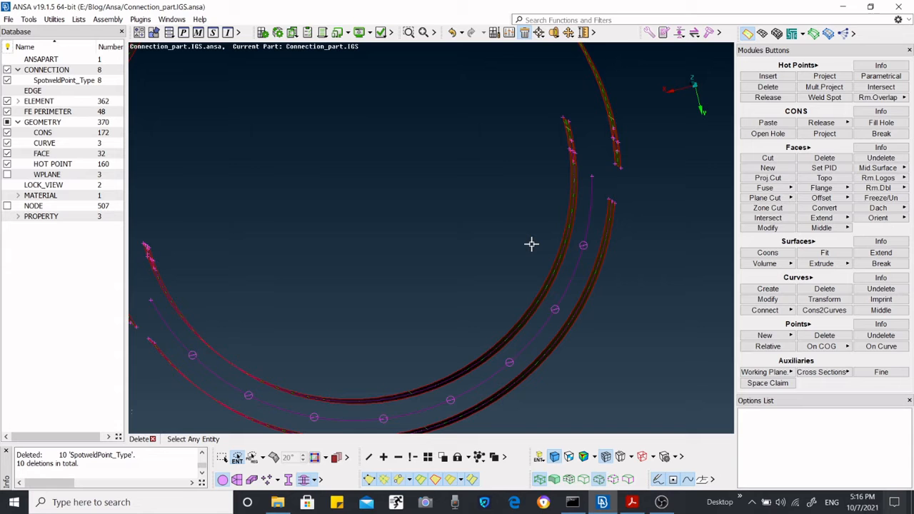
scroll(533, 240, down, 3)
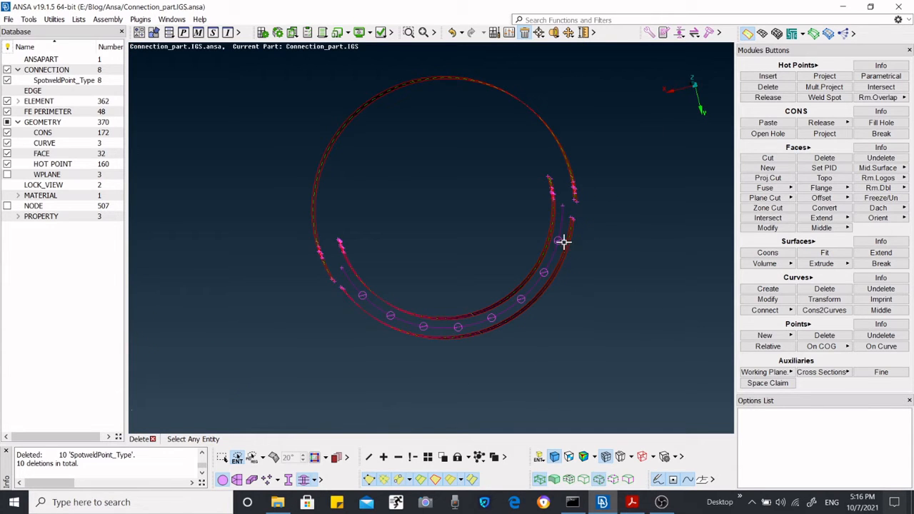
scroll(555, 241, up, 5)
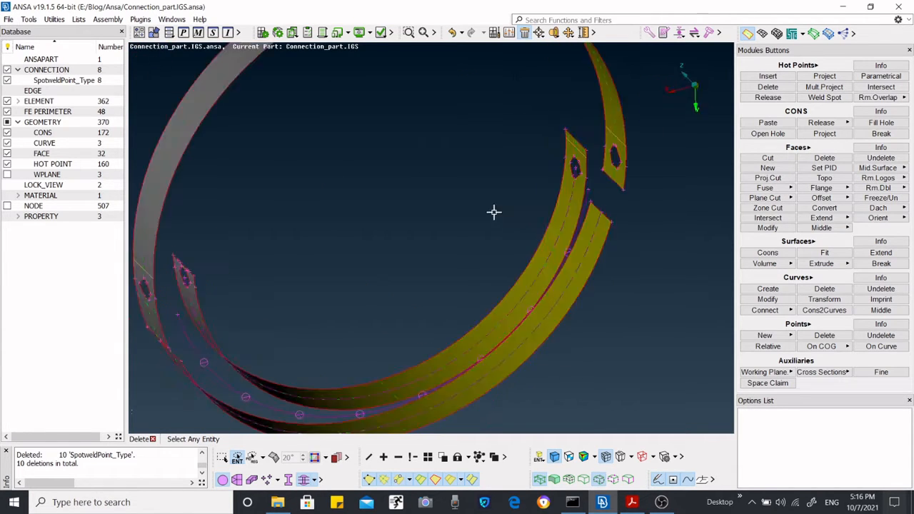
scroll(531, 179, down, 5)
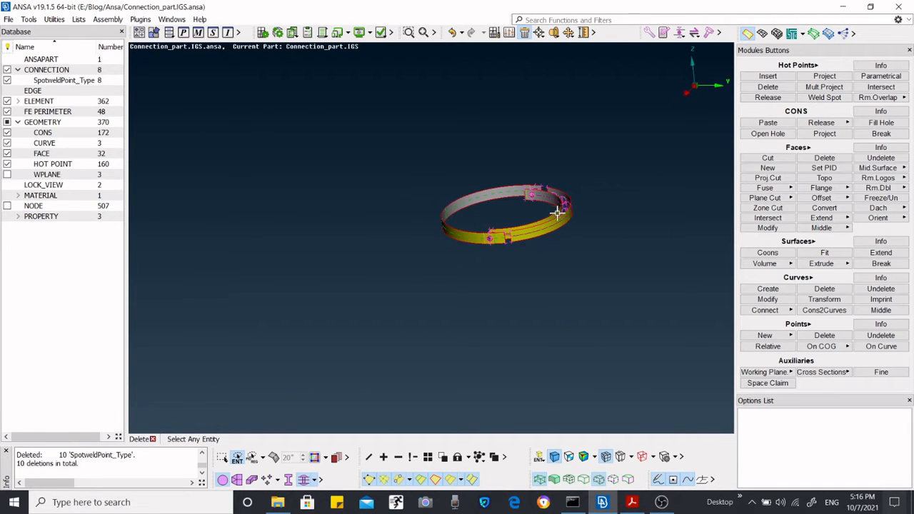
scroll(557, 210, up, 5)
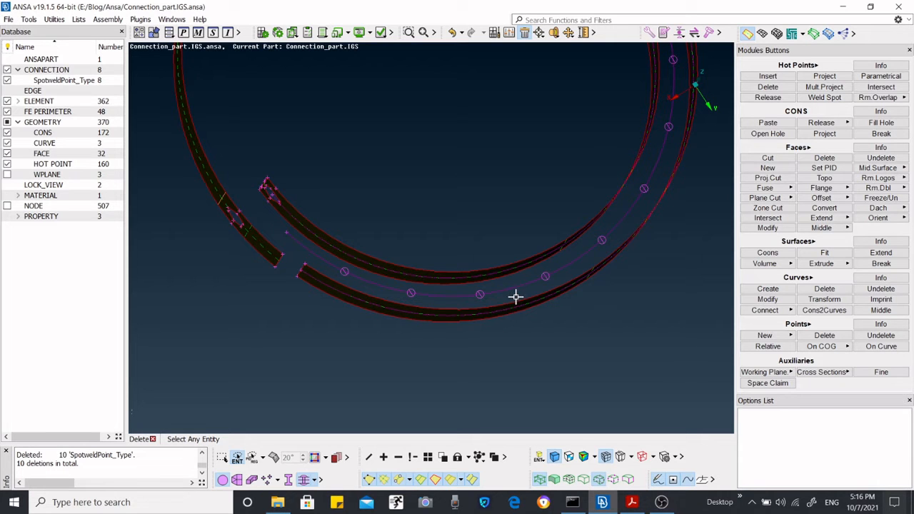
scroll(536, 319, down, 2)
scroll(601, 233, up, 4)
scroll(600, 292, down, 2)
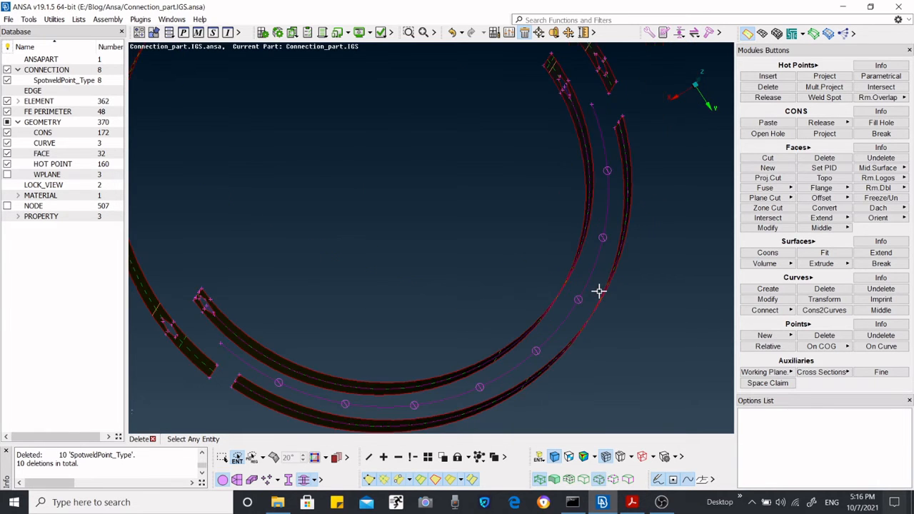
scroll(600, 292, up, 3)
scroll(616, 271, down, 3)
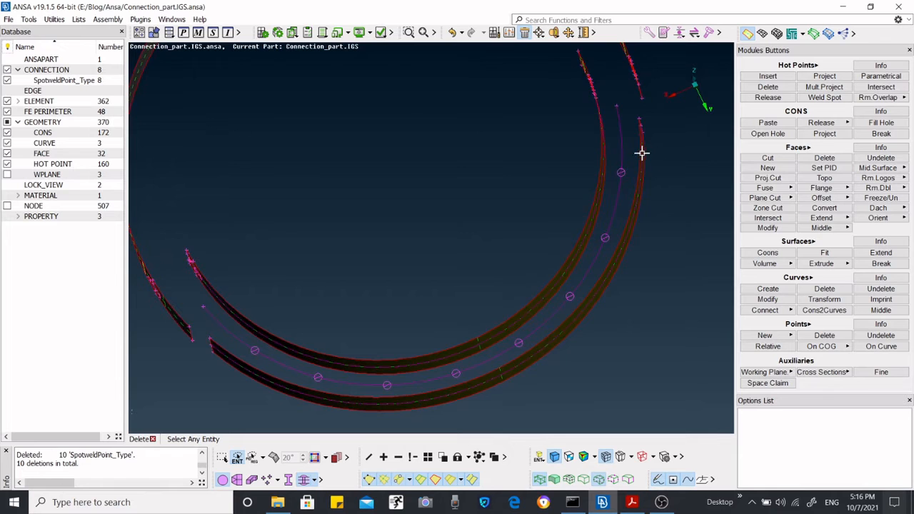
scroll(679, 179, up, 5)
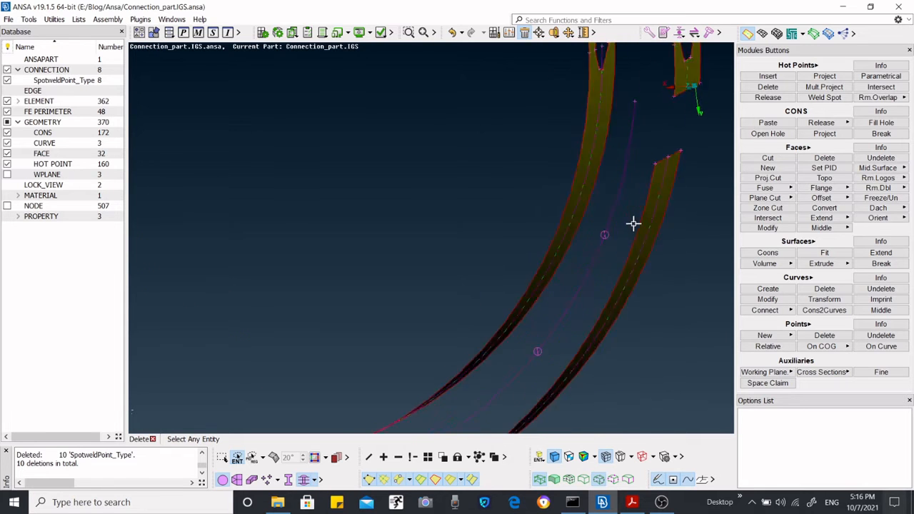
scroll(608, 214, down, 4)
scroll(602, 214, up, 4)
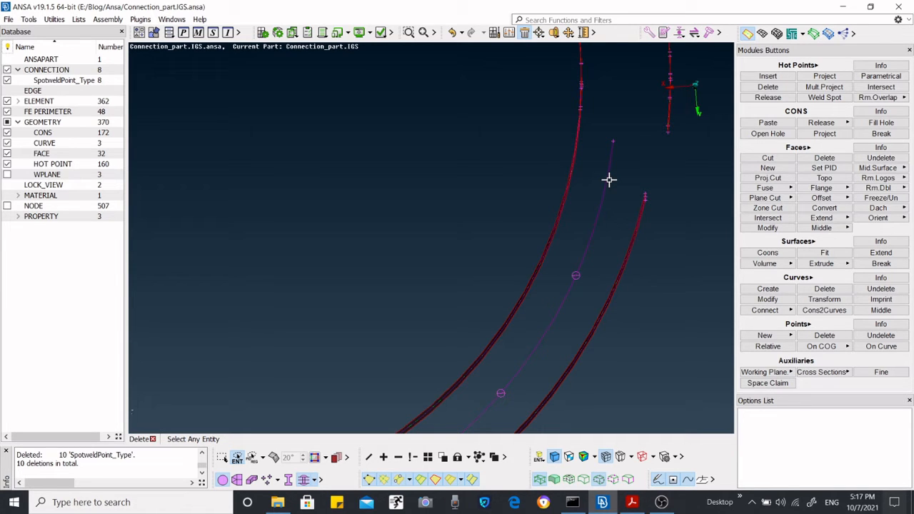
click(608, 180)
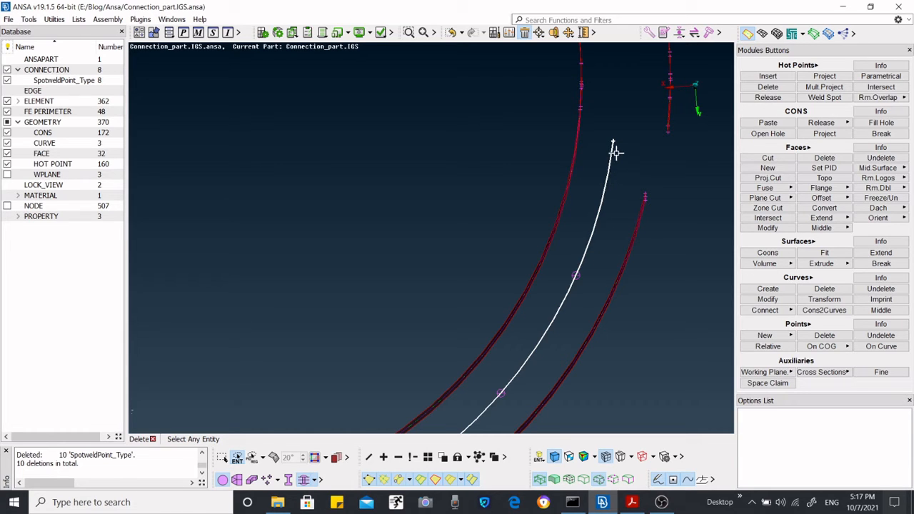
click(694, 33)
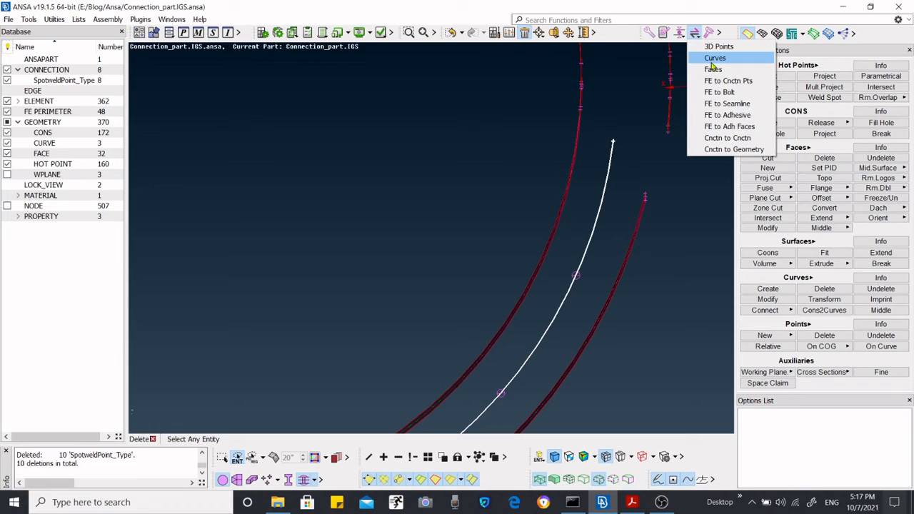
click(714, 58)
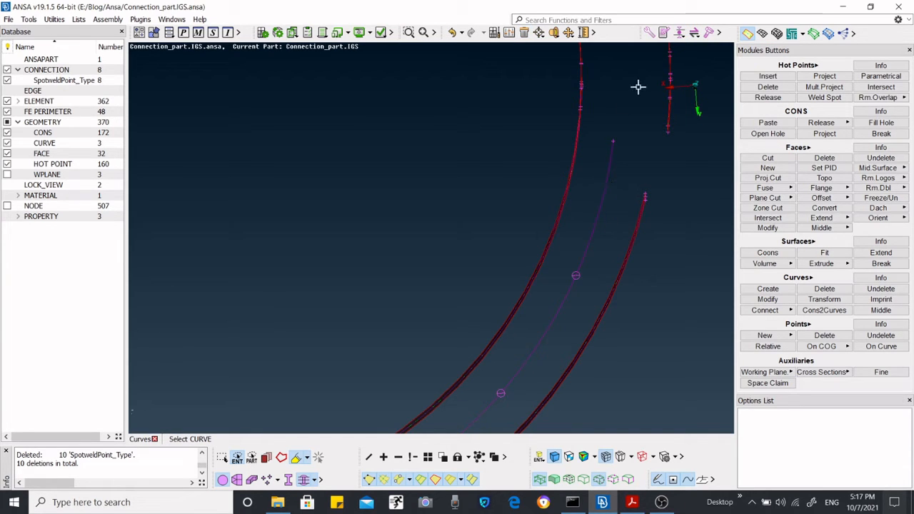
click(609, 172)
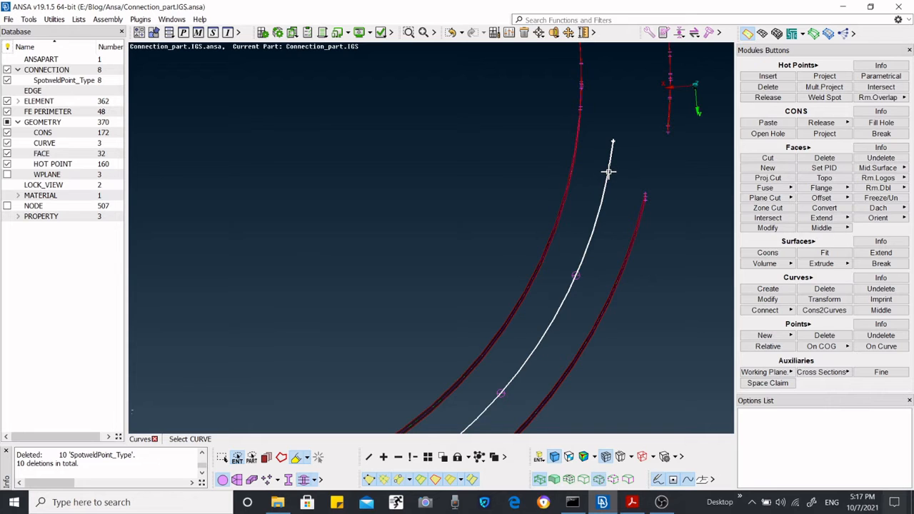
middle_click(609, 171)
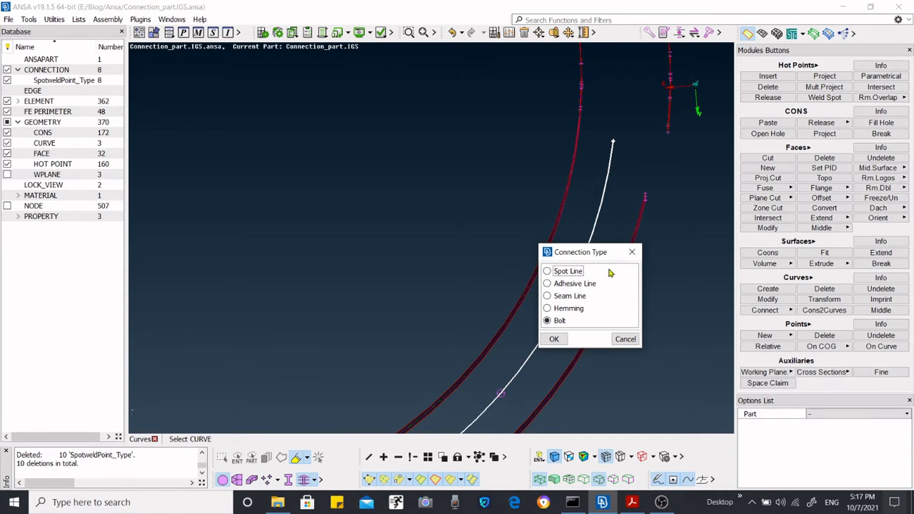
drag(602, 253, 673, 120)
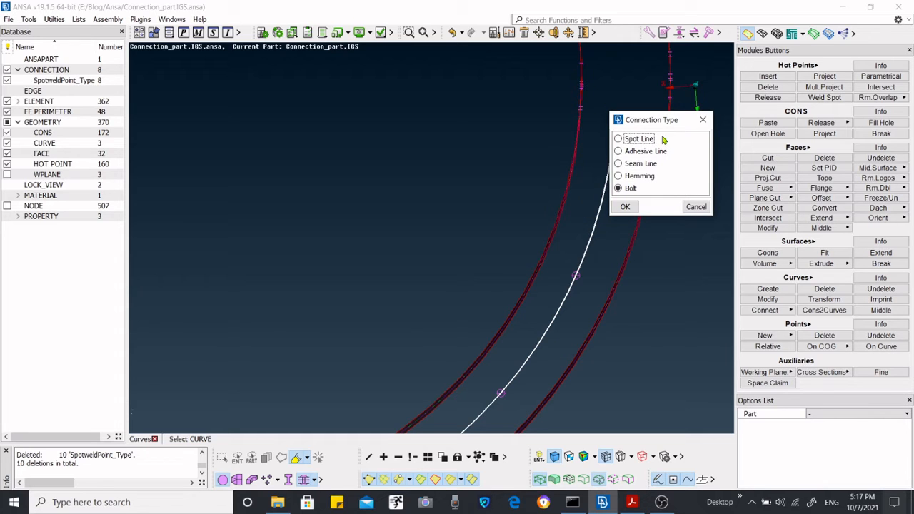
click(702, 120)
Convert the middle curve between the two strips into a connection of type Spot Line
click(694, 33)
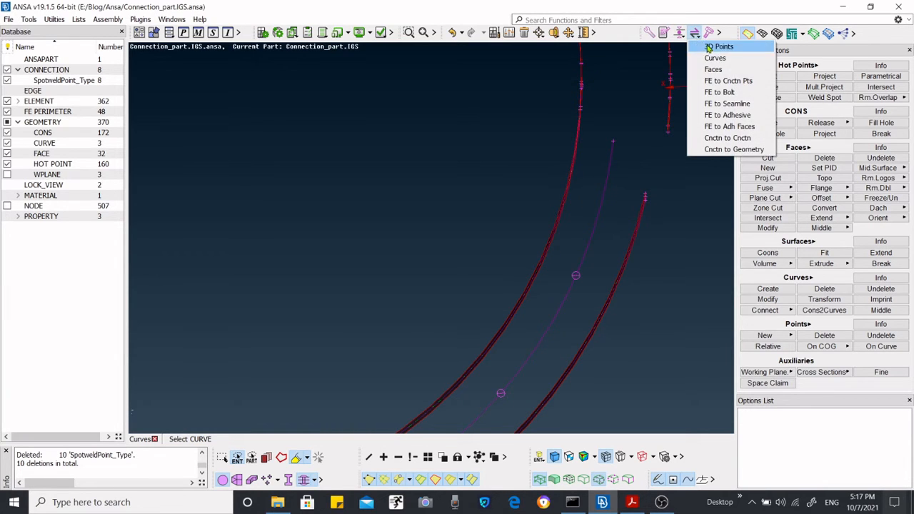
click(713, 58)
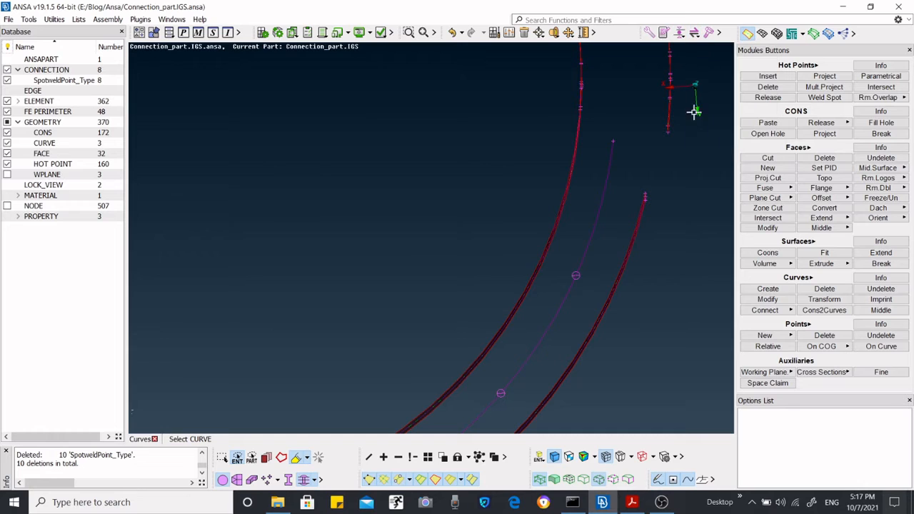
click(609, 170)
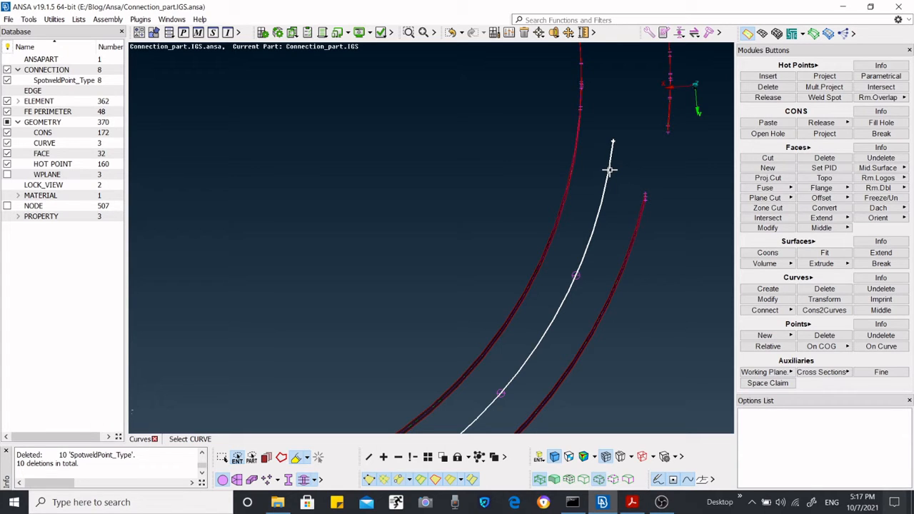
middle_click(609, 170)
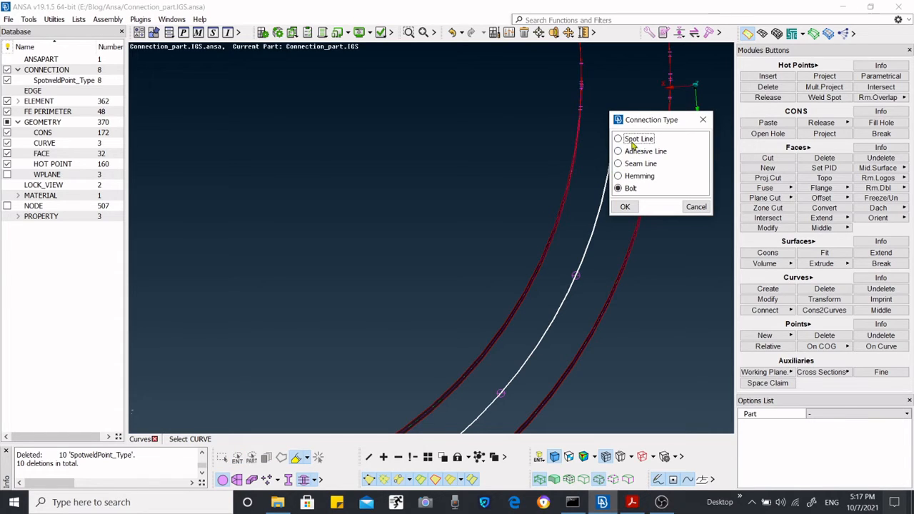
click(619, 140)
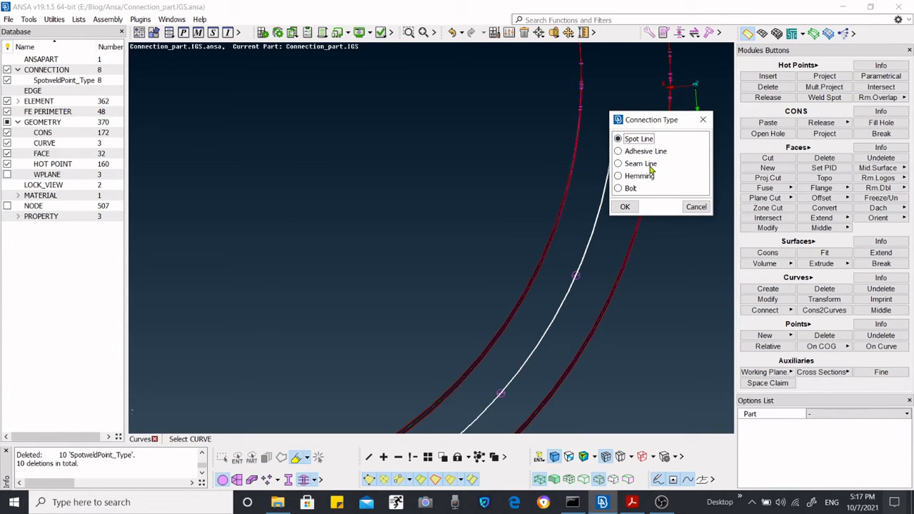
click(626, 207)
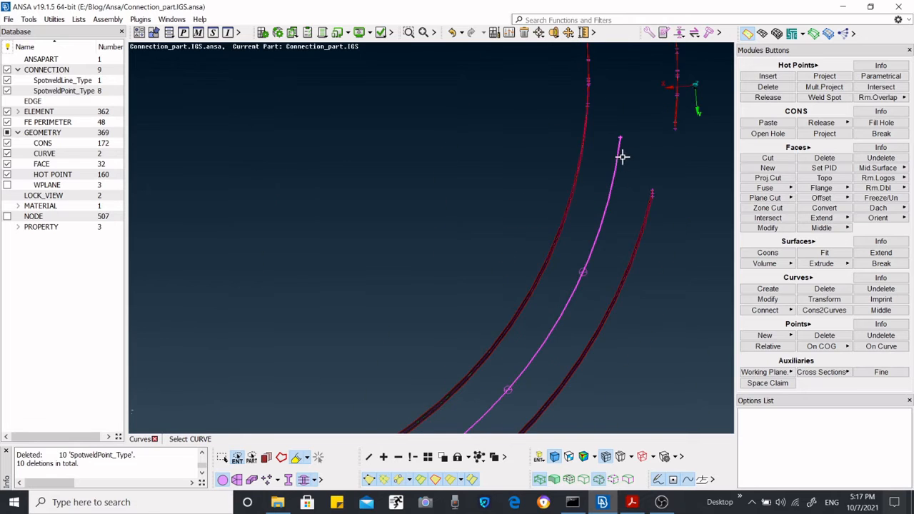
scroll(622, 157, up, 4)
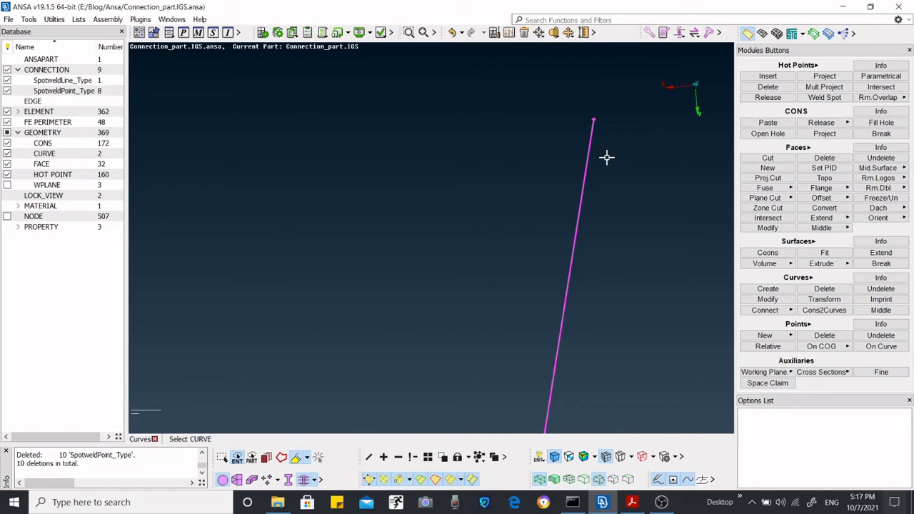
Examine the middle curve and its spotweld points along the gap between the inner and outer strips
scroll(607, 154, down, 3)
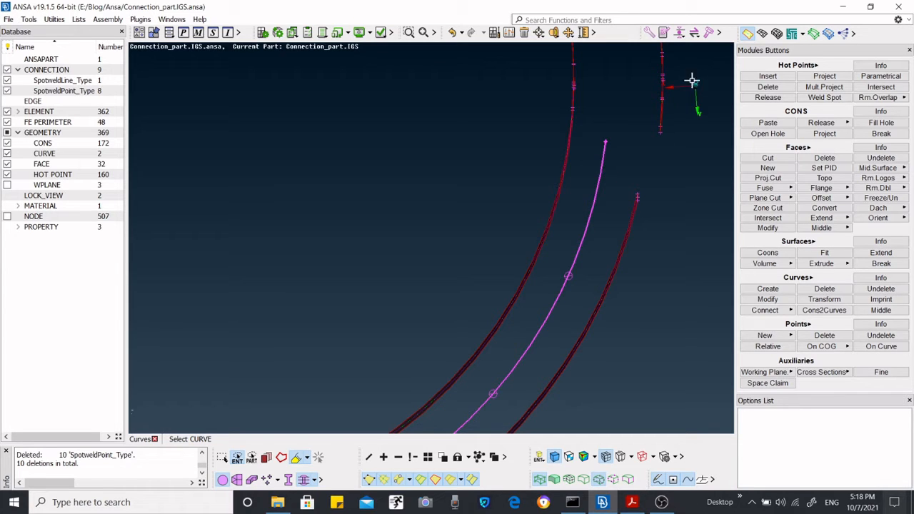
scroll(583, 207, down, 5)
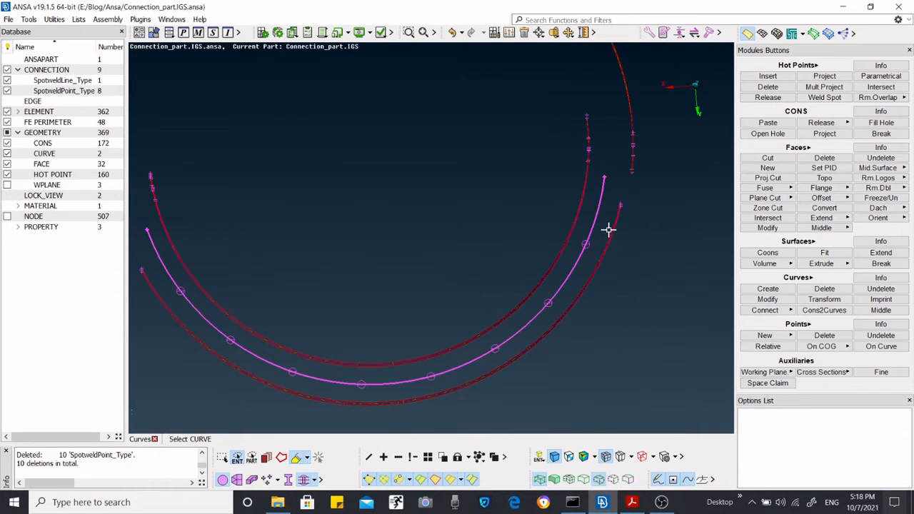
scroll(590, 228, up, 5)
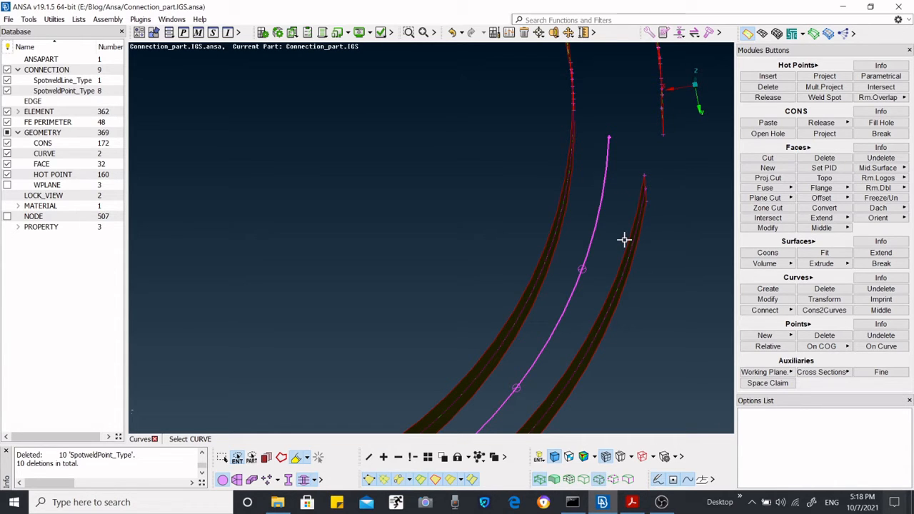
scroll(612, 213, down, 5)
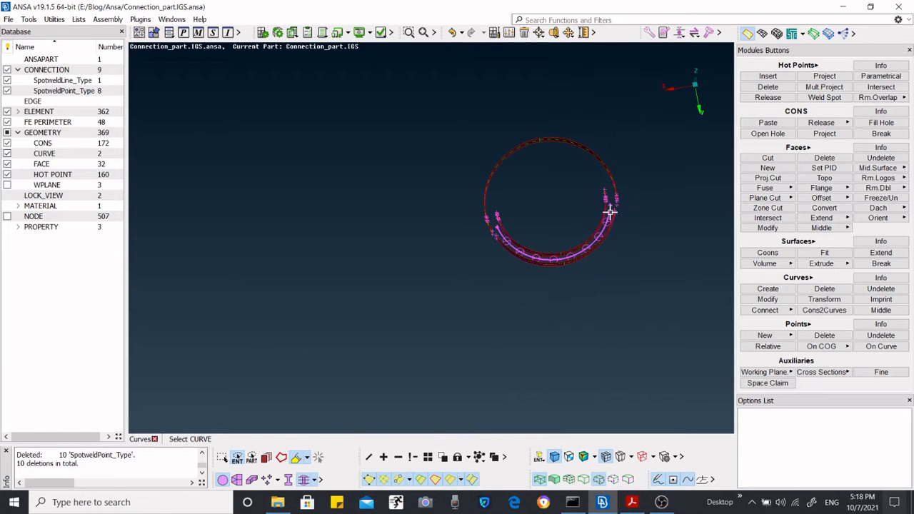
scroll(572, 228, up, 2)
scroll(643, 207, up, 3)
scroll(628, 220, down, 1)
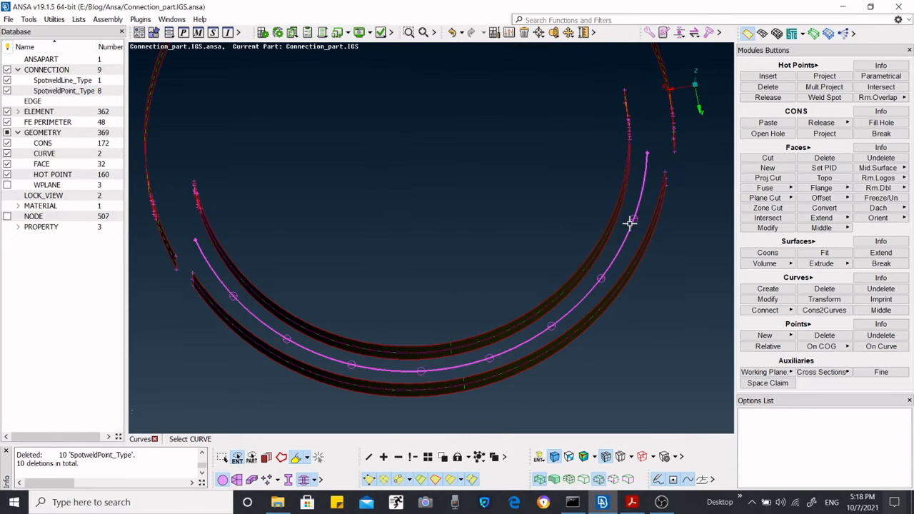
ctrl+drag(597, 220, 598, 220)
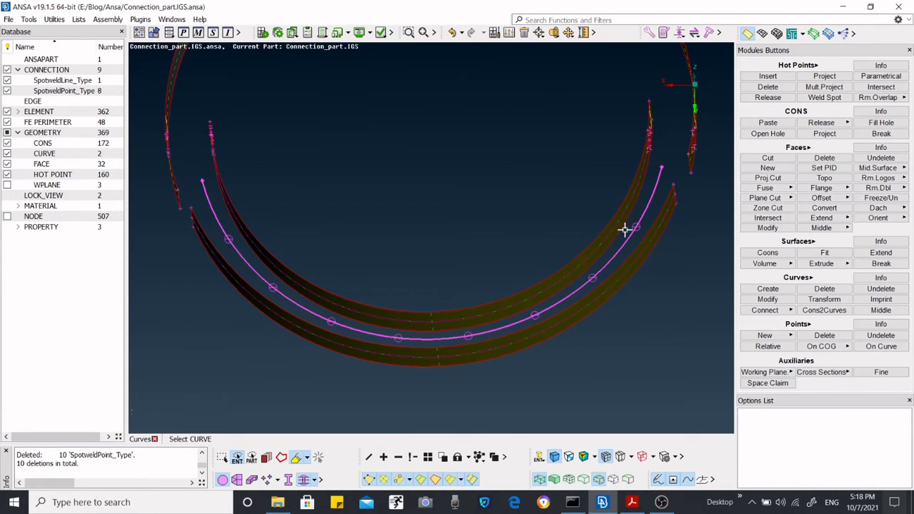
scroll(623, 223, up, 2)
scroll(623, 224, down, 3)
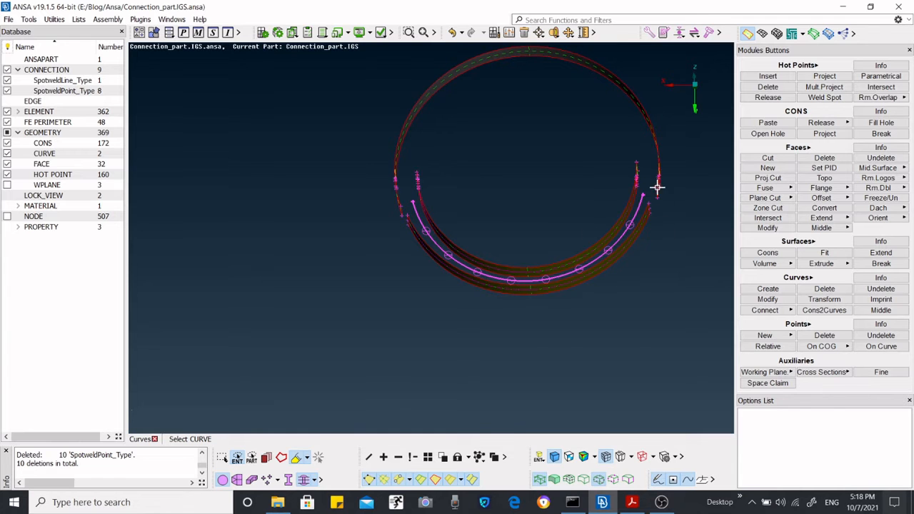
scroll(655, 172, up, 3)
scroll(556, 229, down, 2)
Create centre-of-gravity points in the two facing holes where the inner strip's grey end overlaps the upper outer arc
ctrl+drag(557, 229, 588, 251)
scroll(588, 251, up, 2)
scroll(596, 183, up, 3)
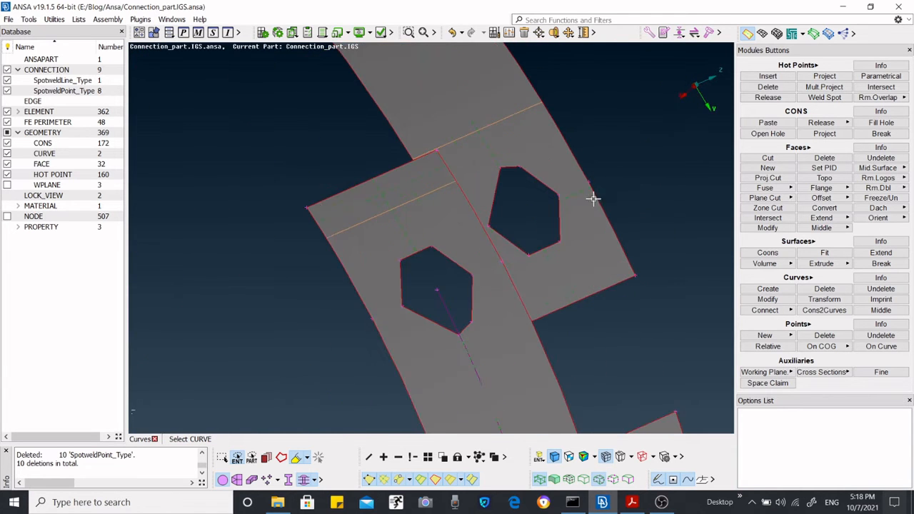
ctrl+drag(579, 209, 475, 229)
scroll(587, 229, up, 3)
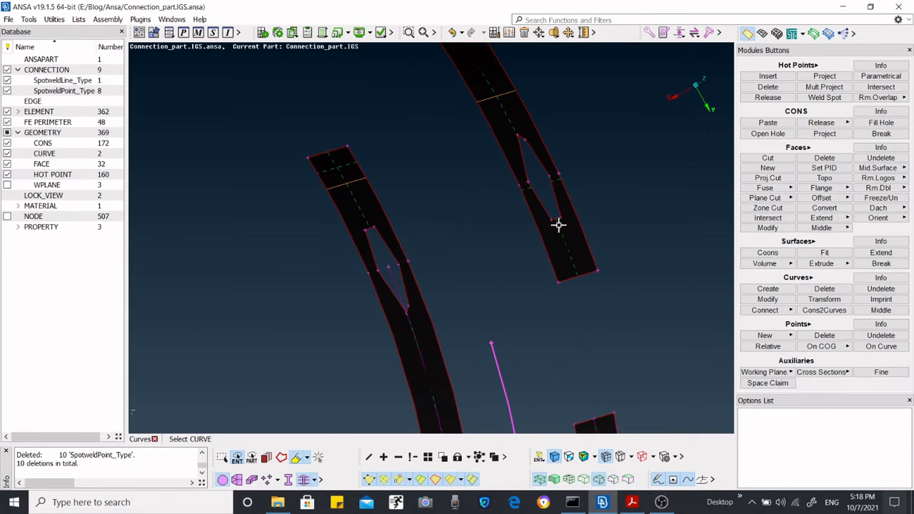
ctrl+drag(557, 227, 574, 250)
scroll(563, 259, up, 3)
scroll(577, 283, down, 3)
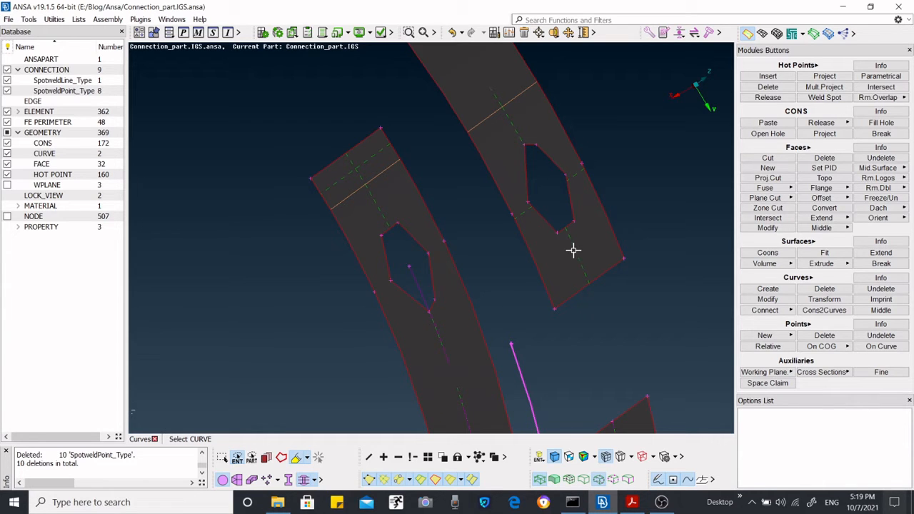
click(821, 346)
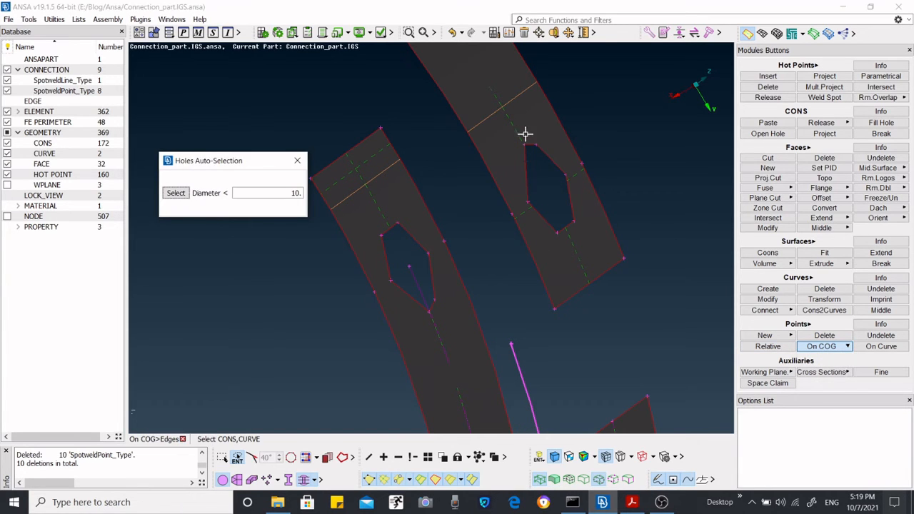
mouse_move(534, 144)
mouse_down()
mouse_move(527, 143)
mouse_move(533, 198)
mouse_move(553, 226)
mouse_move(567, 218)
mouse_move(569, 175)
mouse_move(558, 165)
mouse_up()
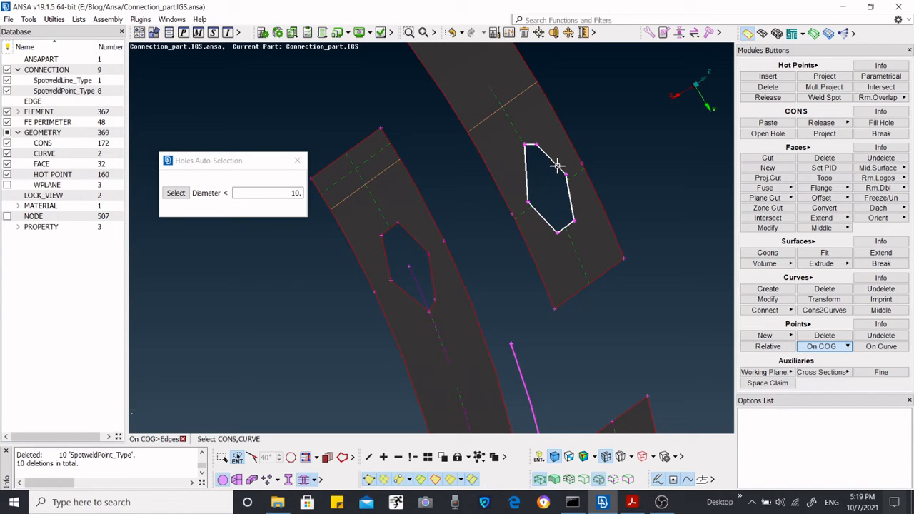
middle_click(549, 196)
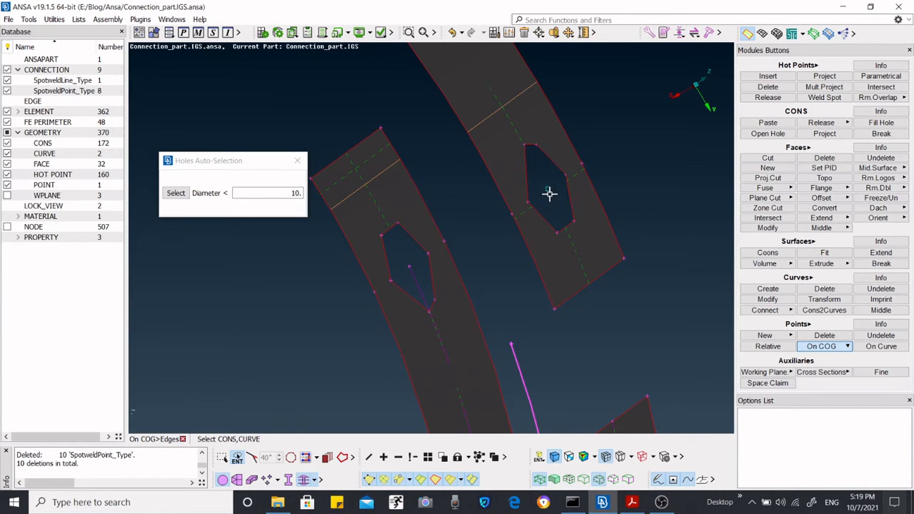
click(408, 233)
mouse_move(407, 234)
mouse_down()
mouse_move(381, 232)
mouse_move(382, 266)
mouse_move(401, 293)
mouse_move(429, 275)
mouse_up()
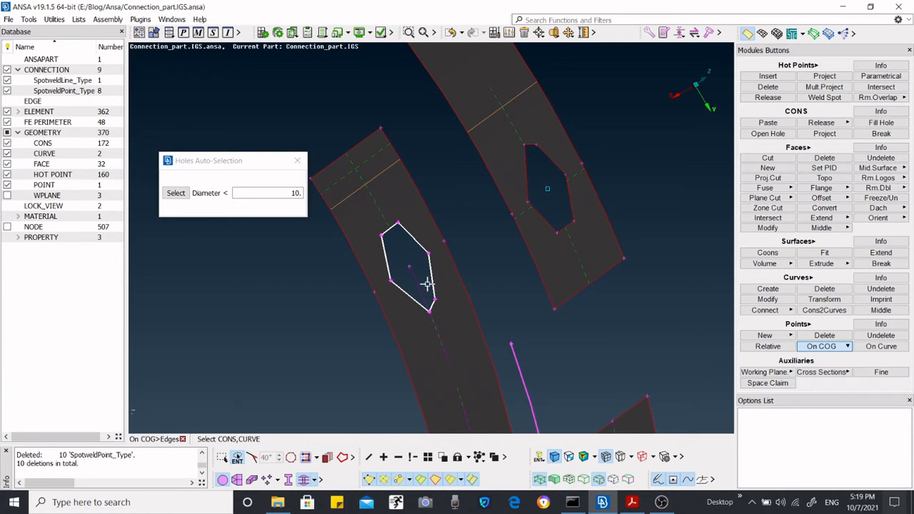
middle_click(422, 270)
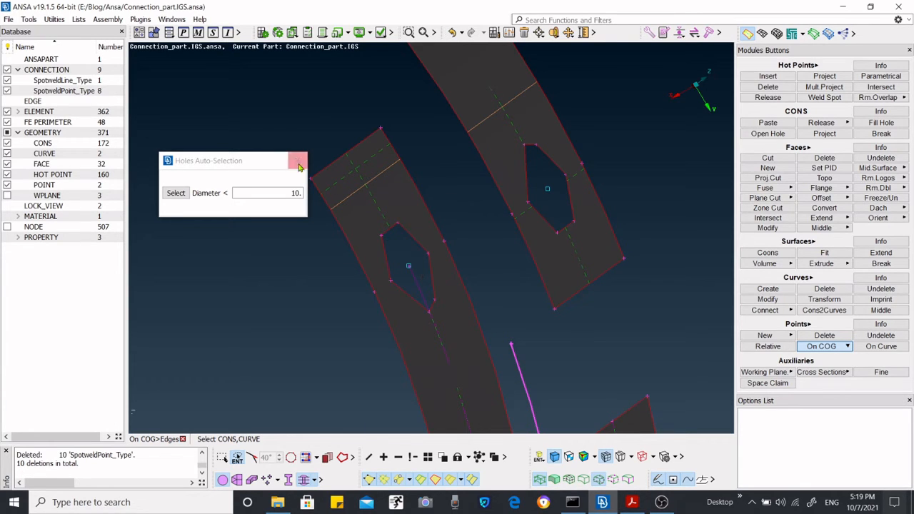
Create centre-of-gravity points from the edges of both holes at the olive end, leaving the curve inside the inner hole unselected
scroll(624, 172, down, 8)
scroll(557, 219, up, 10)
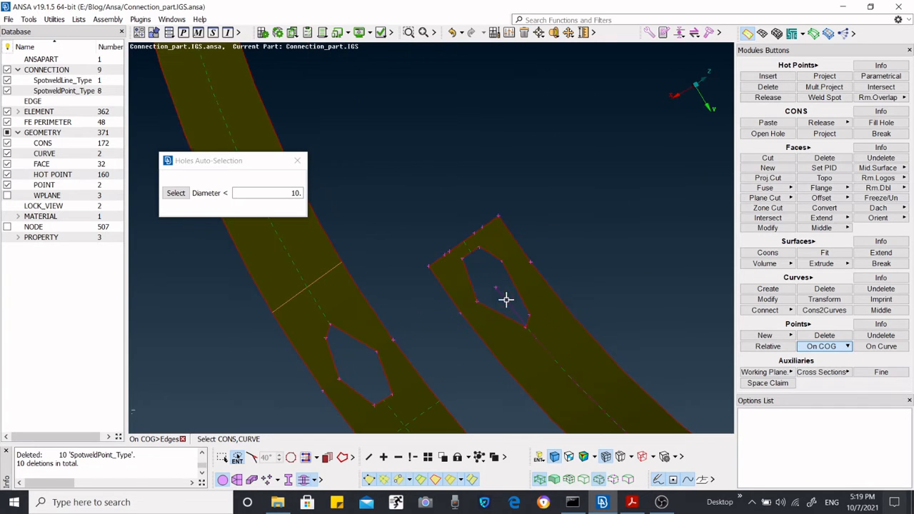
click(471, 254)
click(492, 251)
click(512, 278)
click(524, 323)
click(506, 318)
click(483, 297)
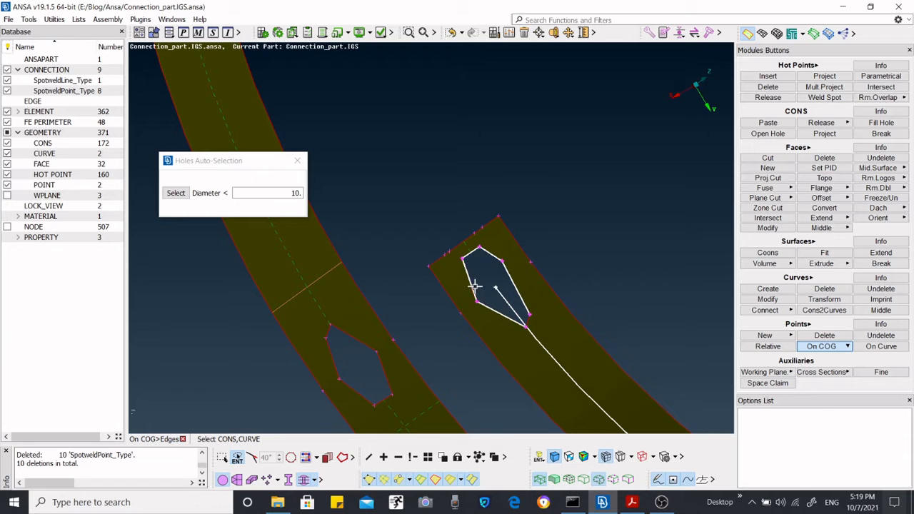
right_click(498, 290)
scroll(535, 203, down, 3)
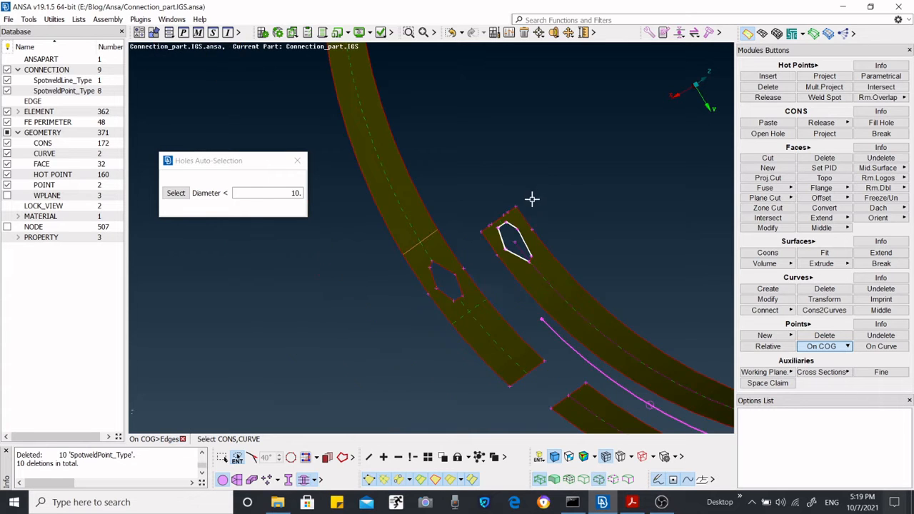
scroll(461, 289, up, 3)
click(452, 269)
click(429, 247)
click(400, 242)
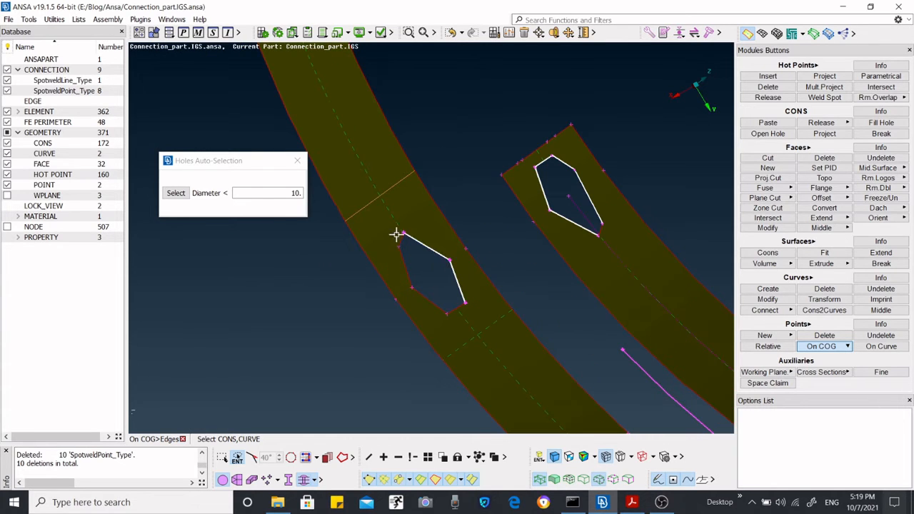
click(404, 262)
click(429, 301)
click(458, 308)
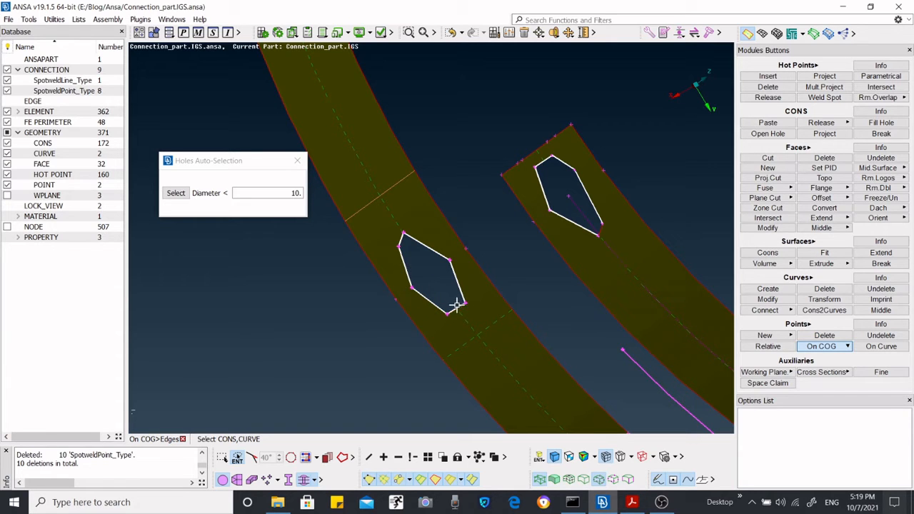
middle_click(471, 184)
scroll(471, 184, up, 3)
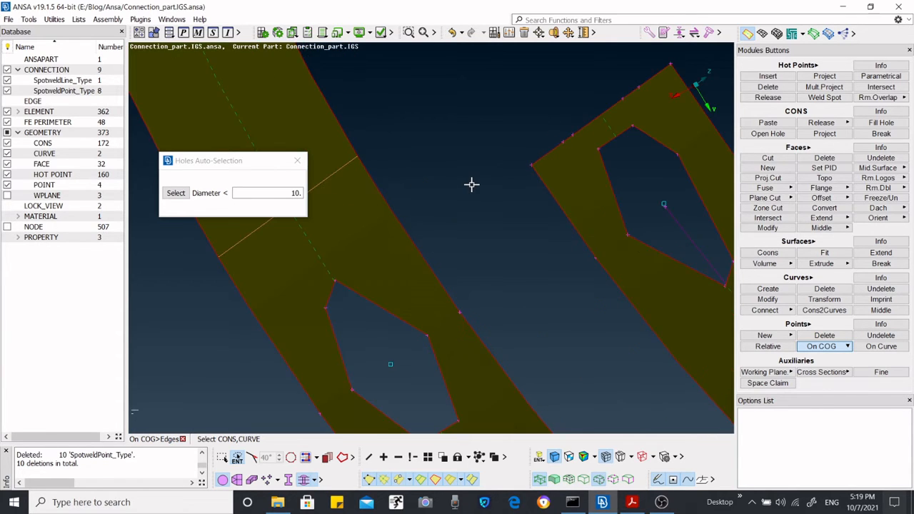
scroll(361, 237, down, 5)
click(297, 160)
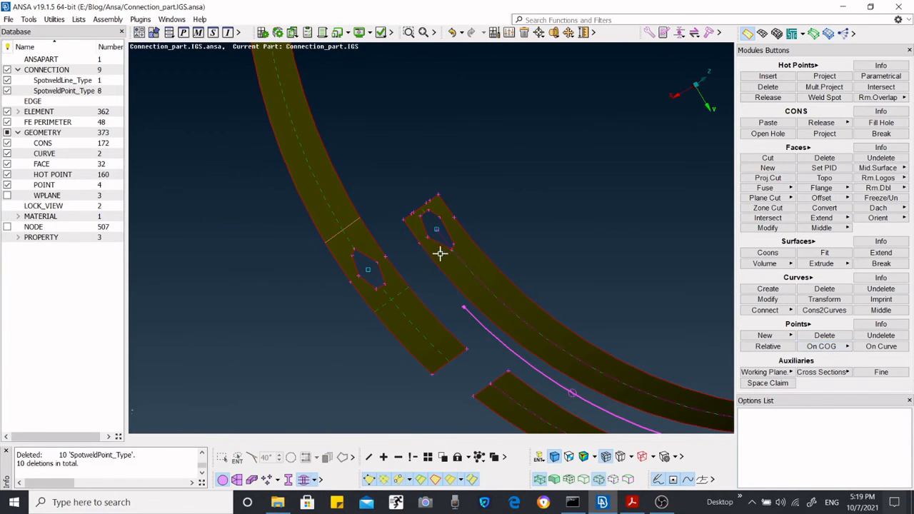
Examine the new centre point in the inner strip's hole relative to the nearby curve's end
scroll(441, 236, up, 3)
scroll(441, 222, down, 2)
scroll(441, 229, up, 2)
scroll(436, 233, down, 1)
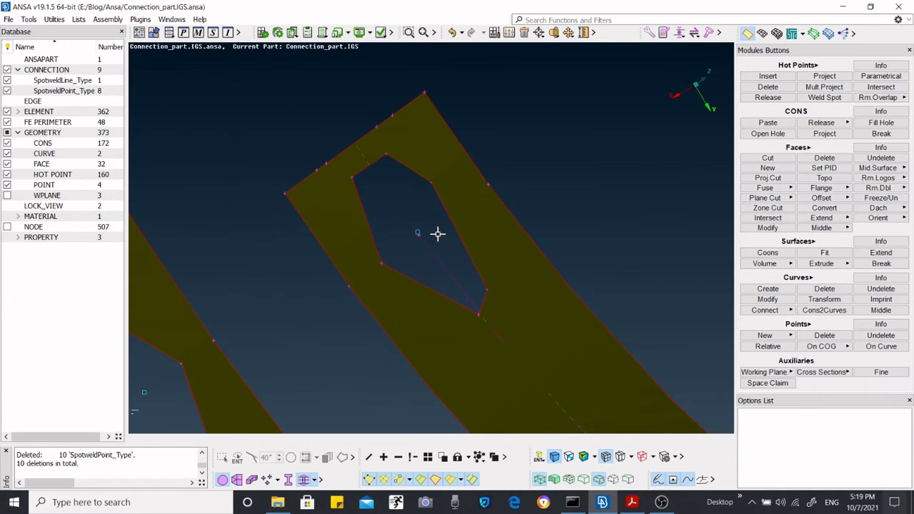
scroll(425, 241, up, 3)
scroll(410, 240, down, 3)
scroll(410, 250, up, 3)
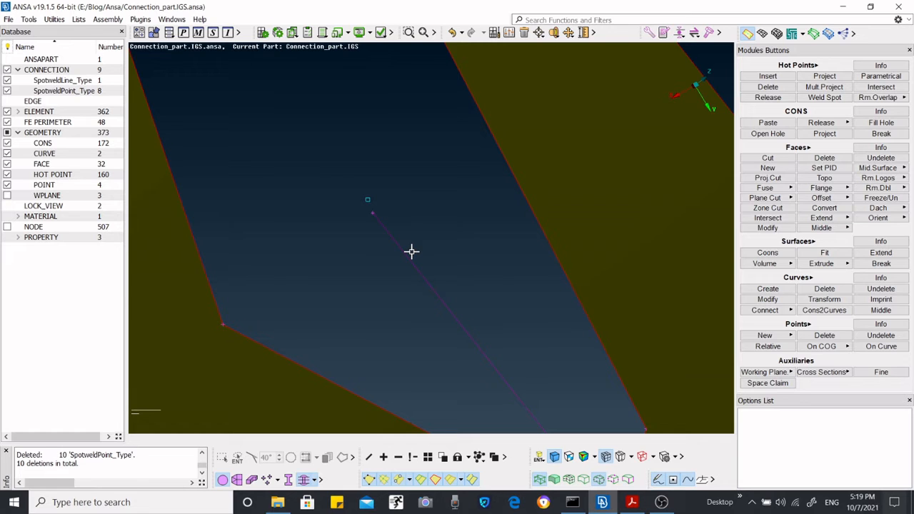
scroll(411, 251, down, 4)
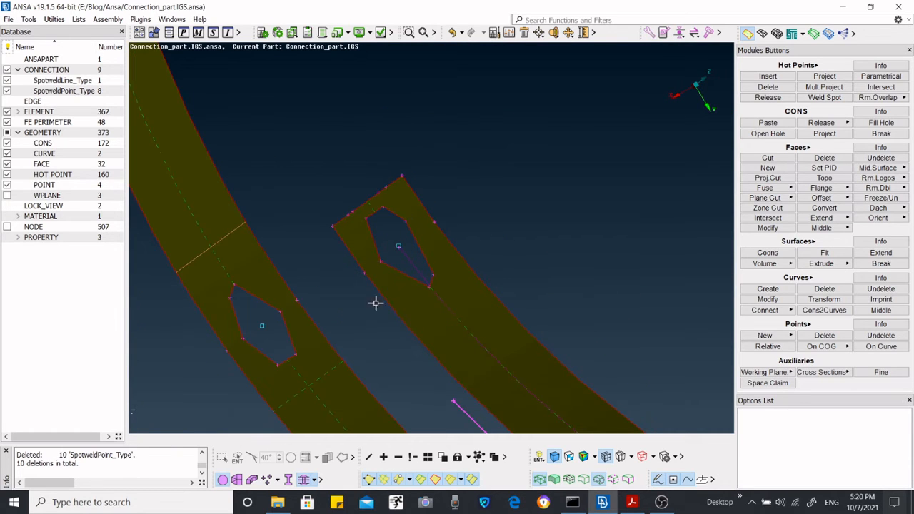
scroll(395, 285, down, 2)
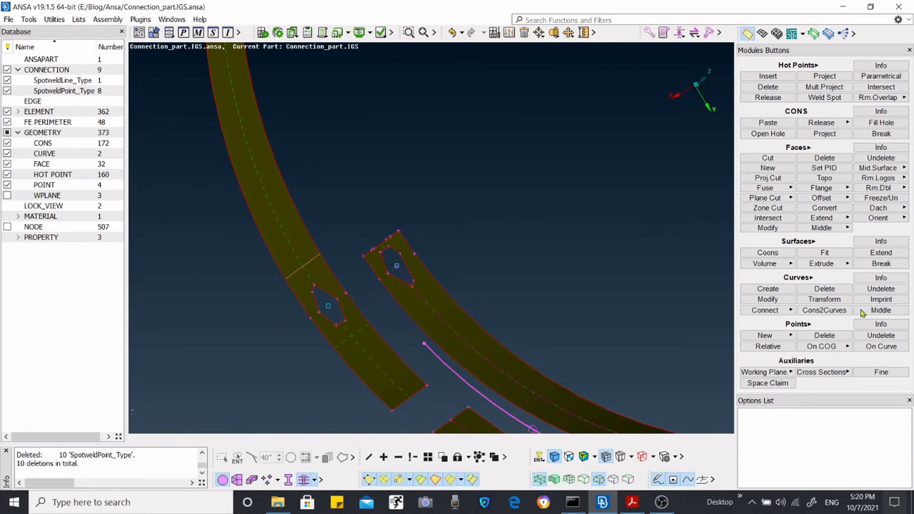
Create an interpolated curve joining the two hole centre points at the olive end
click(775, 290)
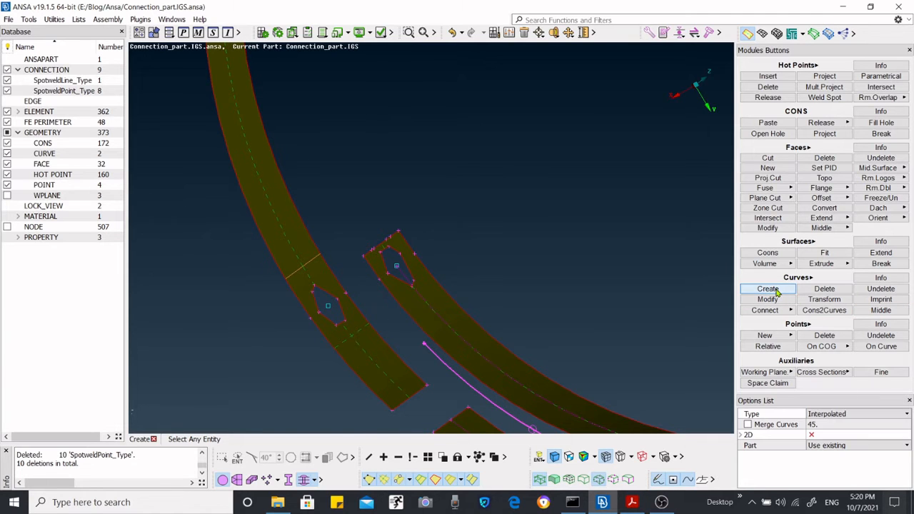
click(397, 267)
click(328, 307)
scroll(382, 277, up, 5)
scroll(380, 278, down, 8)
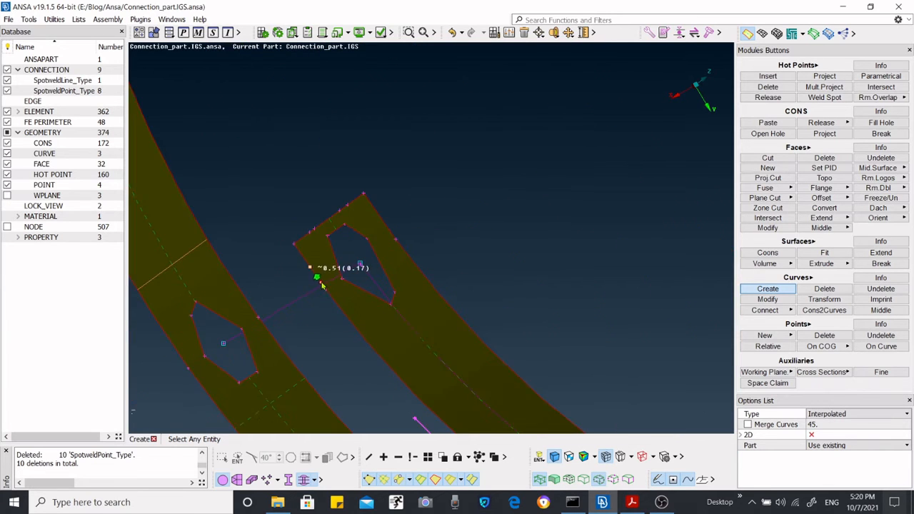
Create an interpolated curve joining the two hole centre points at the grey end and check how it spans the gap
scroll(448, 207, up, 5)
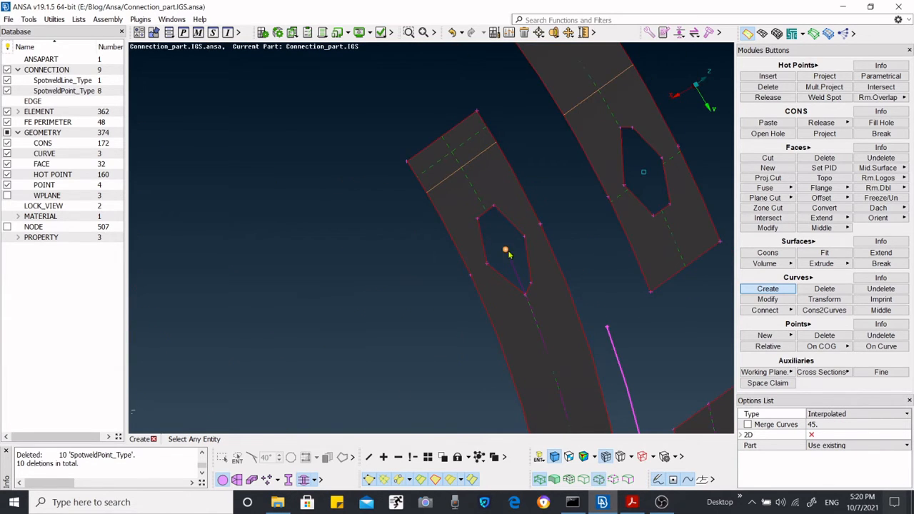
scroll(508, 249, up, 5)
scroll(403, 278, down, 3)
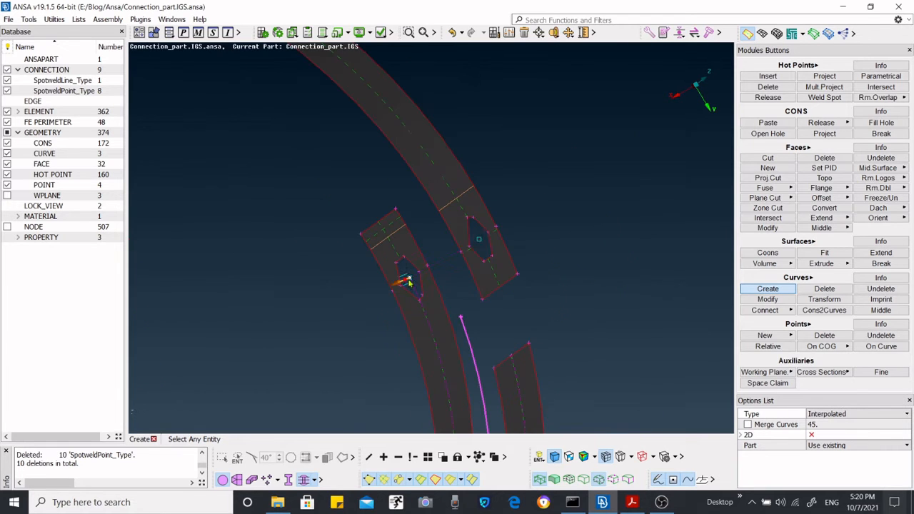
scroll(478, 243, up, 4)
scroll(493, 249, down, 6)
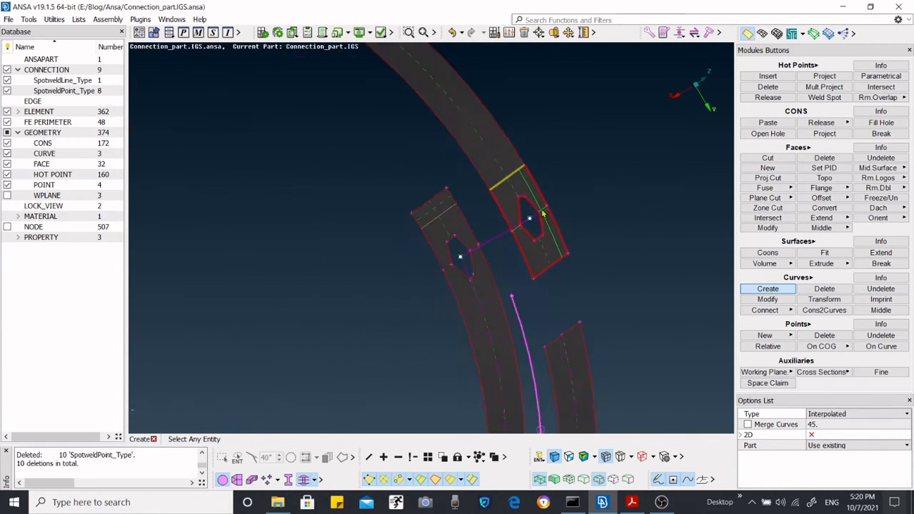
scroll(541, 218, up, 6)
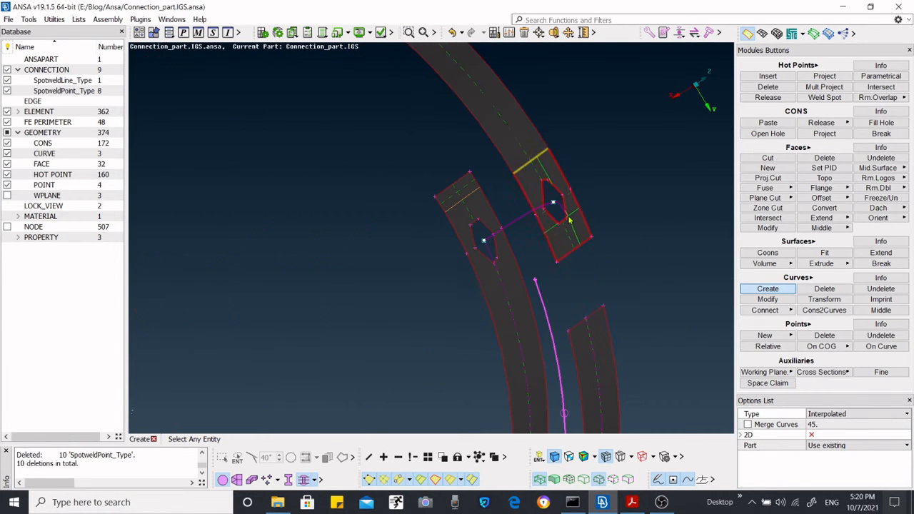
middle_click(527, 233)
scroll(550, 216, up, 5)
scroll(557, 214, down, 5)
scroll(547, 214, up, 5)
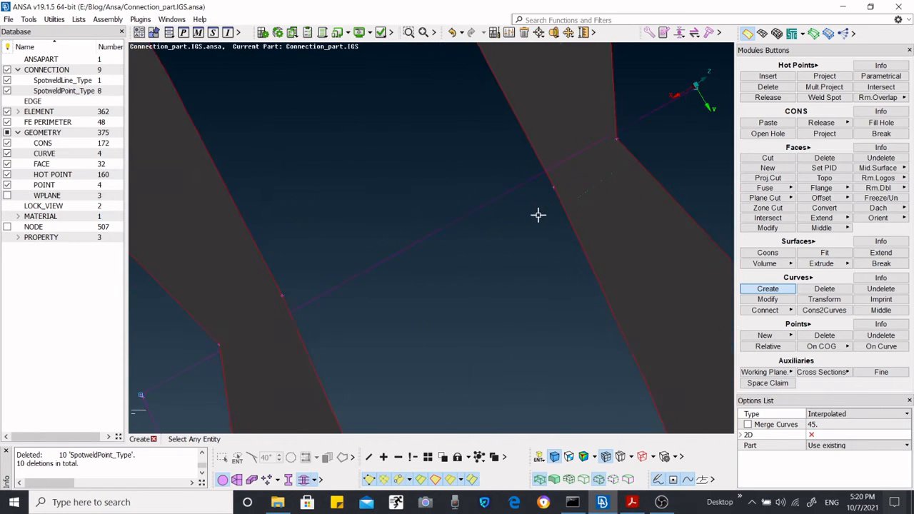
scroll(560, 203, down, 5)
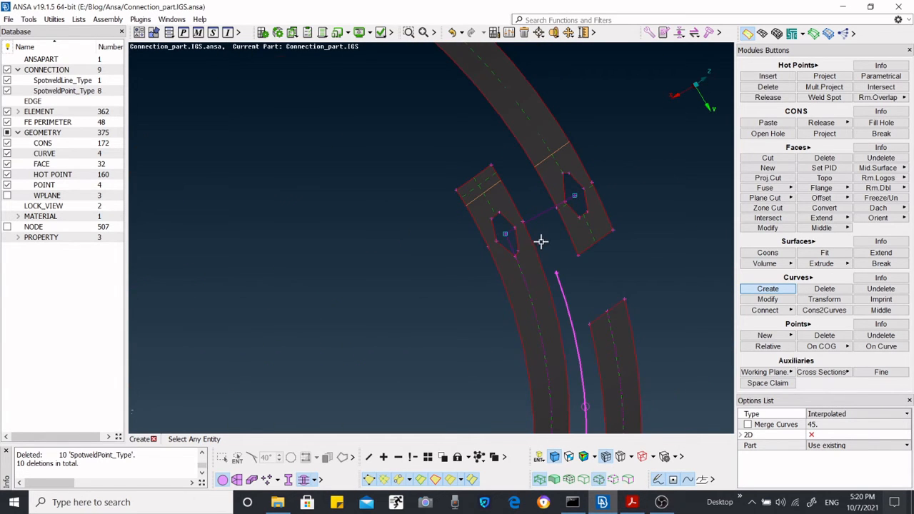
scroll(503, 245, down, 6)
scroll(504, 278, up, 4)
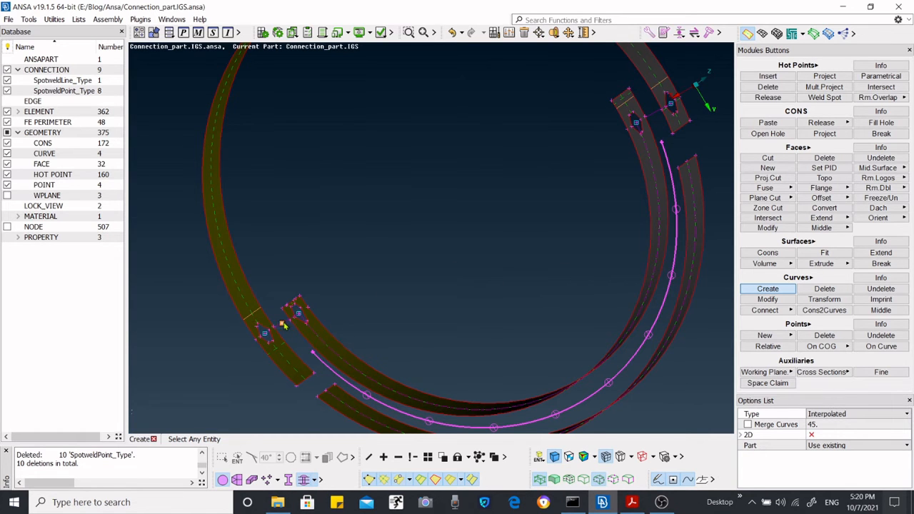
Convert the two curves joining the hole centres at the grey and olive ends into Bolt connections
scroll(271, 343, up, 4)
scroll(314, 322, down, 4)
scroll(645, 139, up, 2)
scroll(536, 204, down, 4)
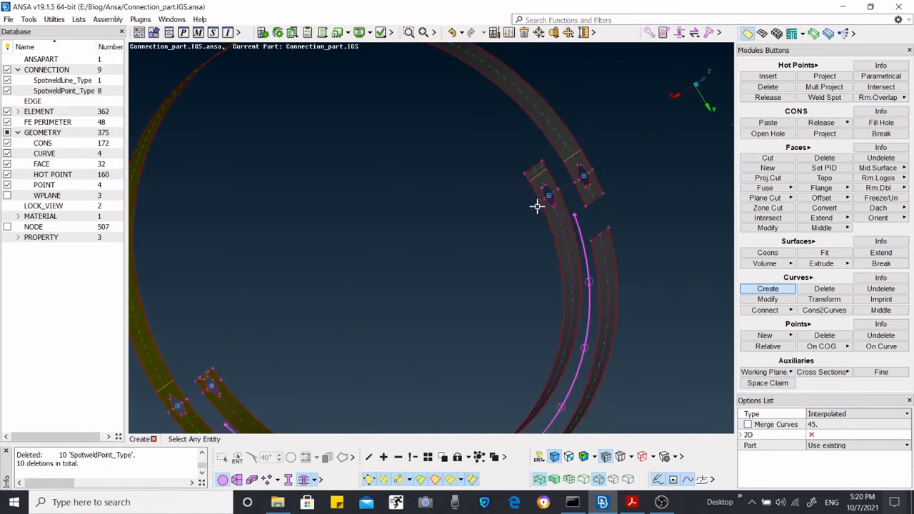
scroll(537, 204, up, 4)
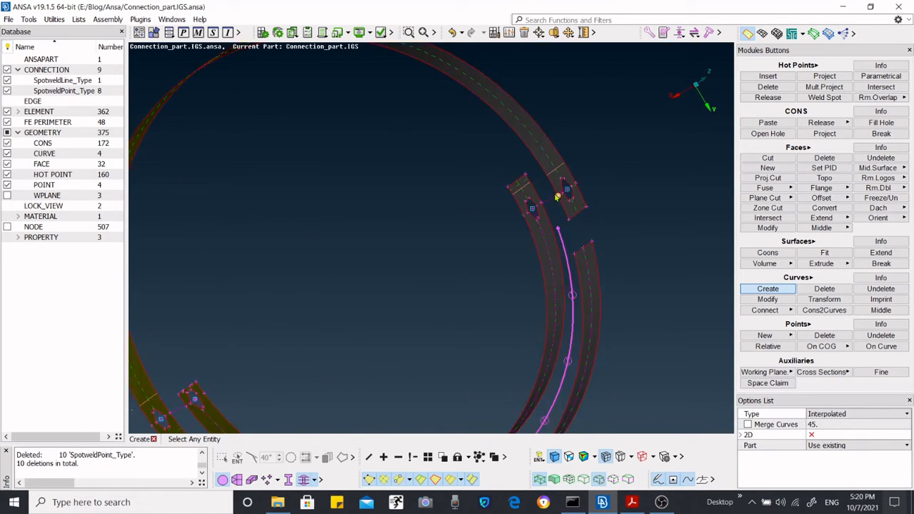
click(695, 34)
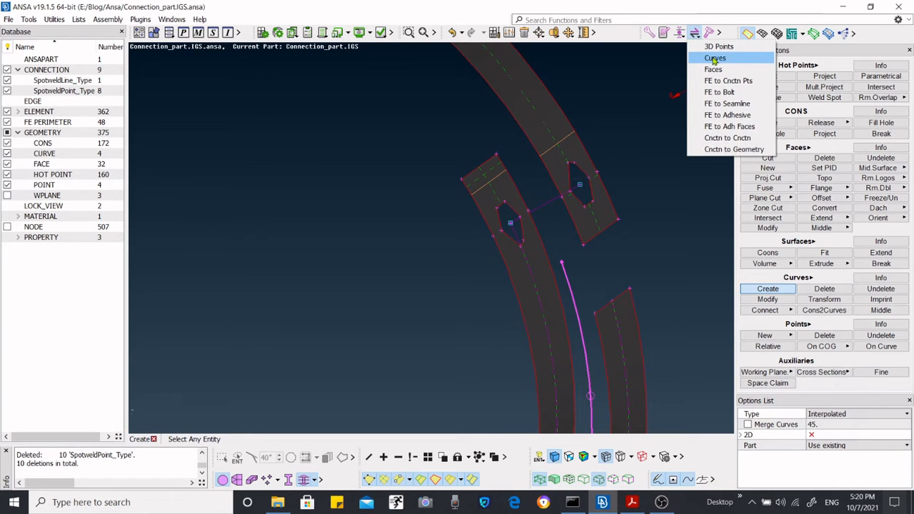
click(714, 58)
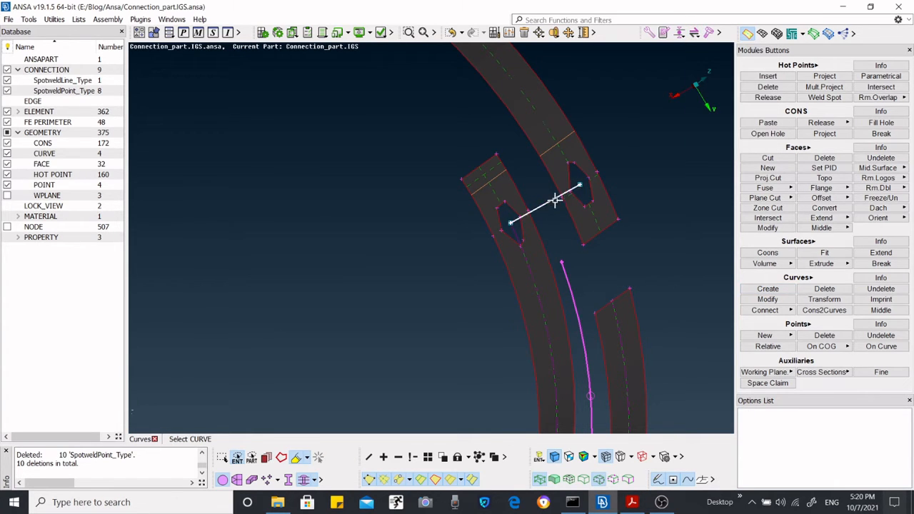
scroll(564, 185, down, 4)
scroll(417, 265, up, 4)
scroll(410, 257, down, 1)
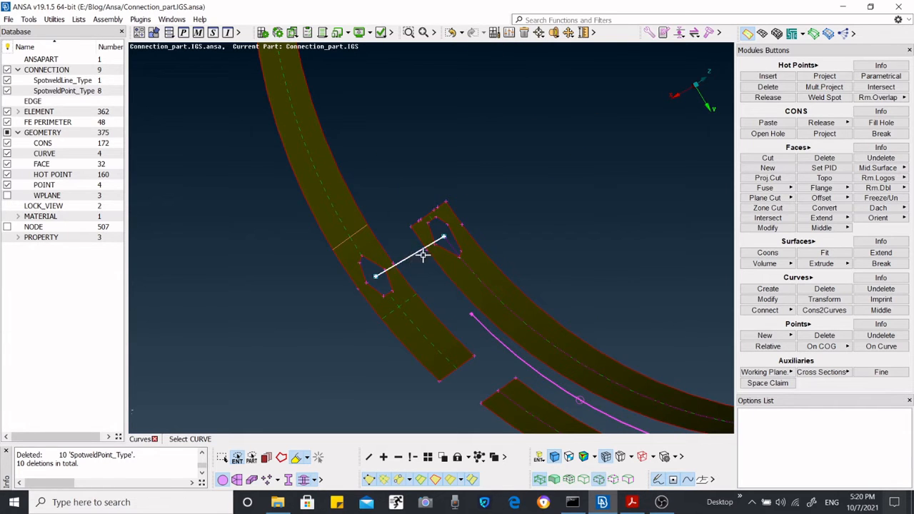
scroll(404, 251, down, 3)
scroll(428, 245, up, 2)
scroll(455, 224, up, 3)
middle_click(455, 224)
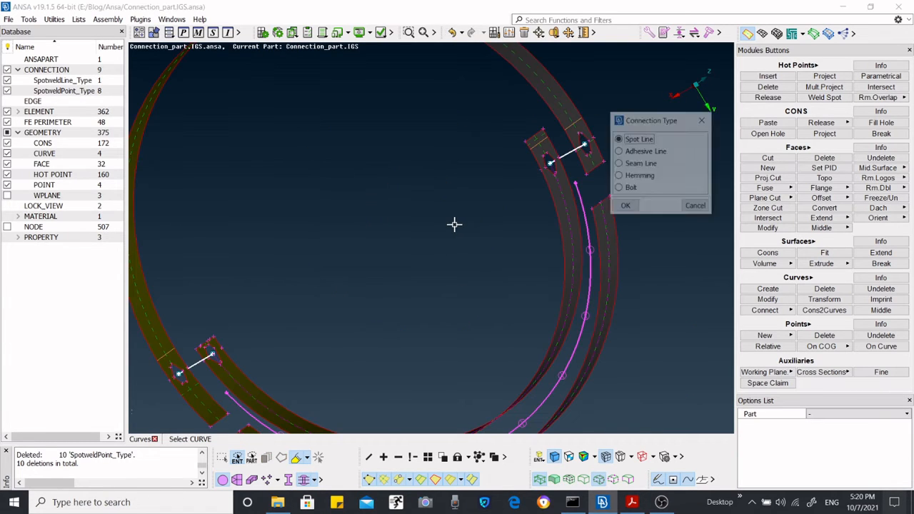
click(621, 189)
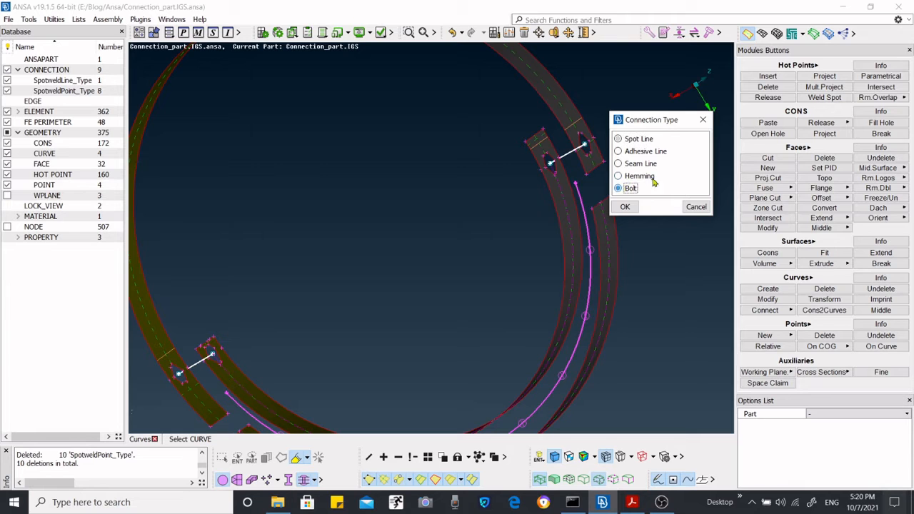
click(626, 207)
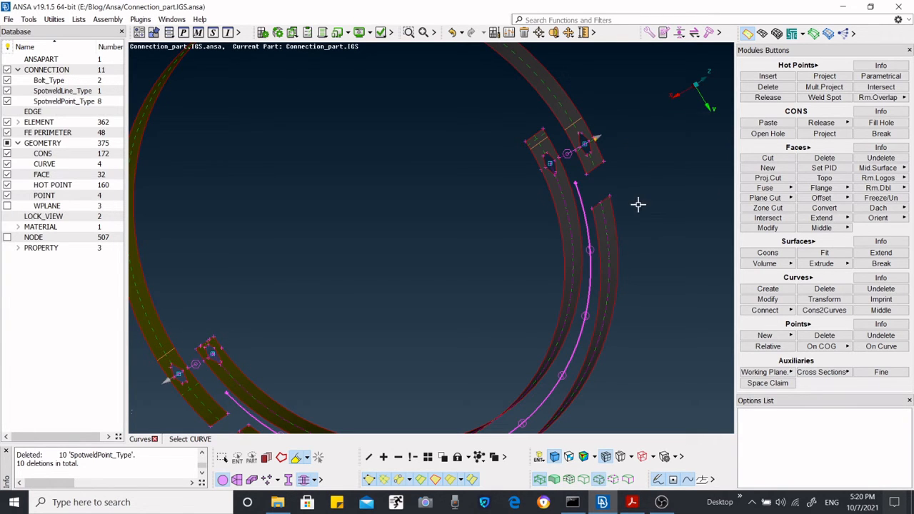
Examine the position and direction of the new bolt connections at both ends of the strips
scroll(577, 147, up, 5)
scroll(573, 196, down, 5)
ctrl+drag(578, 197, 558, 200)
scroll(630, 166, up, 5)
scroll(633, 168, down, 8)
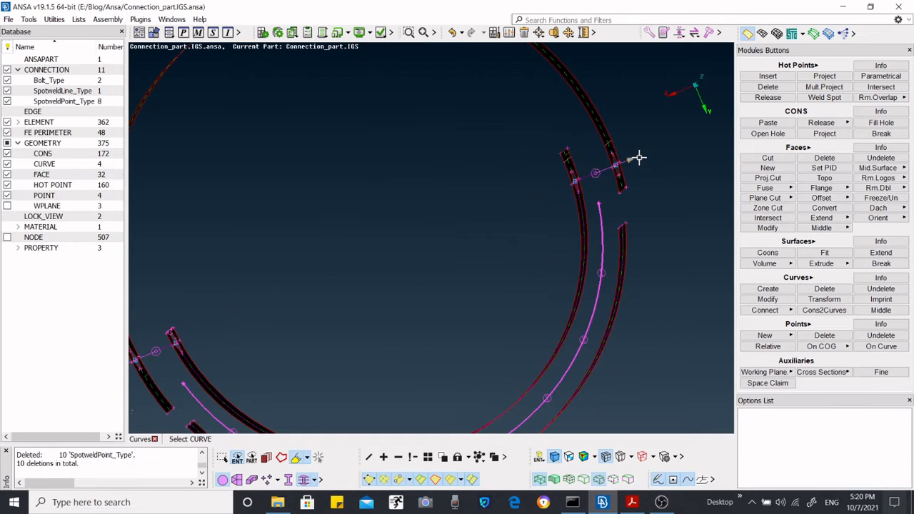
scroll(492, 217, up, 4)
scroll(377, 265, up, 2)
scroll(392, 247, up, 2)
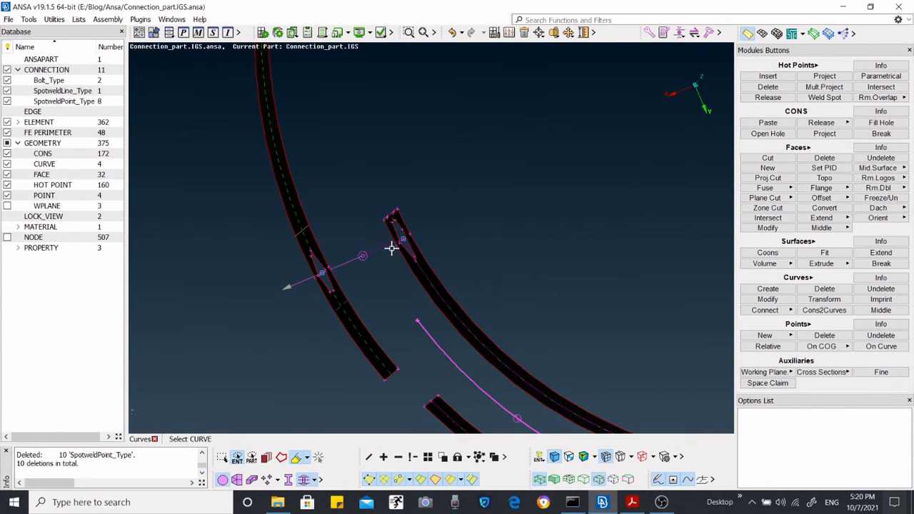
scroll(348, 266, up, 2)
scroll(348, 266, down, 2)
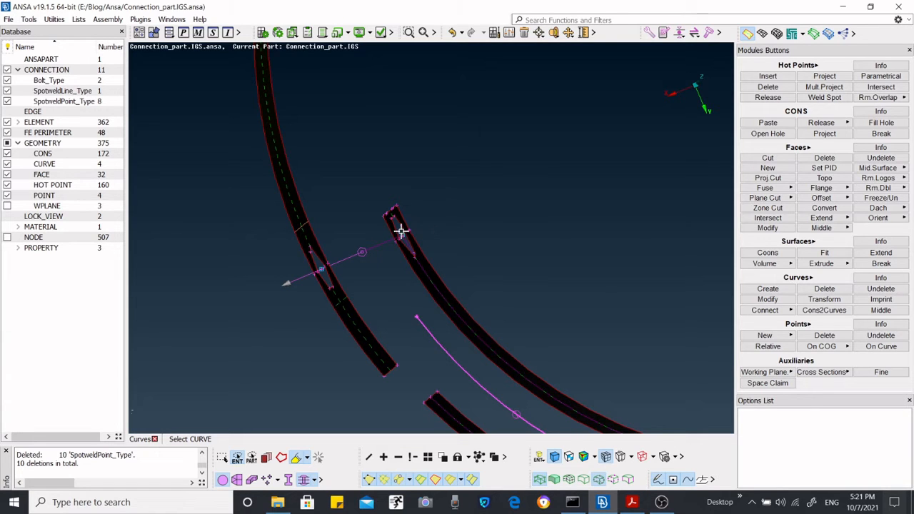
Review the bolts and the spotweld points along the middle curve from several angles around the ring
ctrl+drag(402, 231, 542, 178)
scroll(623, 227, down, 5)
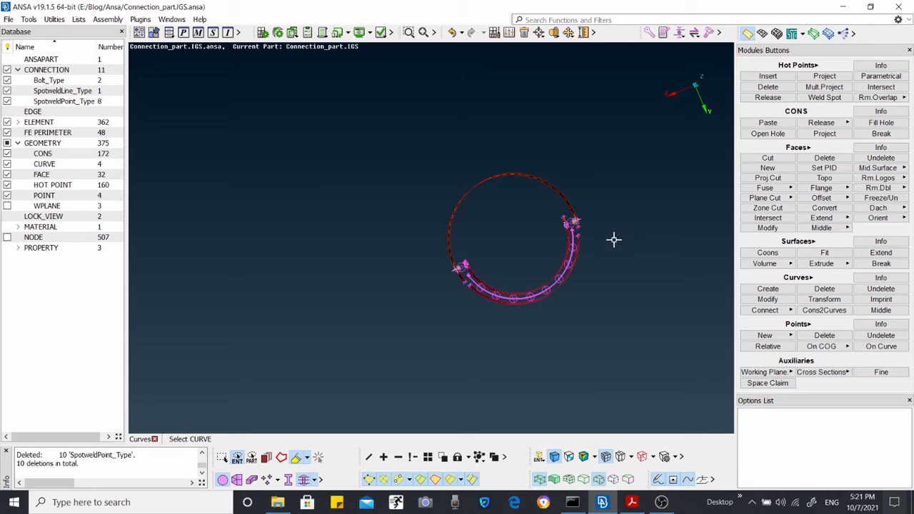
scroll(569, 267, up, 4)
scroll(576, 294, down, 2)
ctrl+drag(576, 294, 585, 274)
scroll(551, 271, up, 4)
scroll(576, 242, down, 2)
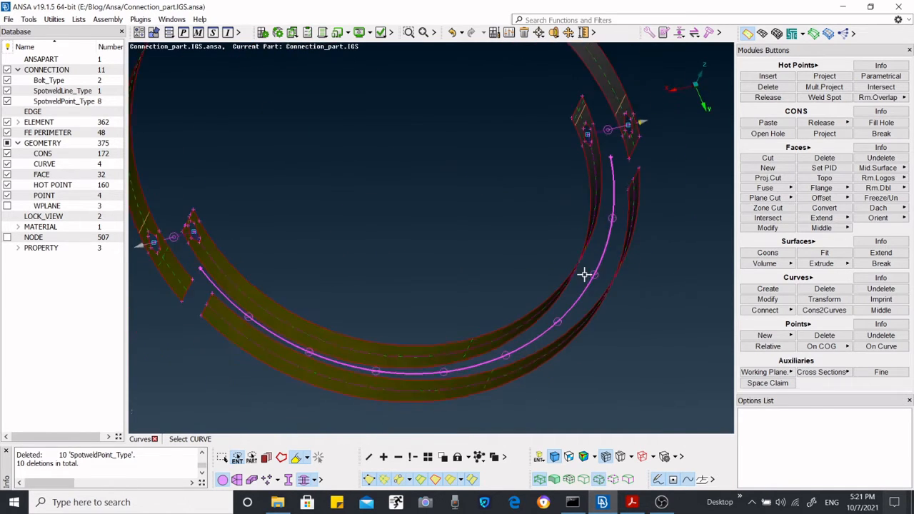
ctrl+middle_drag(564, 267, 601, 265)
ctrl+drag(588, 259, 591, 280)
scroll(598, 241, up, 3)
scroll(598, 242, down, 5)
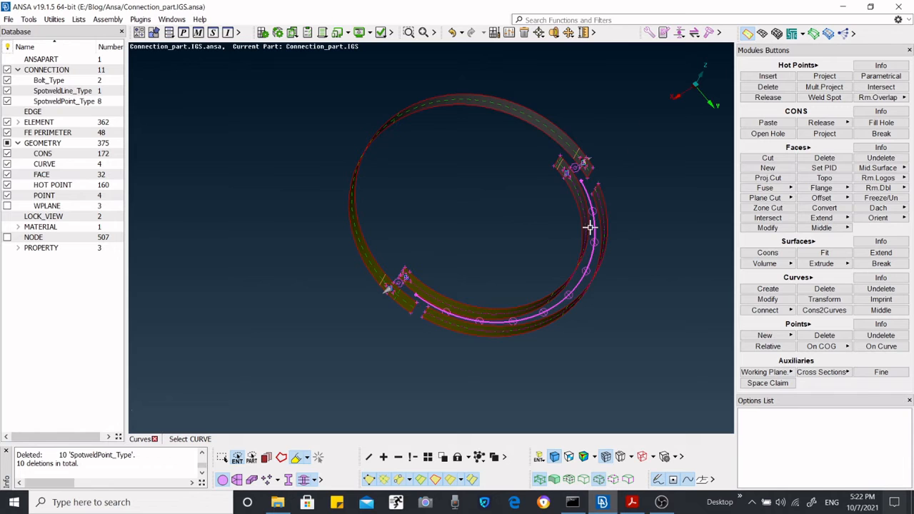
Convert the inner strip's faces, including its end piece, into an adhesive face connection with Create new Face(s) enabled
scroll(588, 221, up, 3)
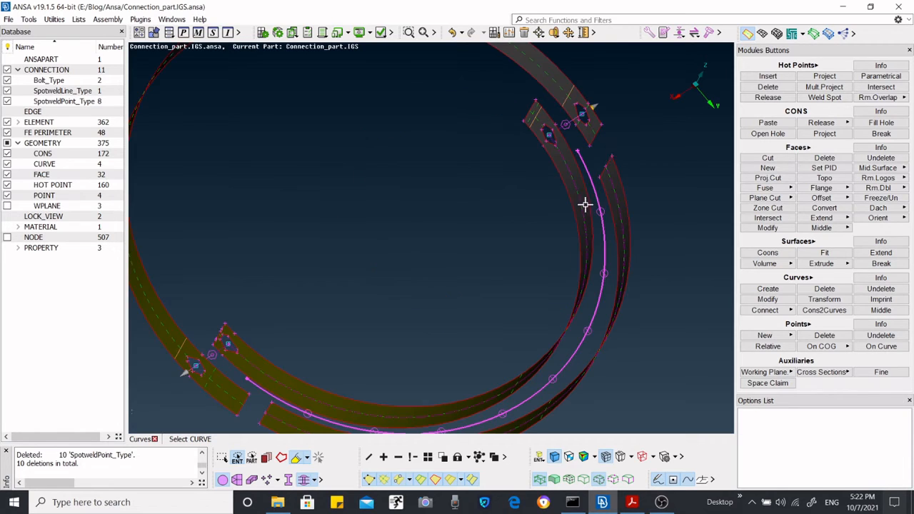
click(694, 33)
click(709, 71)
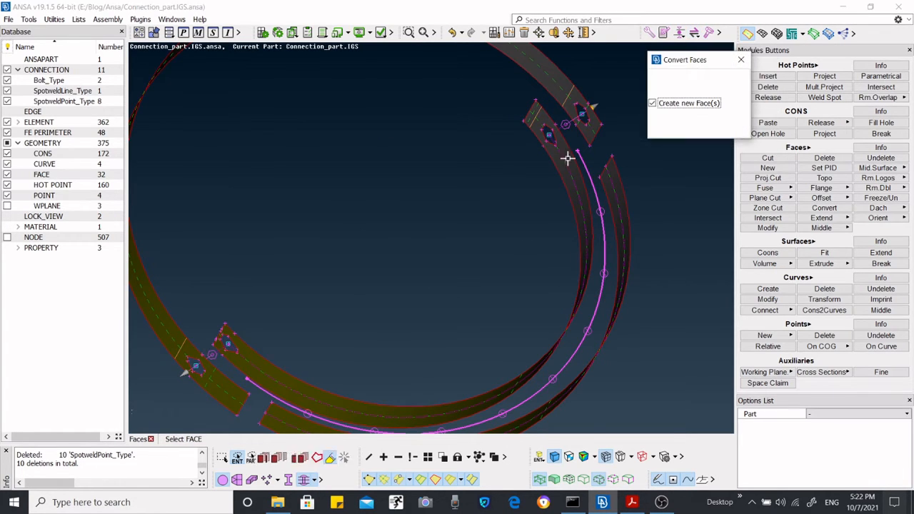
scroll(565, 174, up, 3)
click(577, 148)
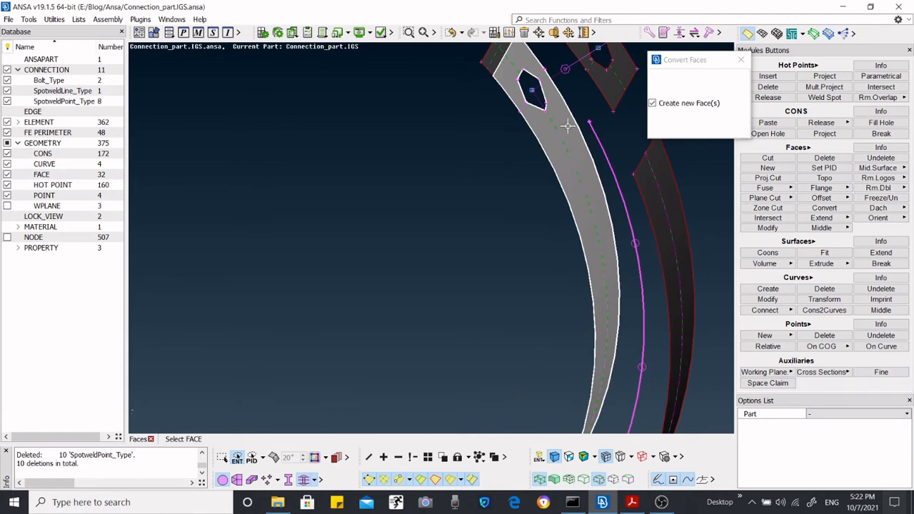
scroll(568, 125, down, 3)
scroll(544, 74, up, 2)
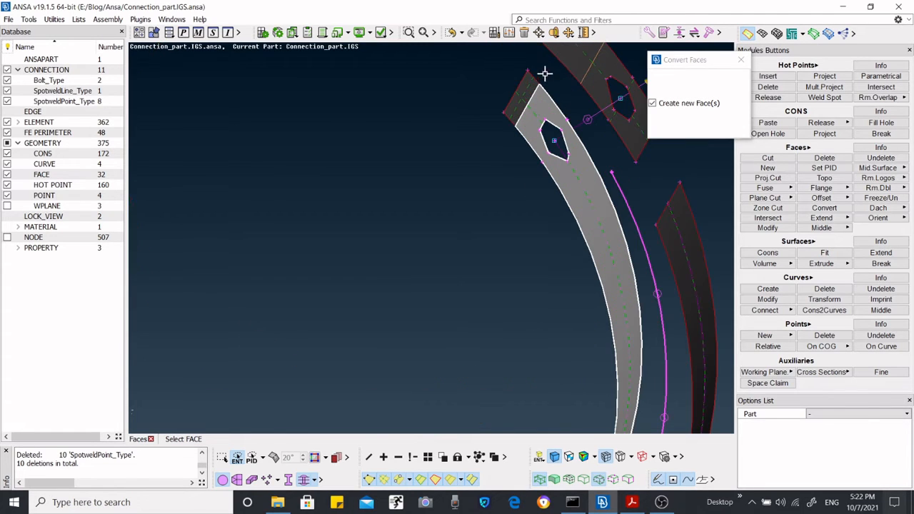
scroll(541, 98, down, 4)
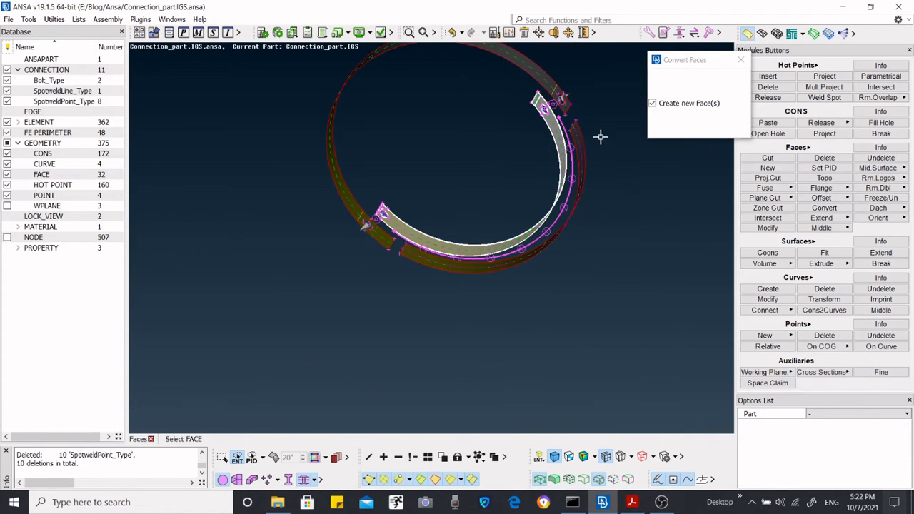
scroll(582, 154, up, 3)
scroll(572, 175, down, 2)
middle_click(613, 166)
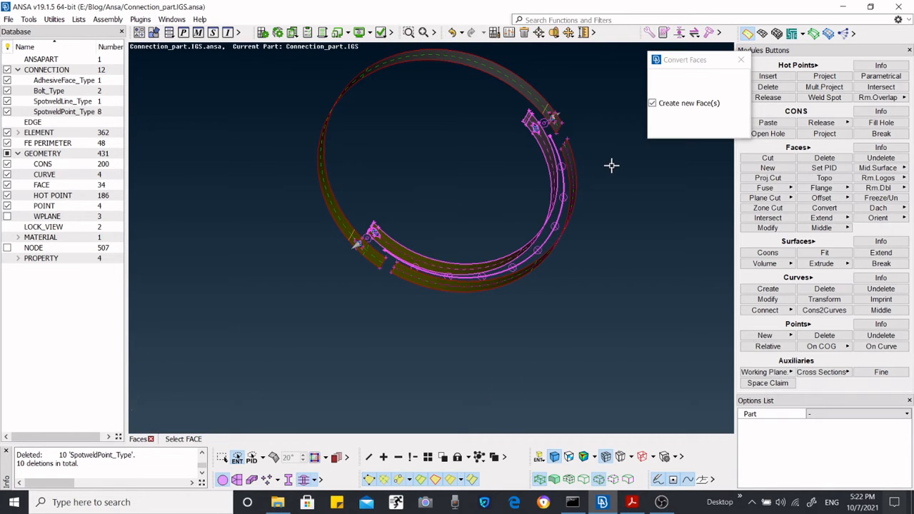
Convert the outer strip segment's face opposite the inner strip into a second adhesive face connection
scroll(540, 150, up, 2)
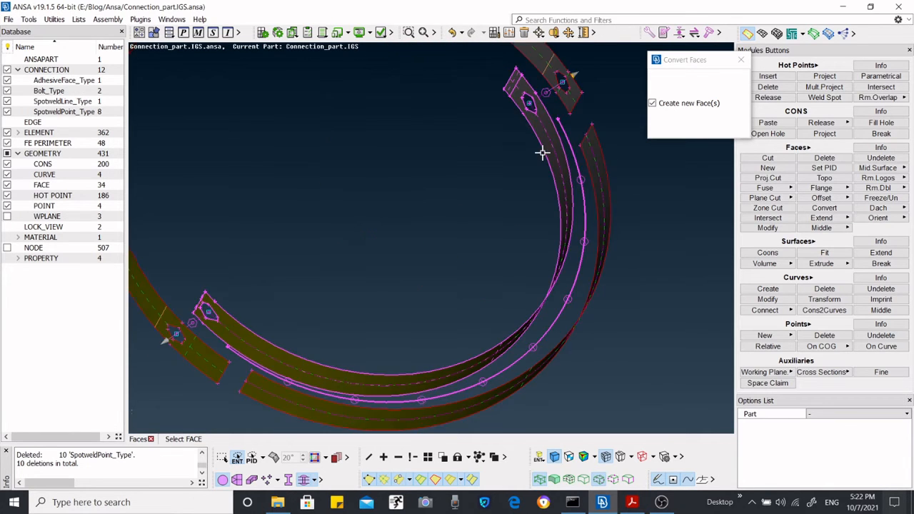
scroll(541, 150, down, 2)
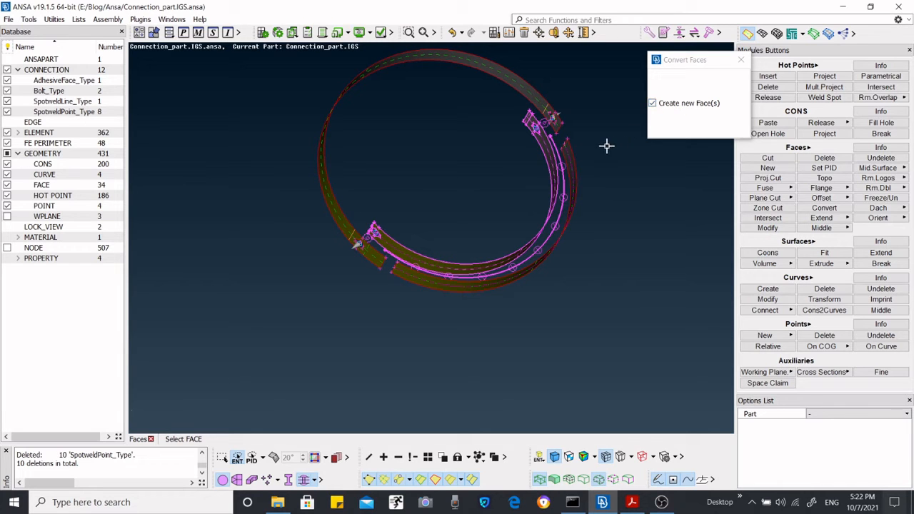
scroll(576, 179, up, 1)
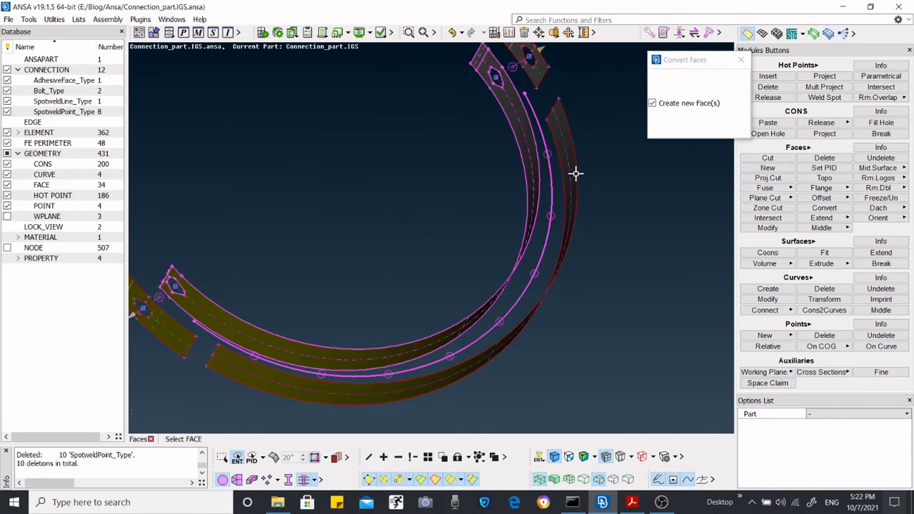
scroll(581, 175, up, 2)
scroll(582, 177, up, 2)
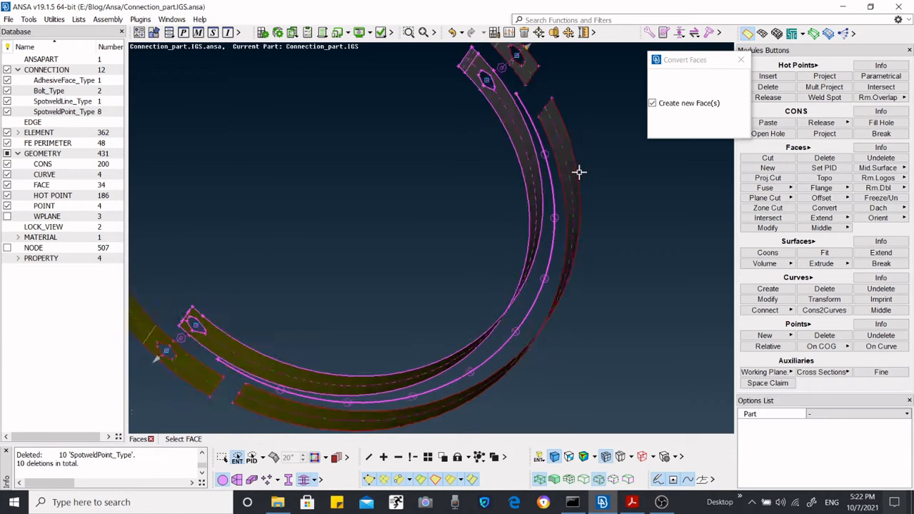
click(572, 172)
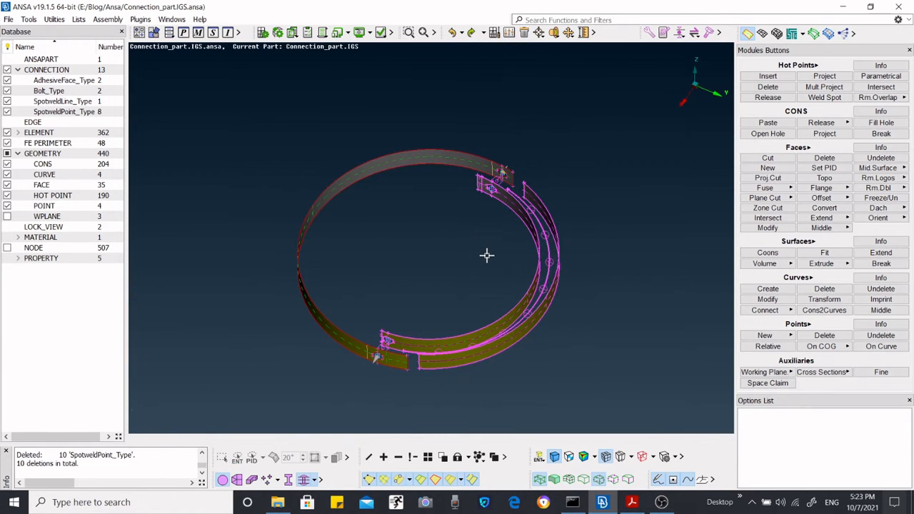
Examine the adhesive faces on both strips together with the bolts and spotwelds between them
scroll(490, 247, up, 3)
scroll(492, 247, down, 3)
scroll(514, 250, up, 3)
scroll(526, 250, down, 3)
ctrl+drag(526, 250, 519, 275)
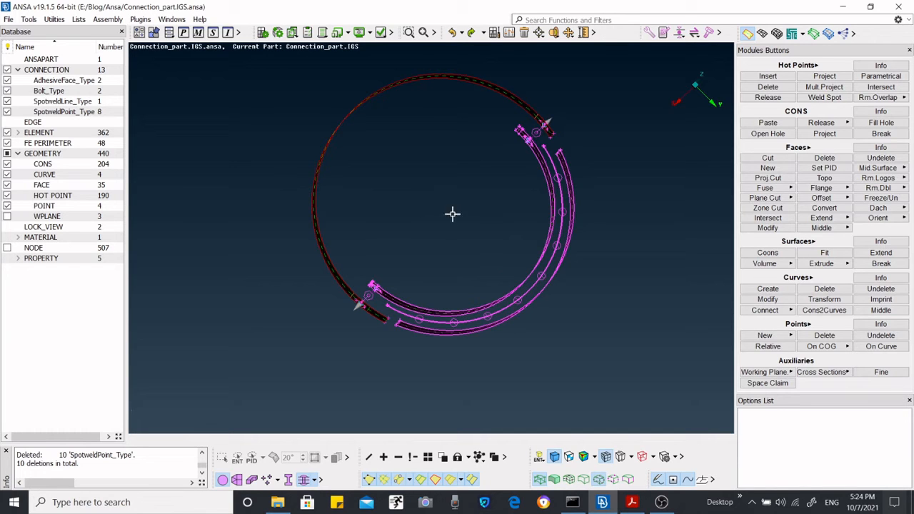
Select all connections around the ring for the Connection Manager and confirm the selection to list them by type
click(104, 21)
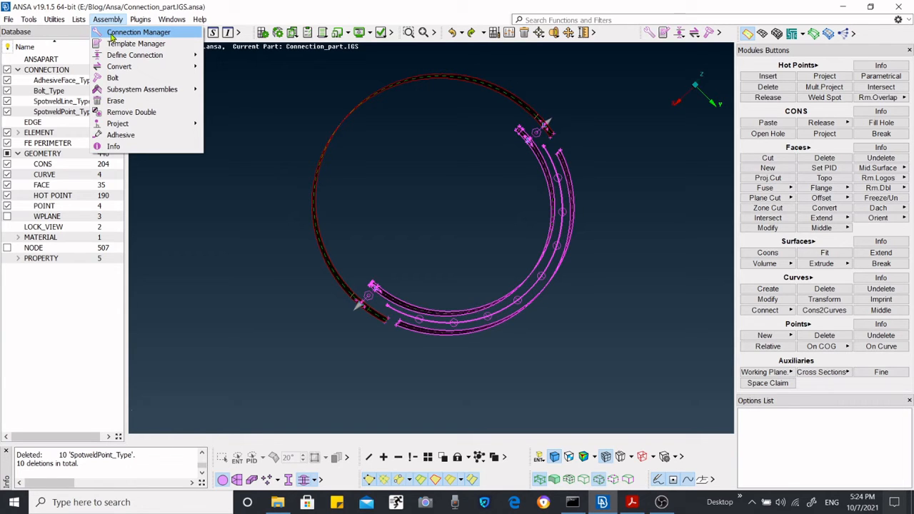
click(276, 116)
click(651, 34)
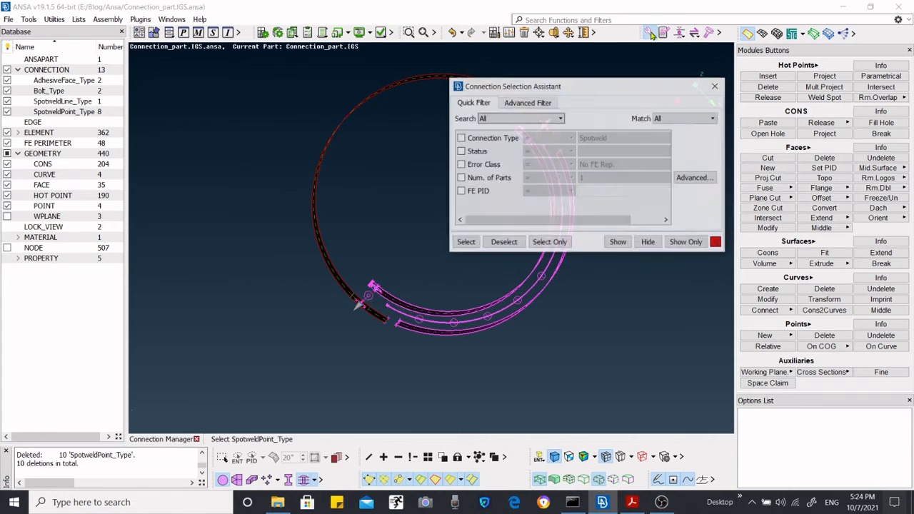
drag(555, 86, 599, 80)
scroll(332, 246, down, 3)
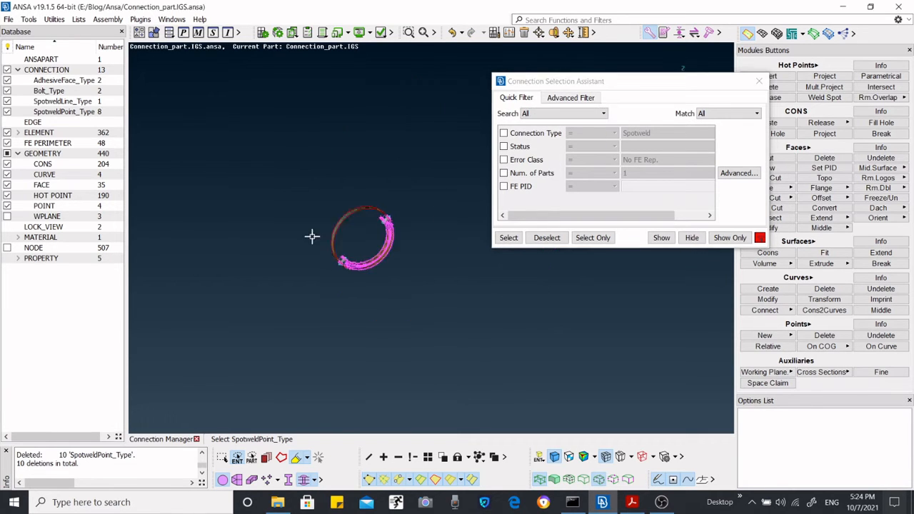
ctrl+drag(312, 237, 319, 272)
scroll(392, 249, up, 5)
mouse_move(390, 249)
ctrl+mouse_down()
mouse_move(414, 260)
mouse_move(397, 252)
ctrl+mouse_up()
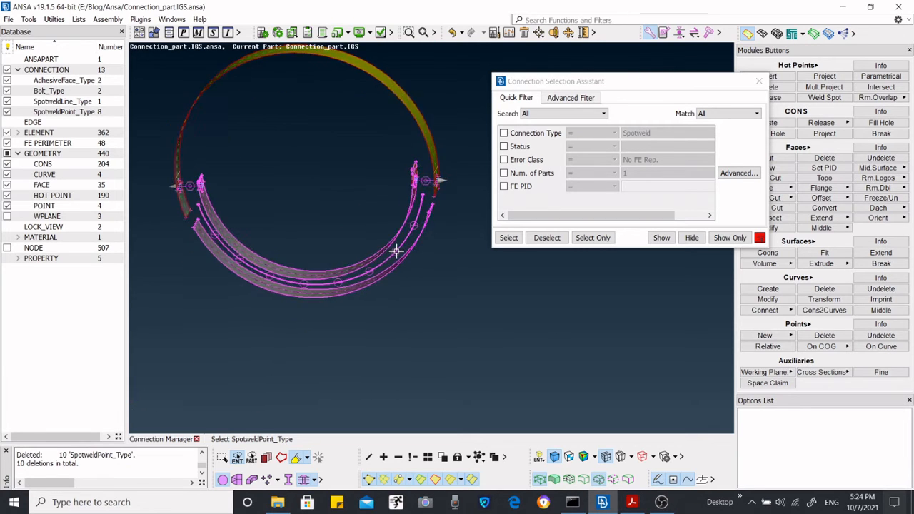
scroll(443, 279, down, 4)
drag(273, 192, 489, 374)
scroll(437, 275, up, 5)
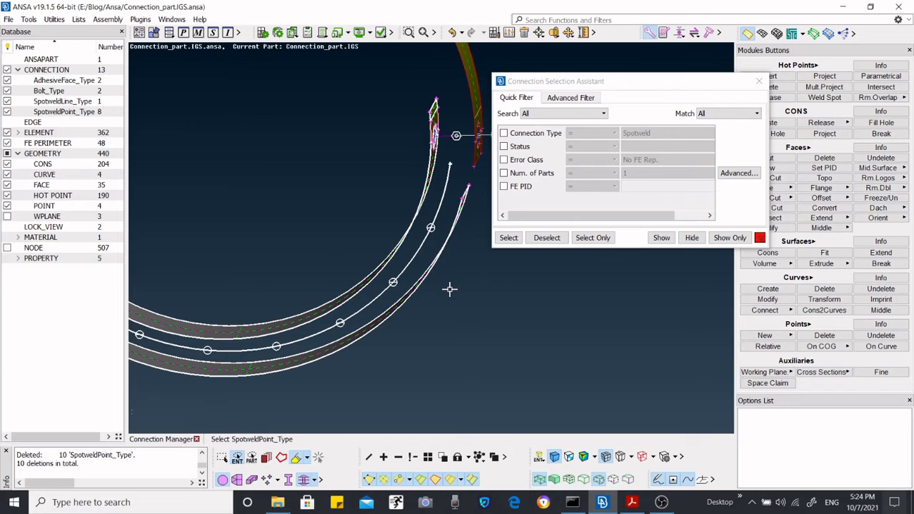
scroll(450, 288, down, 4)
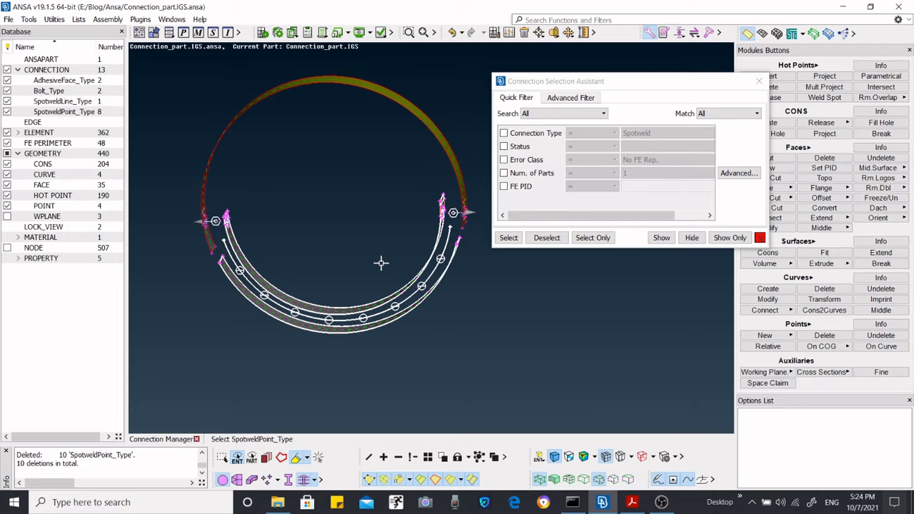
middle_click(382, 264)
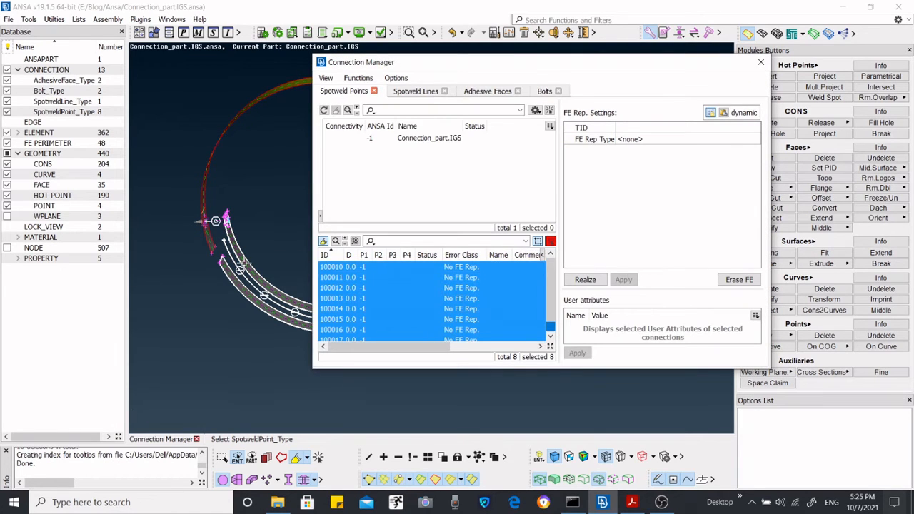
Try the On top placement for the connection list and restore it to At bottom
scroll(225, 262, down, 3)
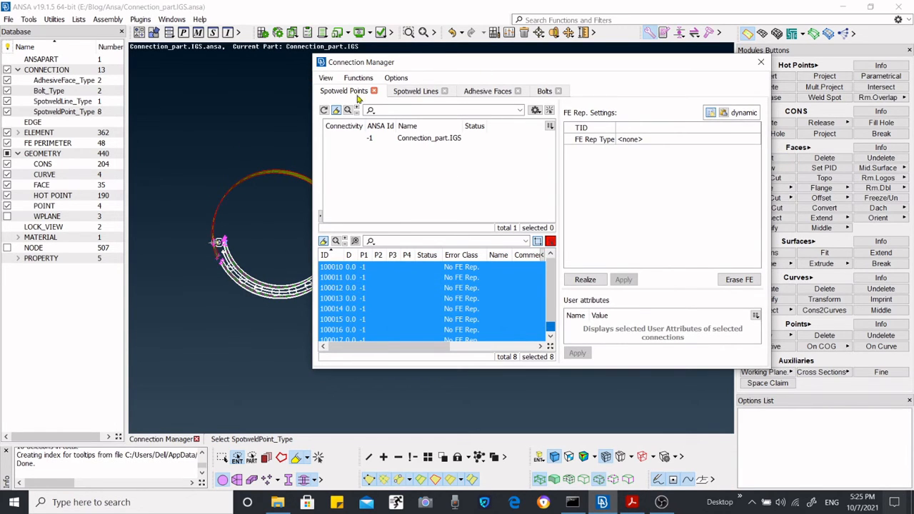
click(331, 82)
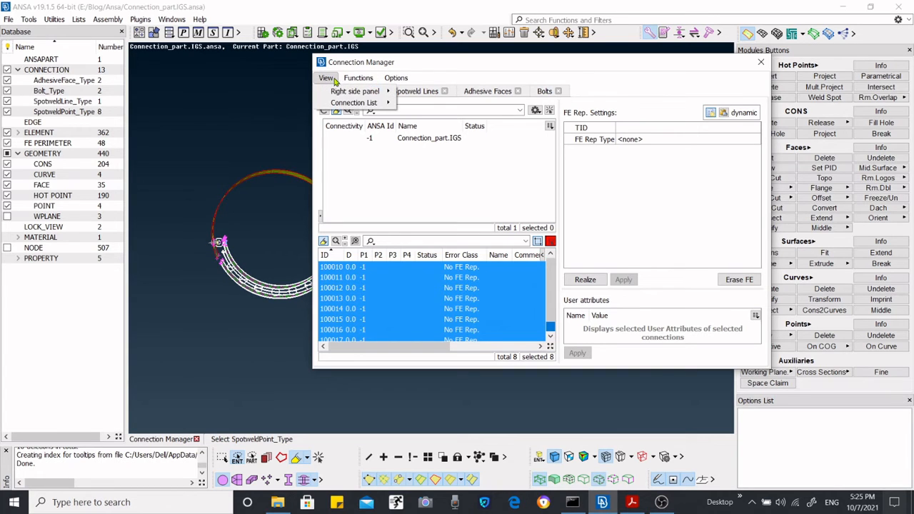
mouse_move(376, 93)
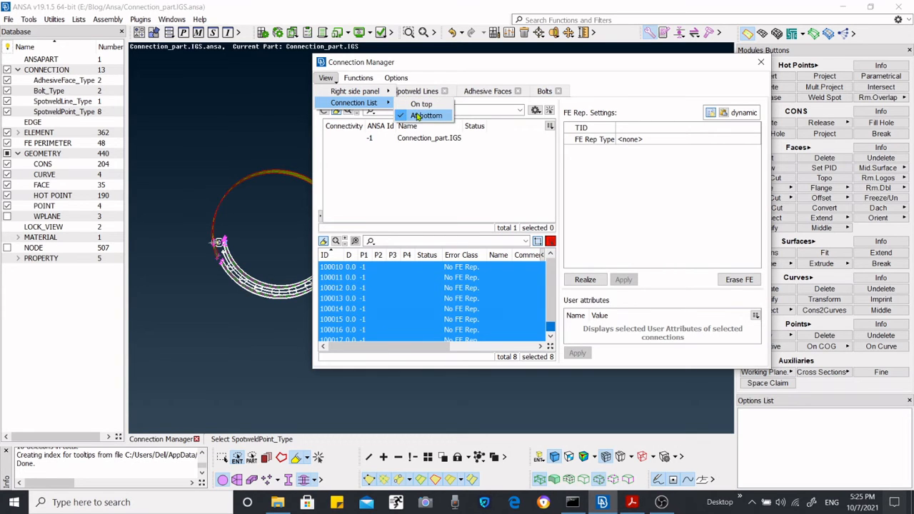
click(421, 105)
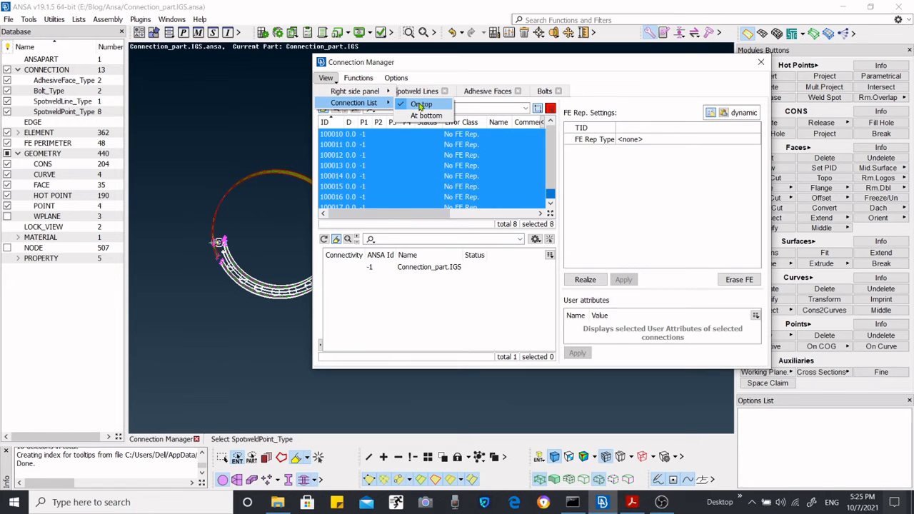
click(419, 115)
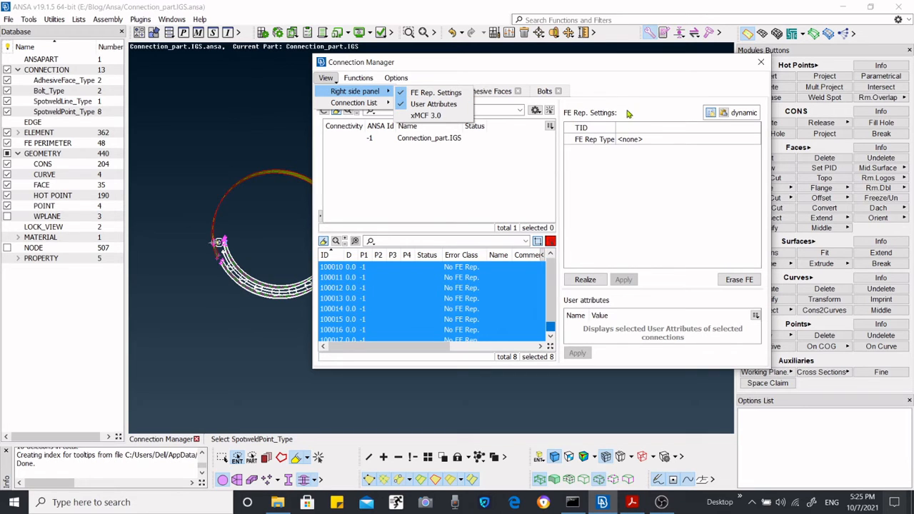
click(437, 99)
click(424, 98)
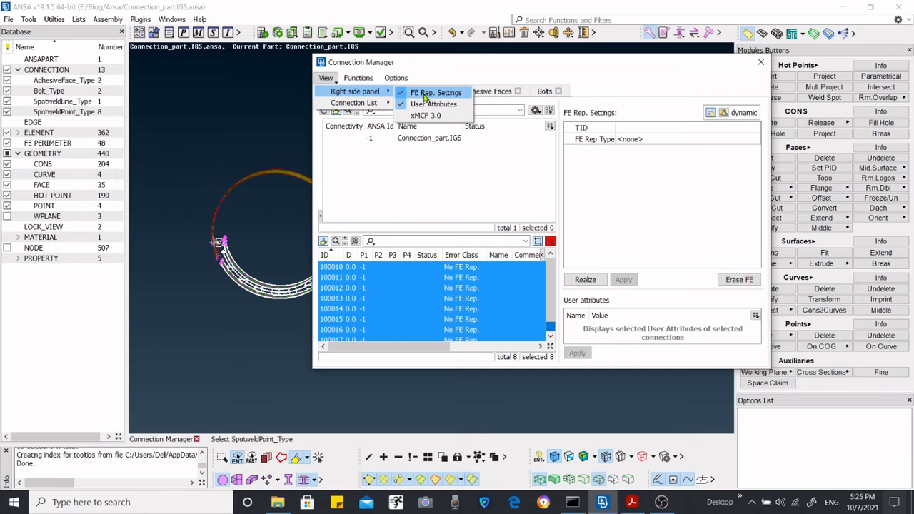
click(361, 79)
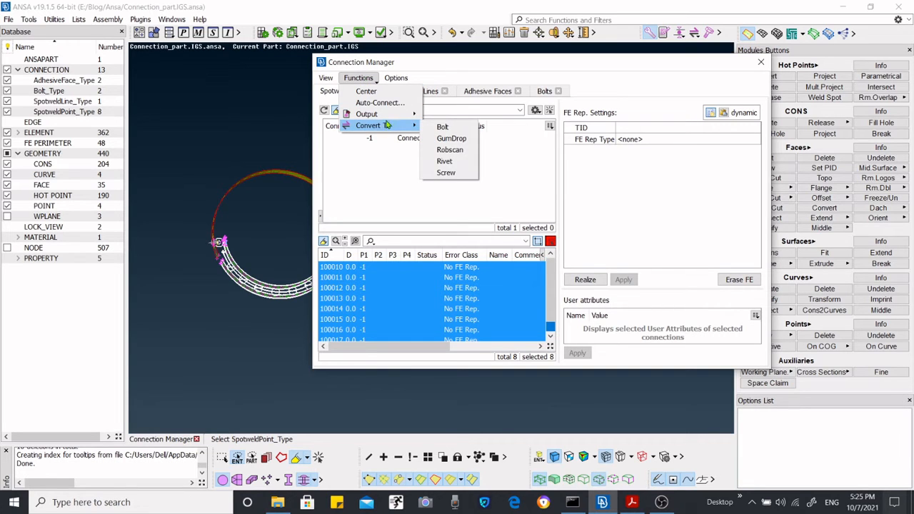
Open the connection settings and examine the available LS-DYNA FE representations for SpotweldPoint_Type
mouse_move(412, 125)
click(398, 78)
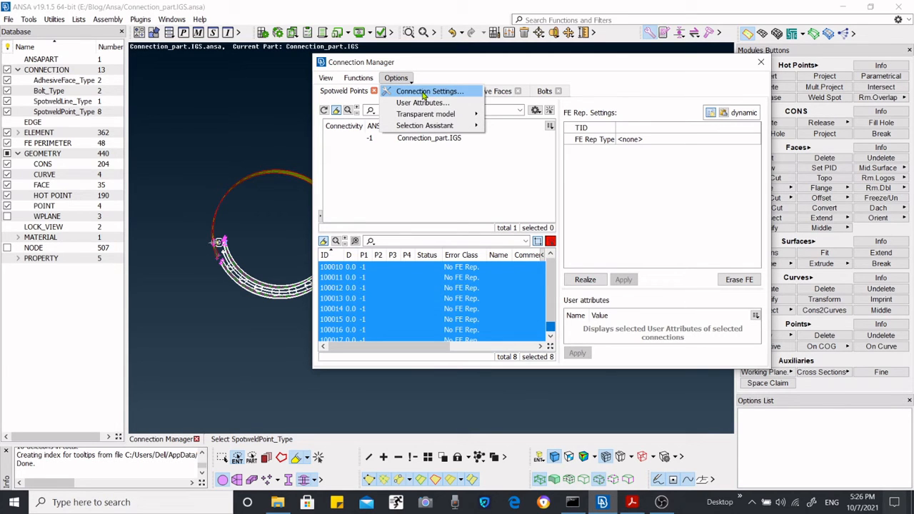
click(424, 93)
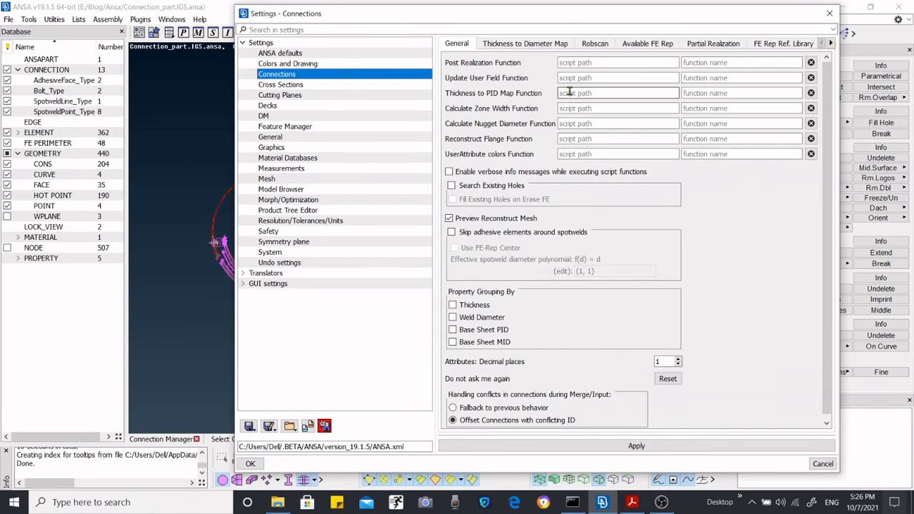
click(650, 45)
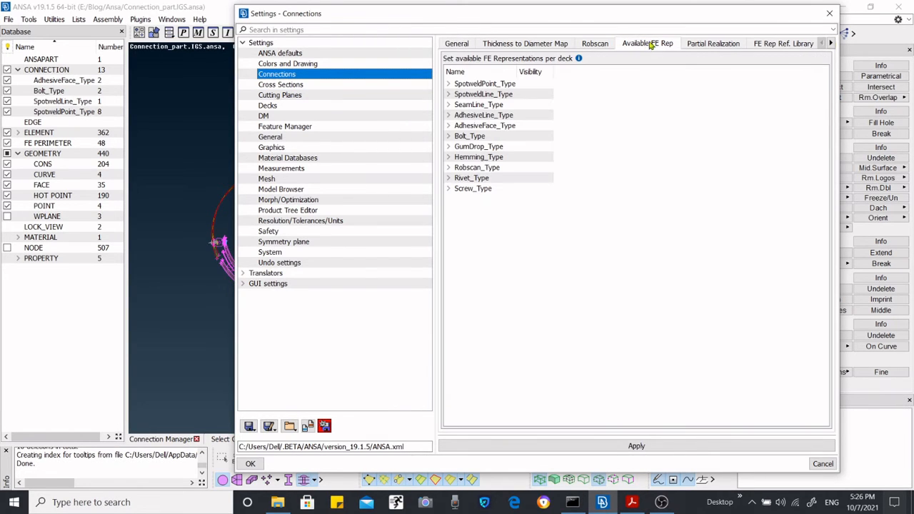
click(449, 84)
click(459, 105)
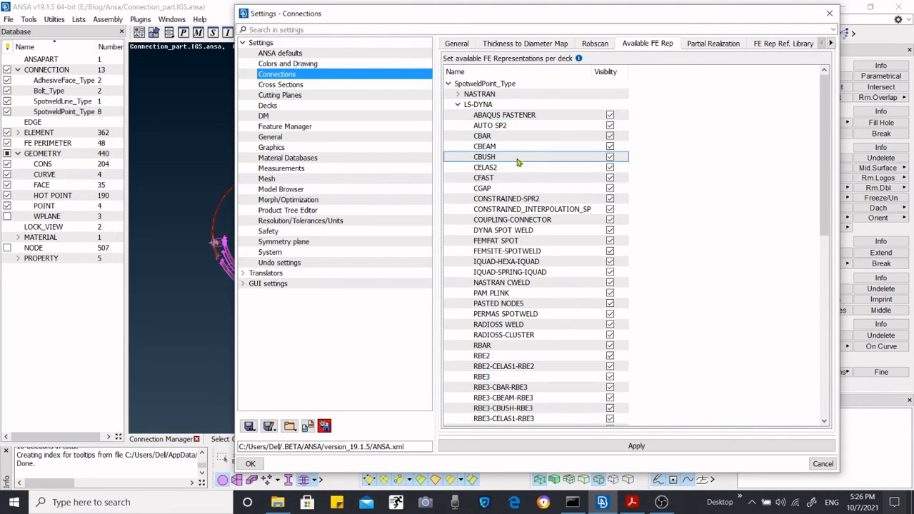
scroll(525, 168, down, 5)
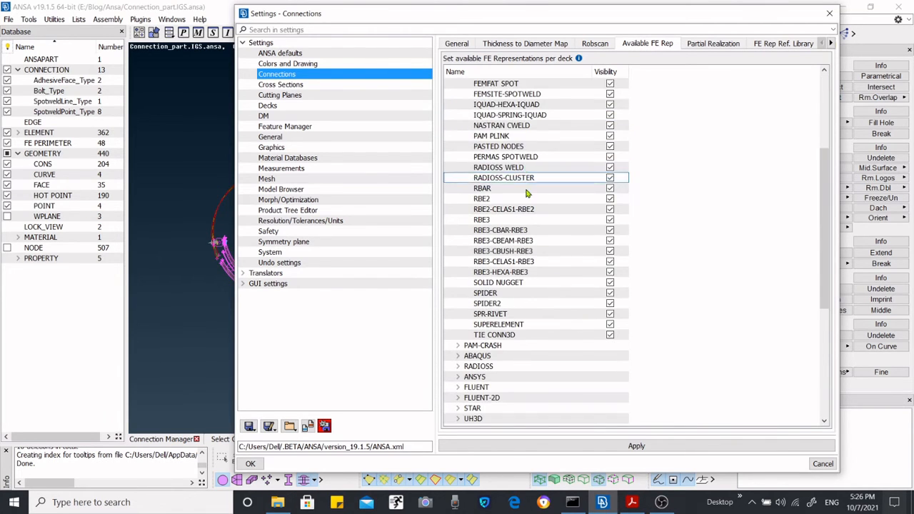
scroll(527, 192, up, 5)
scroll(528, 175, down, 4)
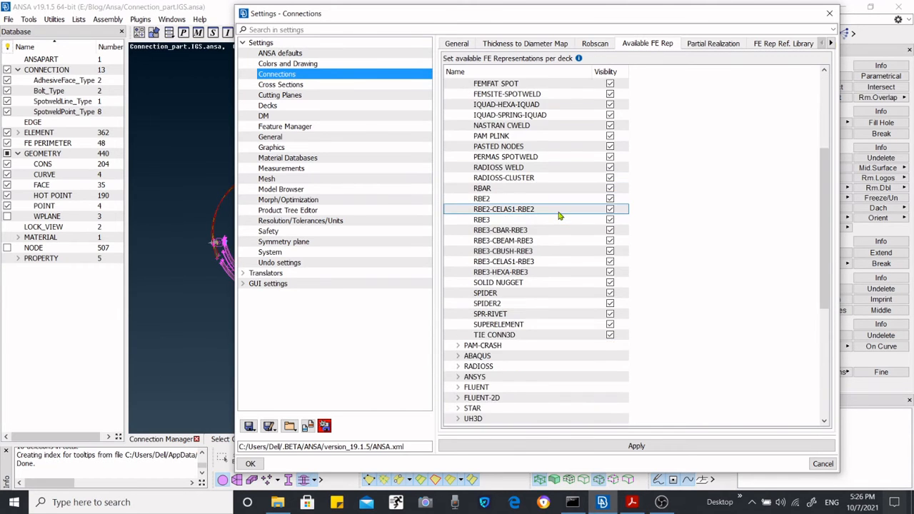
scroll(532, 182, up, 4)
click(459, 104)
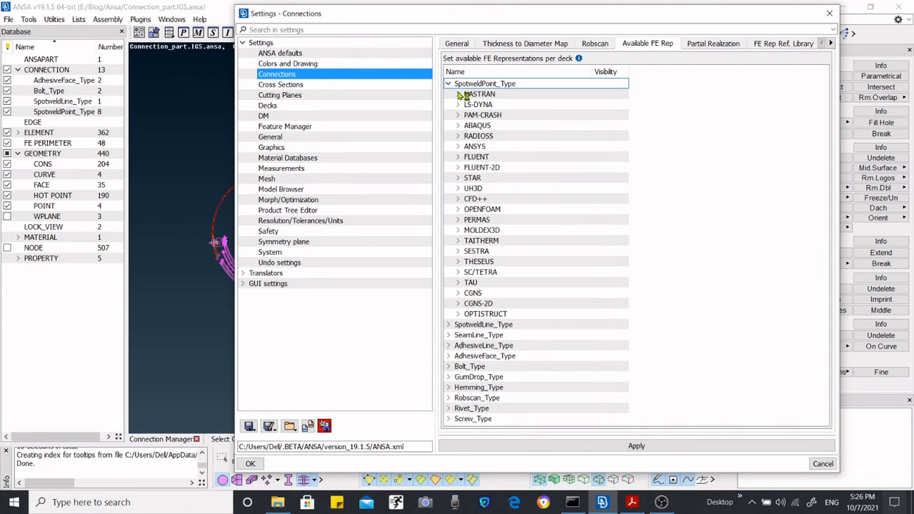
Examine the available LS-DYNA FE representations for AdhesiveLine_Type and close the connection settings
click(449, 84)
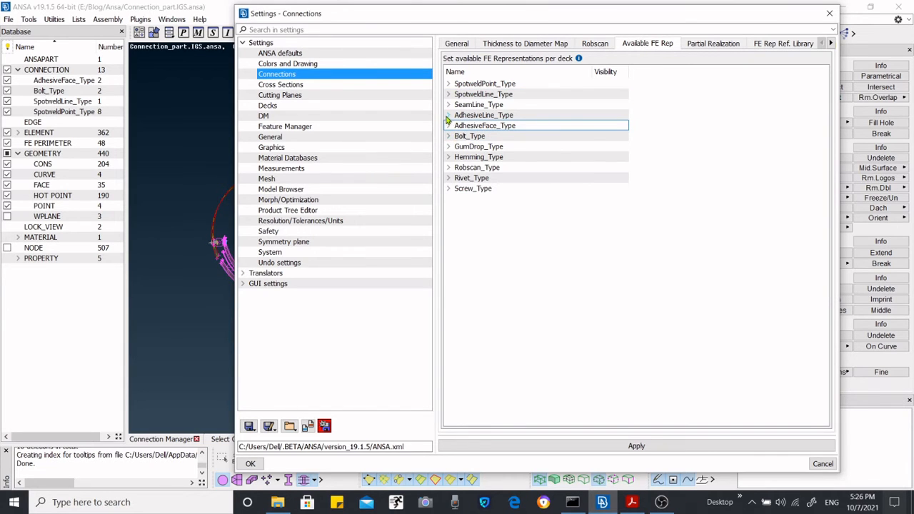
click(448, 115)
click(488, 137)
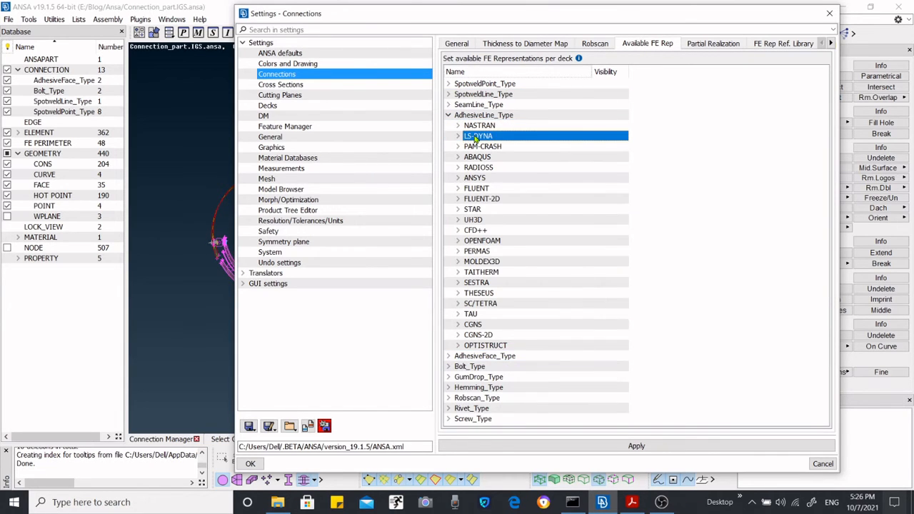
click(458, 136)
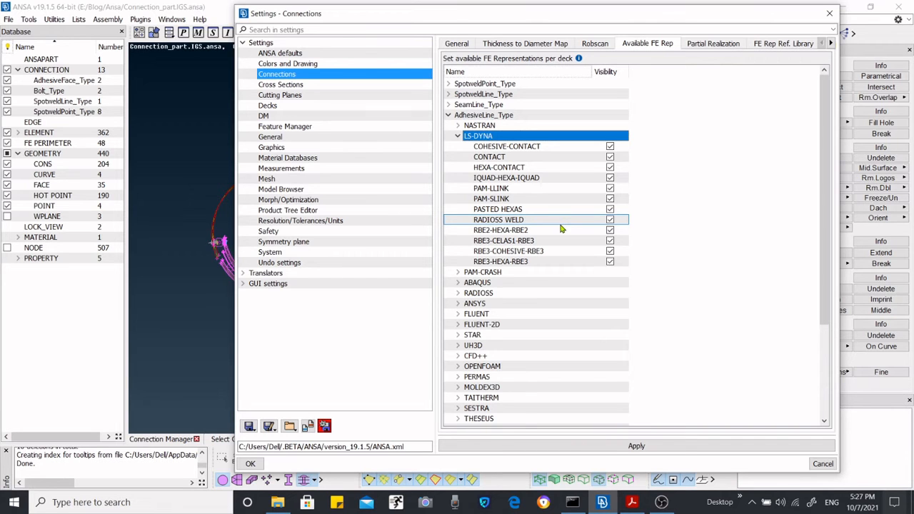
click(829, 15)
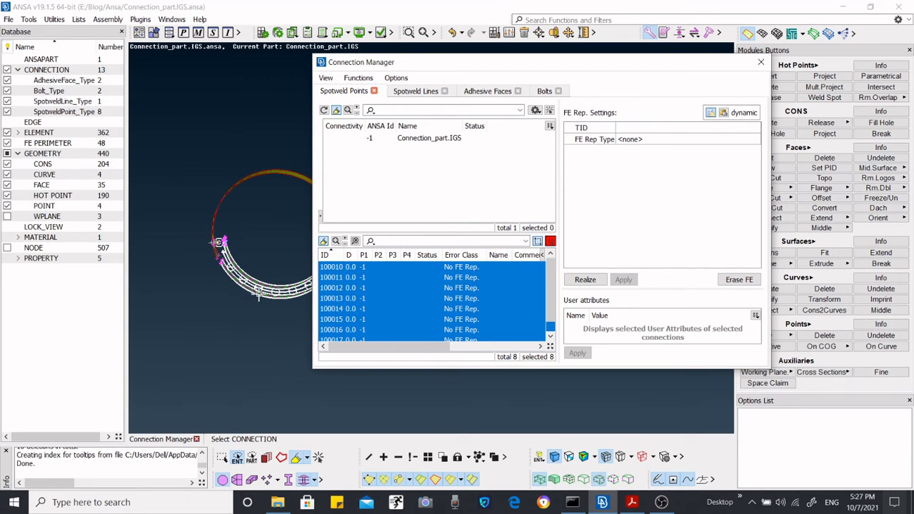
Select only spotweld point 100010 and open the properties list to examine the shell property IDs against the ring's strips
scroll(239, 281, up, 4)
scroll(239, 264, down, 4)
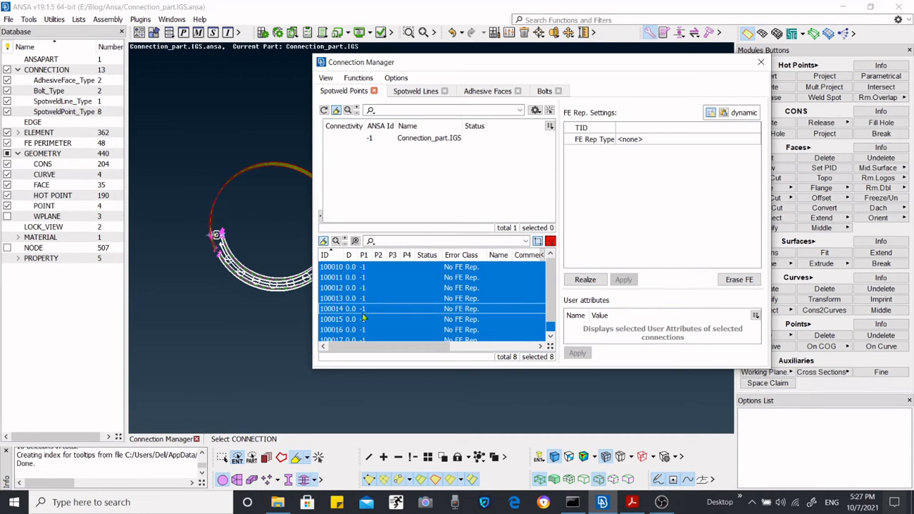
click(365, 269)
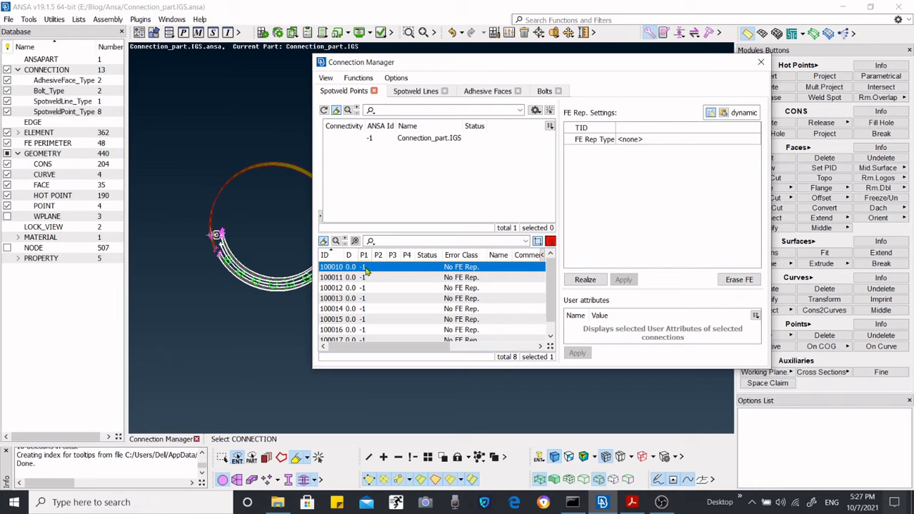
click(184, 32)
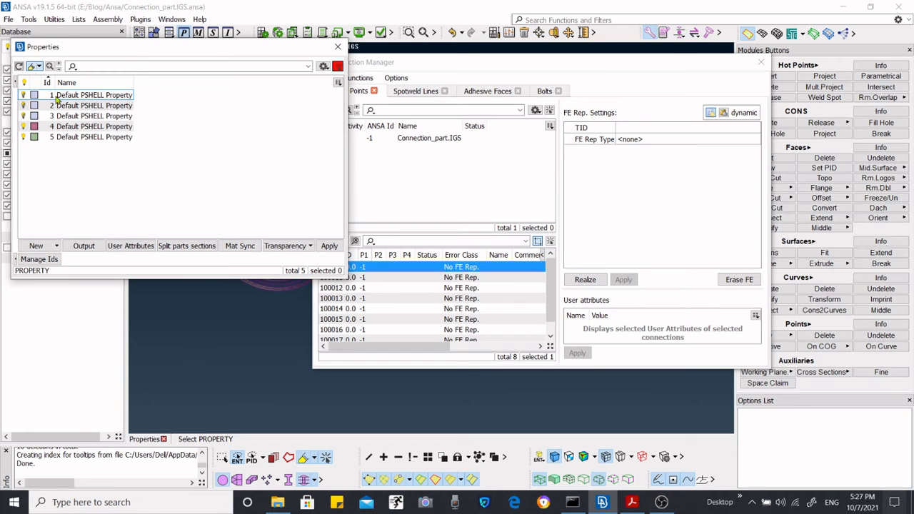
scroll(243, 335, up, 5)
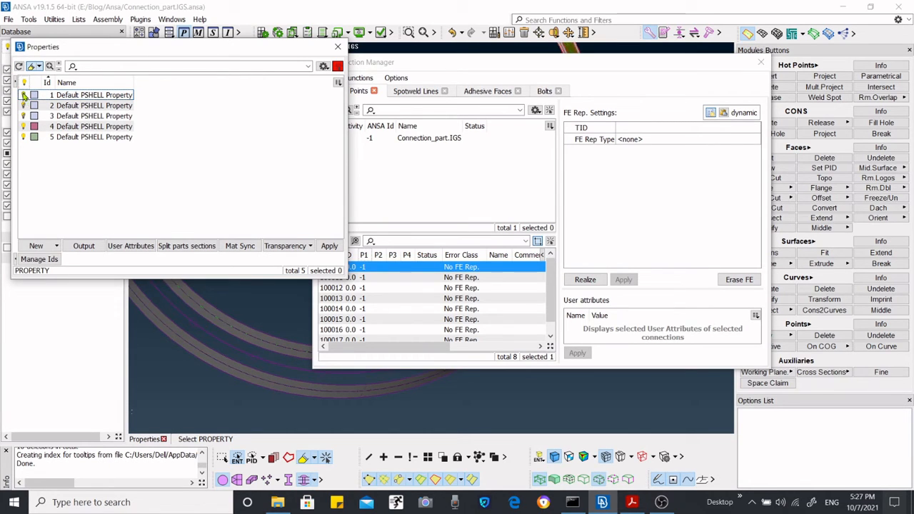
scroll(191, 303, down, 4)
scroll(251, 365, down, 4)
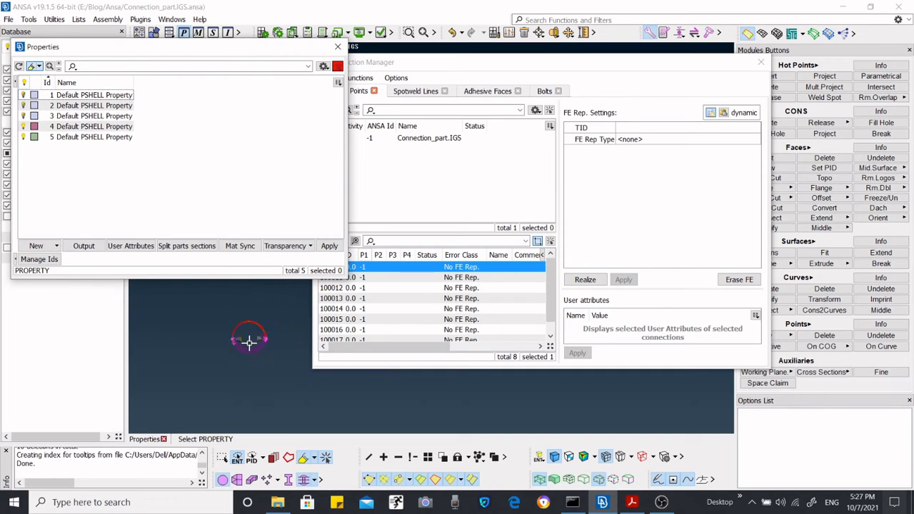
scroll(250, 344, up, 4)
scroll(196, 341, up, 3)
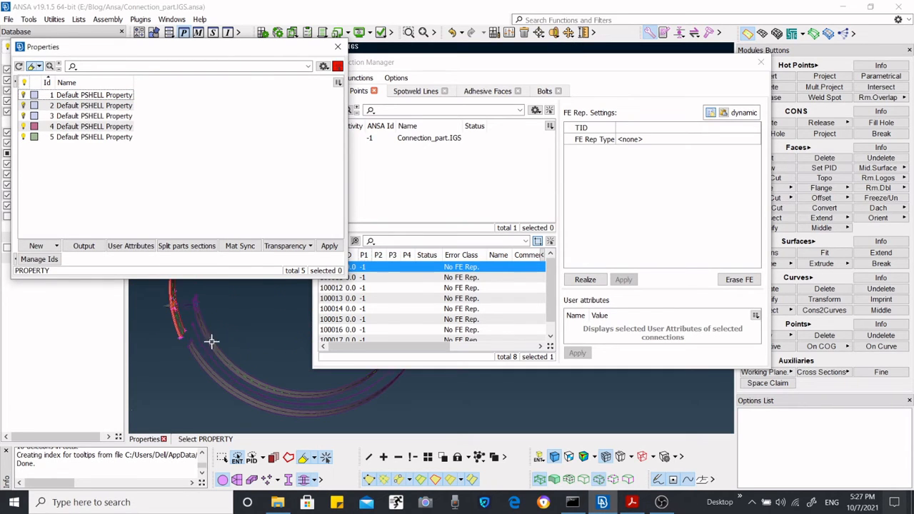
Go through the spotweld points one by one to check their P1 and P2 connectivity, and close the properties list
click(382, 270)
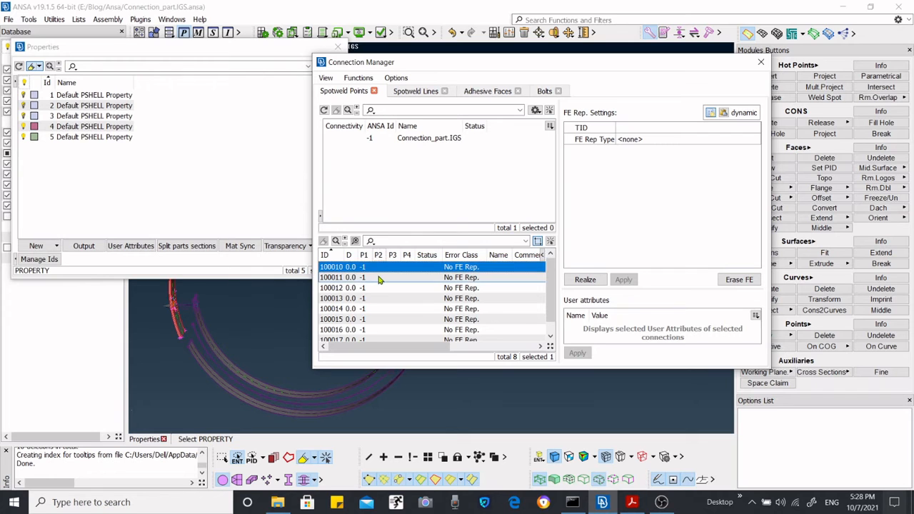
click(379, 278)
click(379, 289)
click(380, 300)
click(378, 270)
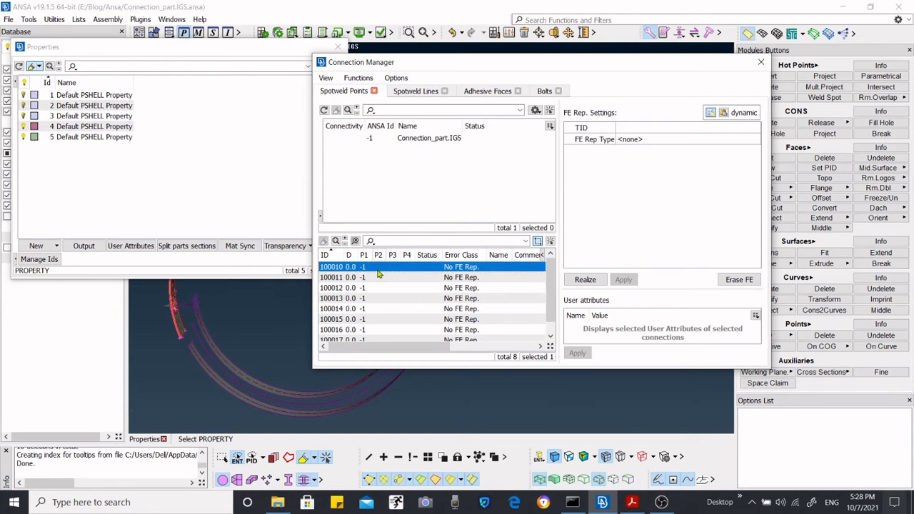
key(Down)
key(Down)
key(Down)
key(Down)
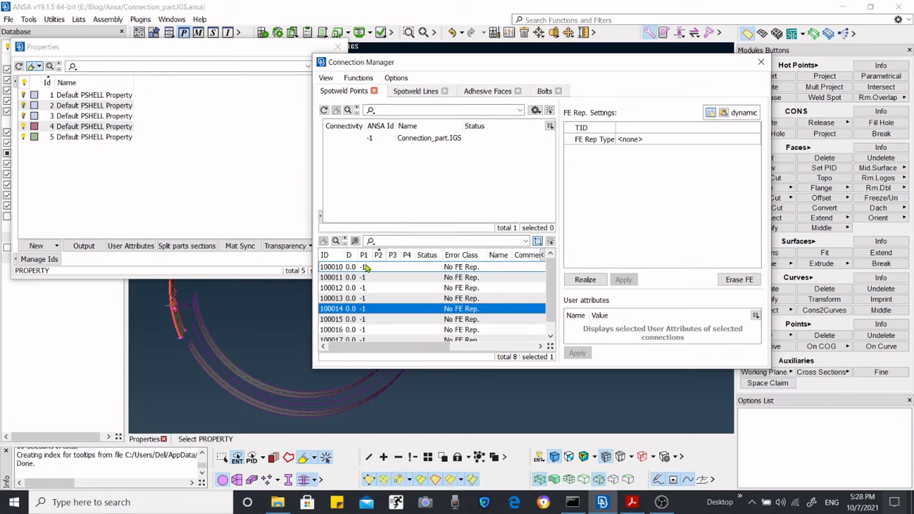
click(365, 268)
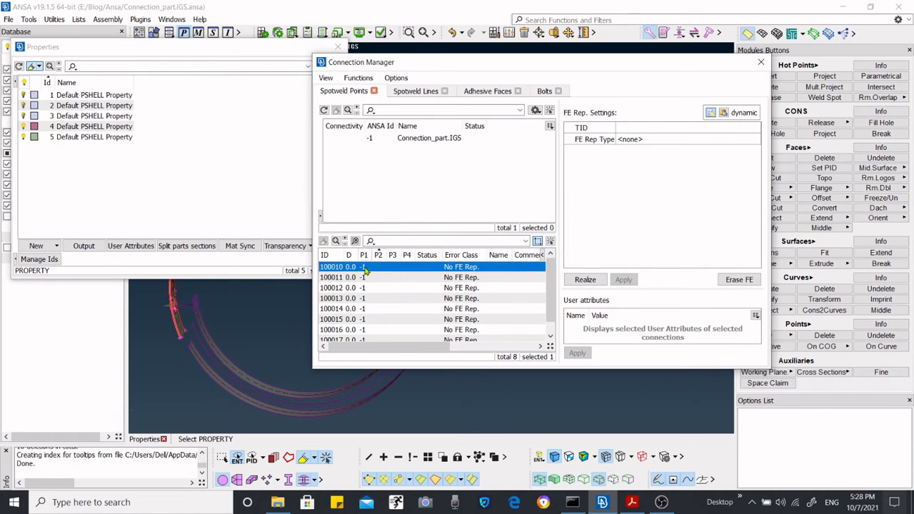
click(365, 278)
click(365, 288)
click(366, 299)
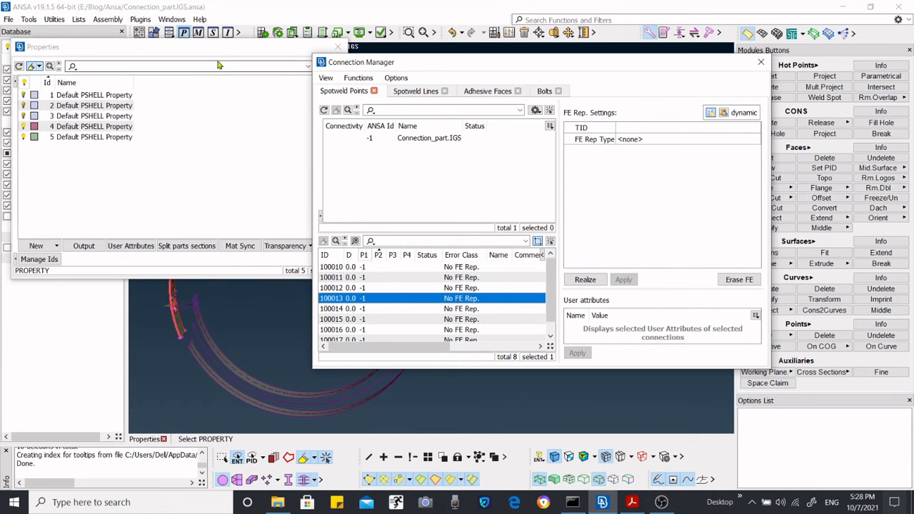
click(338, 47)
click(338, 46)
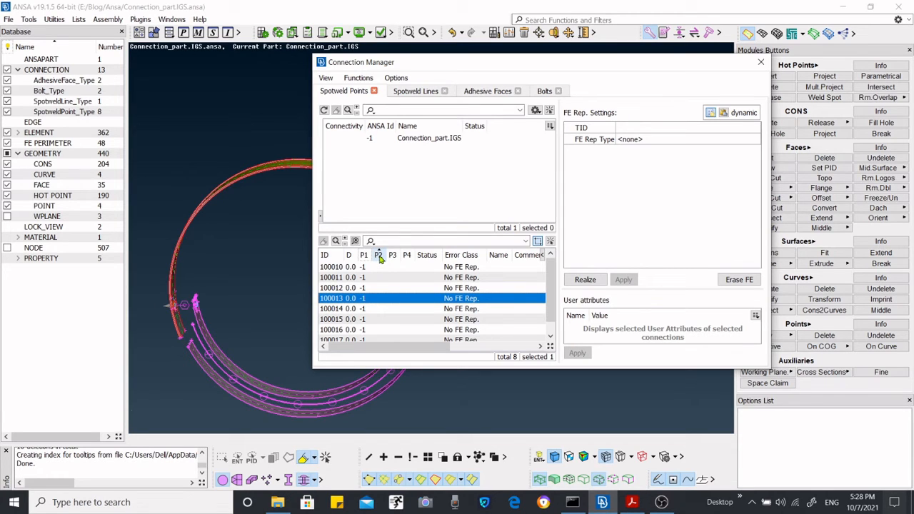
Set the P2 connectivity of spotweld point 100014 to #3 by picking the outer lower strip's shell property in the model
click(379, 267)
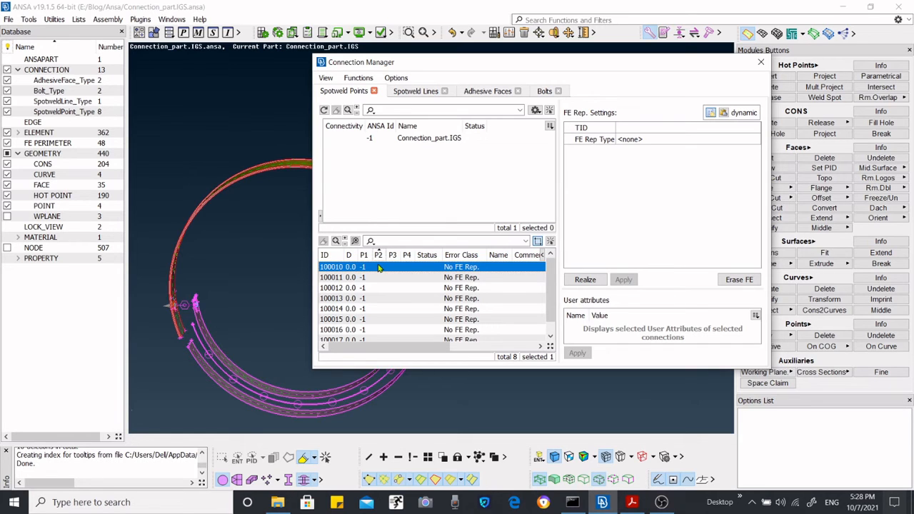
right_click(378, 265)
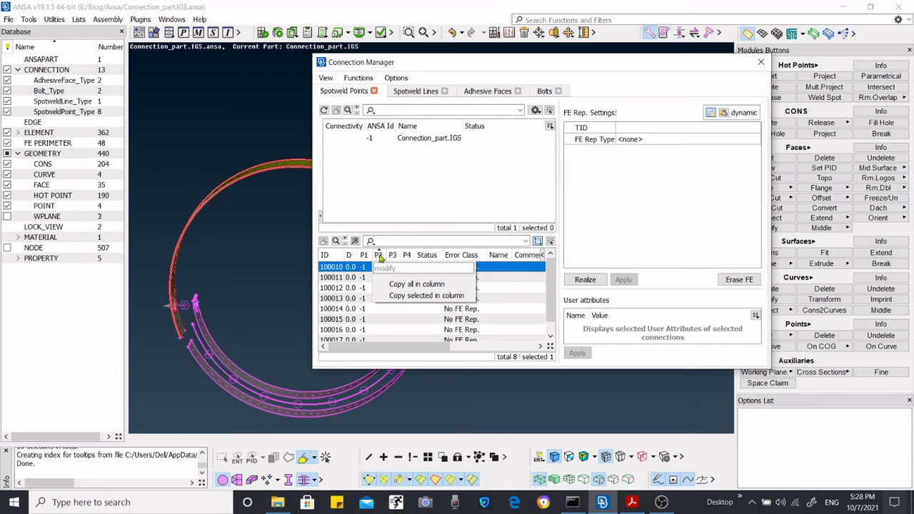
click(380, 313)
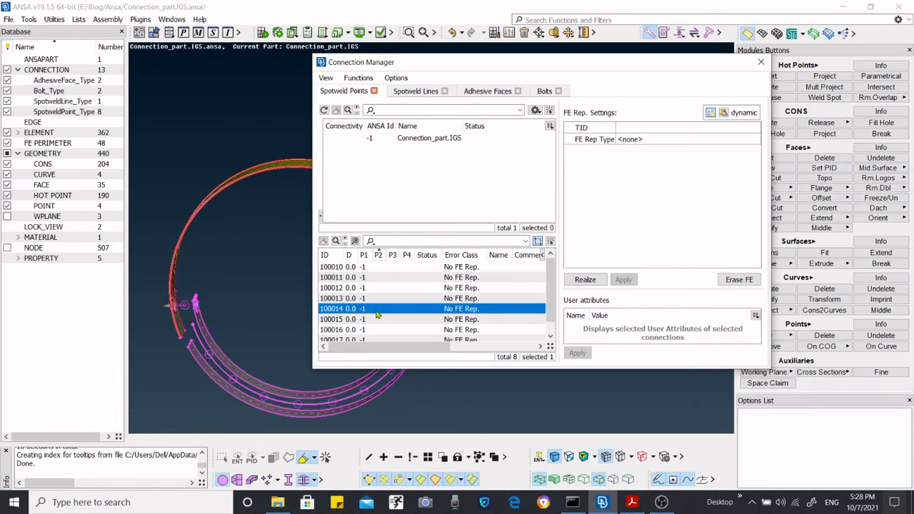
right_click(380, 259)
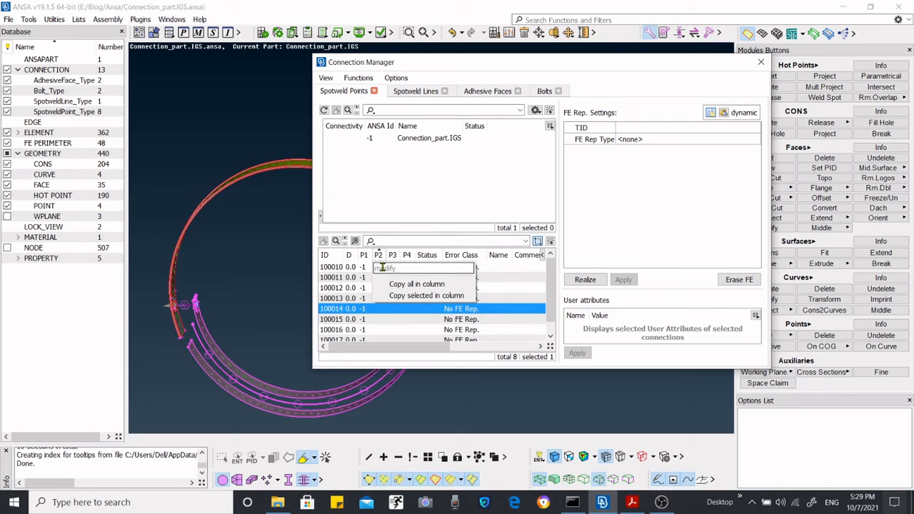
double_click(382, 268)
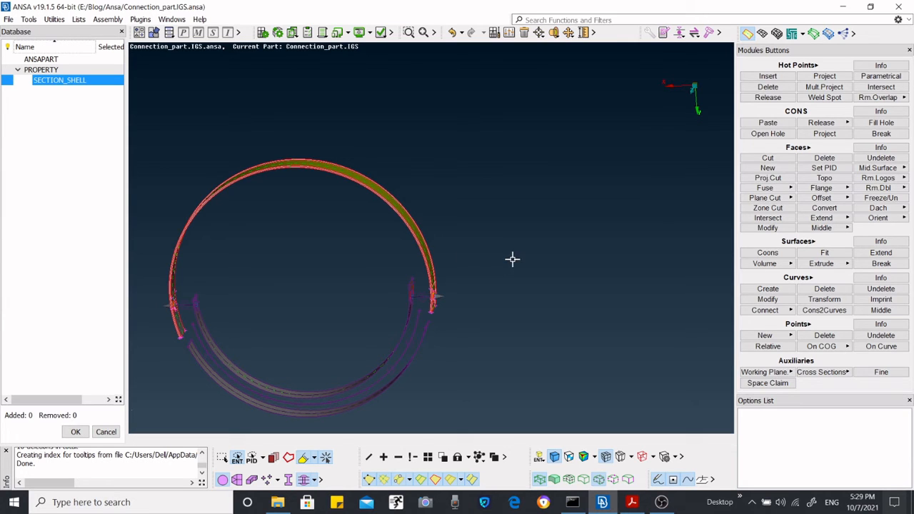
scroll(577, 240, down, 5)
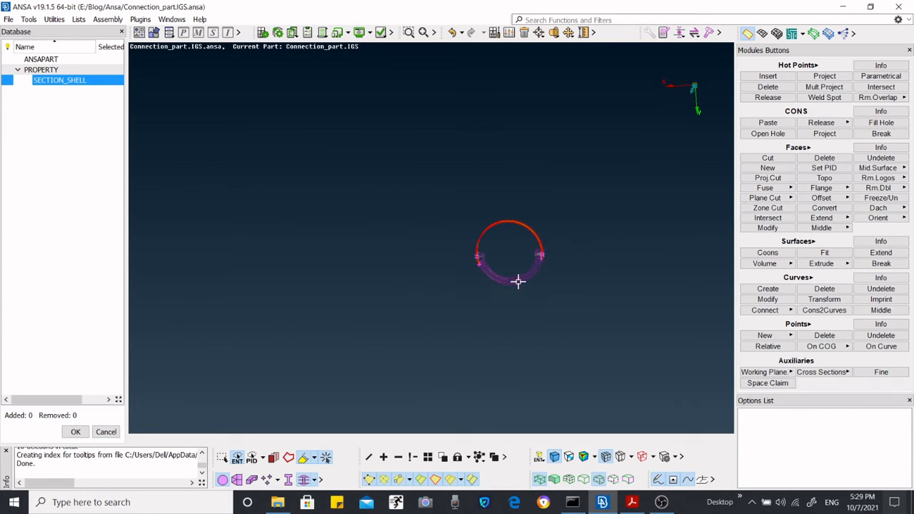
scroll(519, 280, up, 7)
scroll(510, 296, down, 3)
scroll(489, 310, up, 4)
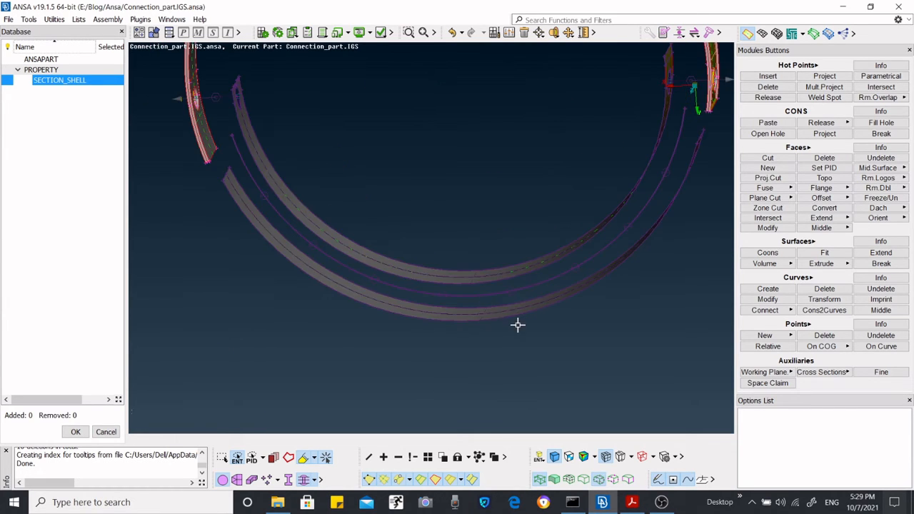
scroll(519, 326, down, 4)
ctrl+drag(521, 330, 543, 329)
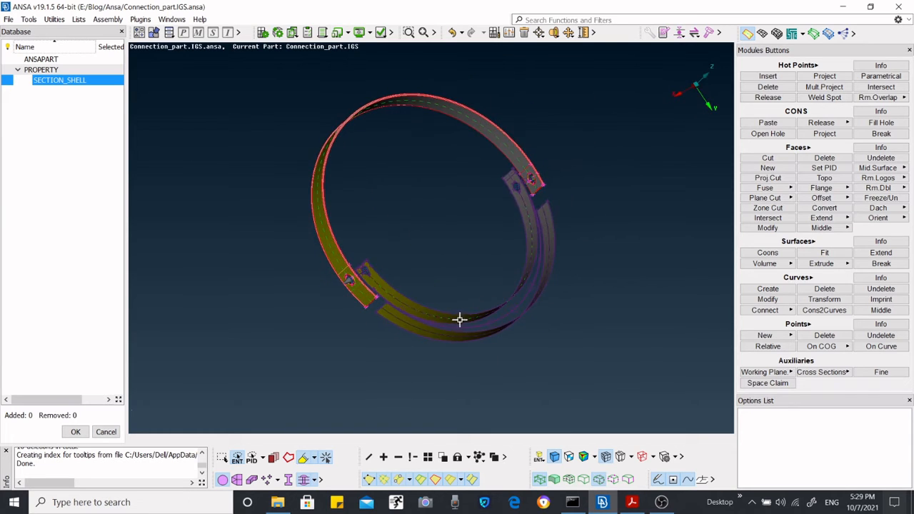
scroll(459, 317, up, 5)
scroll(484, 290, down, 3)
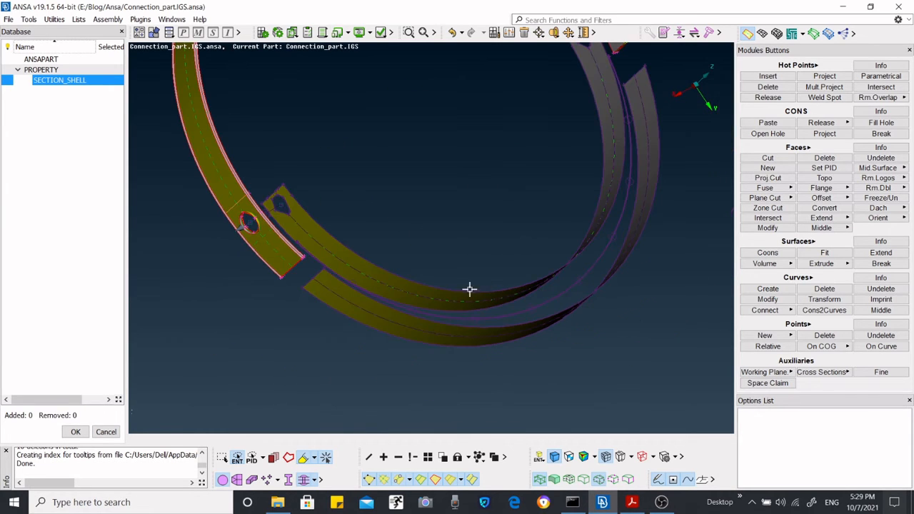
click(413, 325)
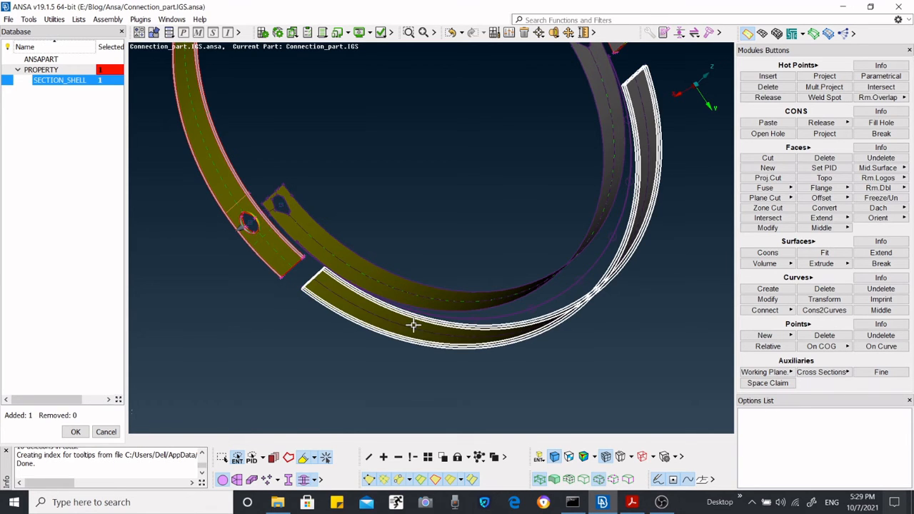
middle_click(415, 321)
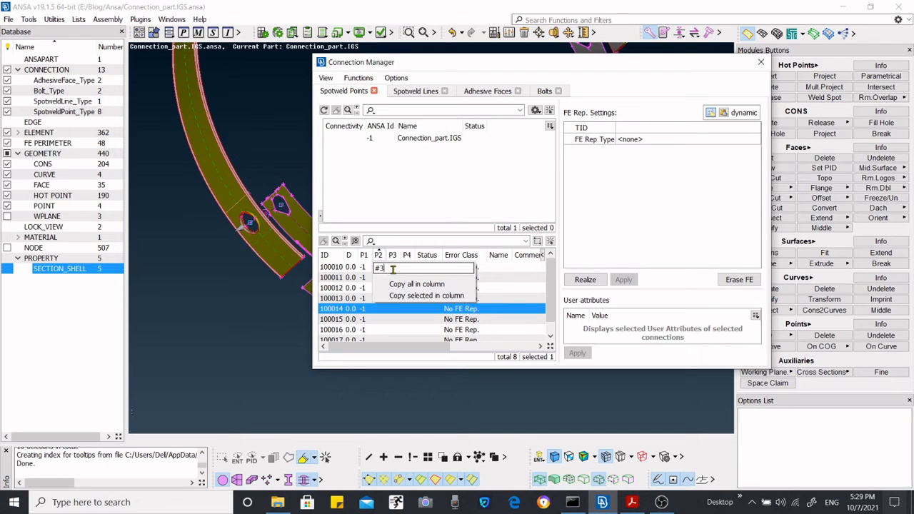
key(Return)
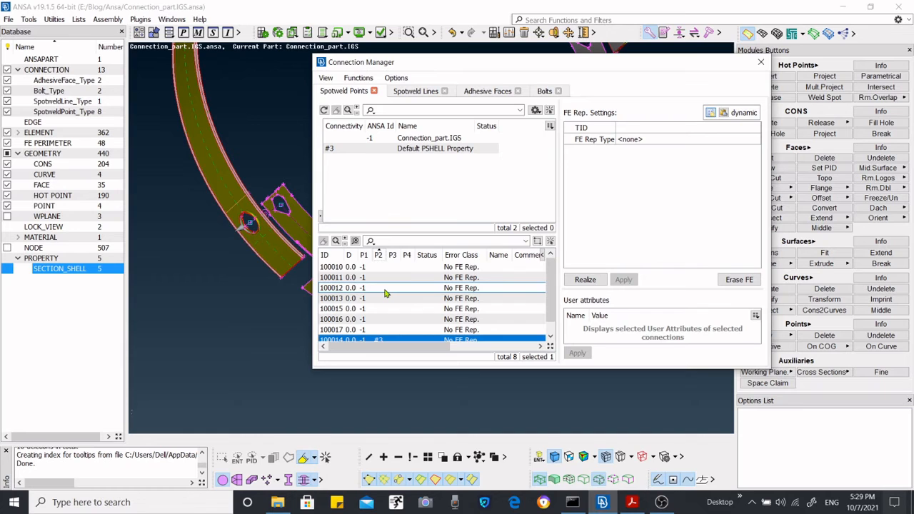
Select all the spotweld points and set their P2 connectivity to #3 by picking the outer lower strip
key(ctrl+a)
right_click(380, 256)
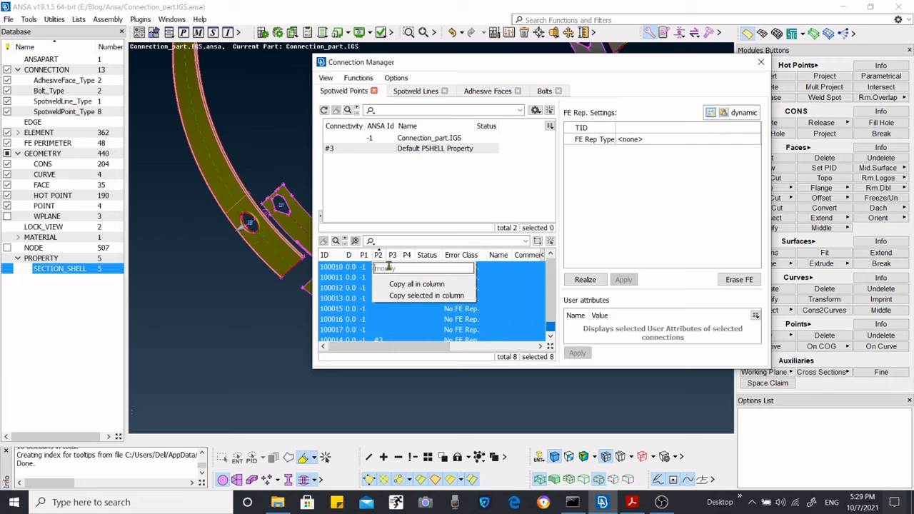
double_click(388, 266)
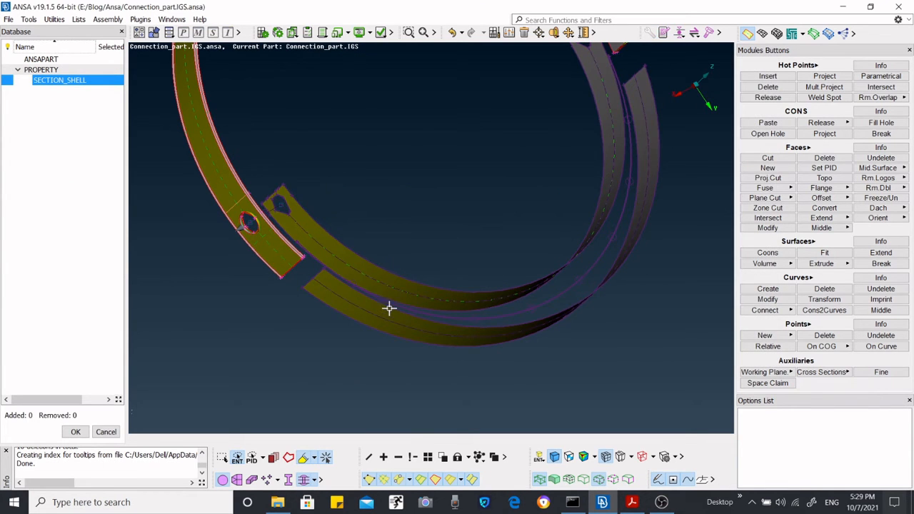
click(387, 314)
middle_click(420, 329)
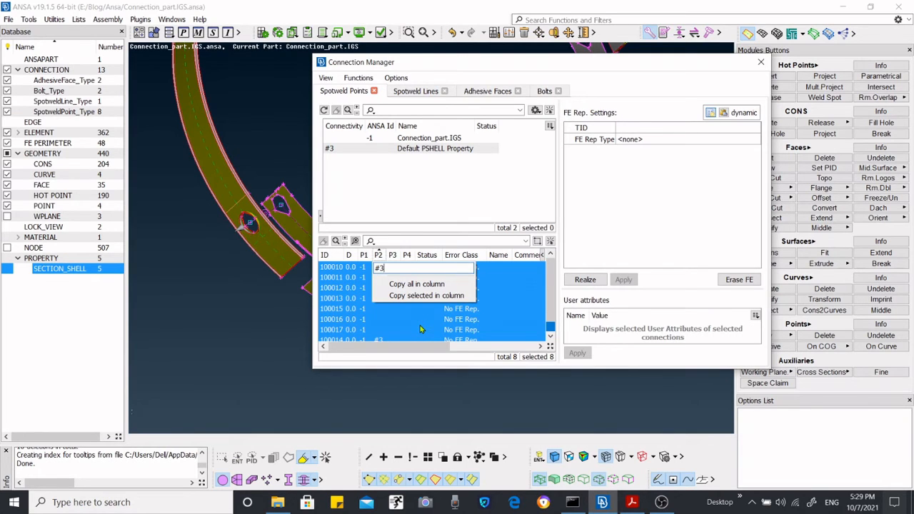
key(Return)
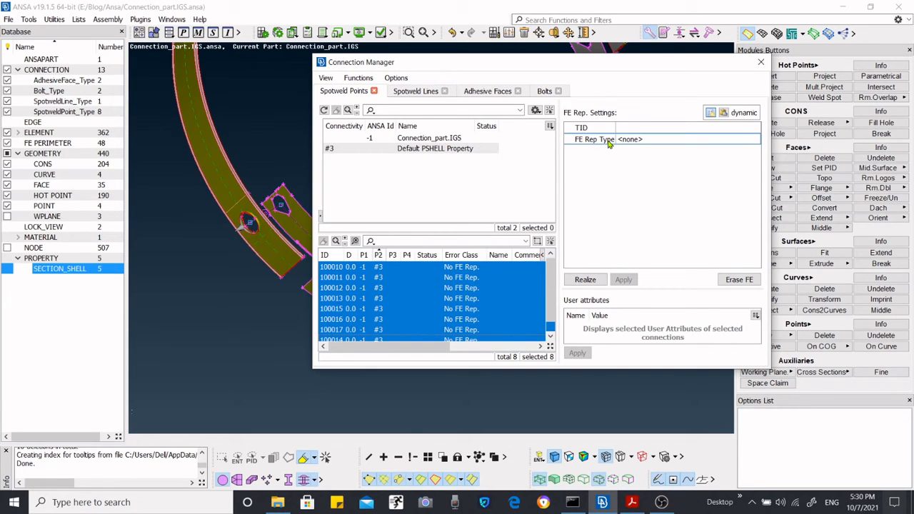
Set the FE representation of all the spotweld points to RBE3-HEXA-RBE3, leave Search Dist blank, and apply the settings
click(648, 140)
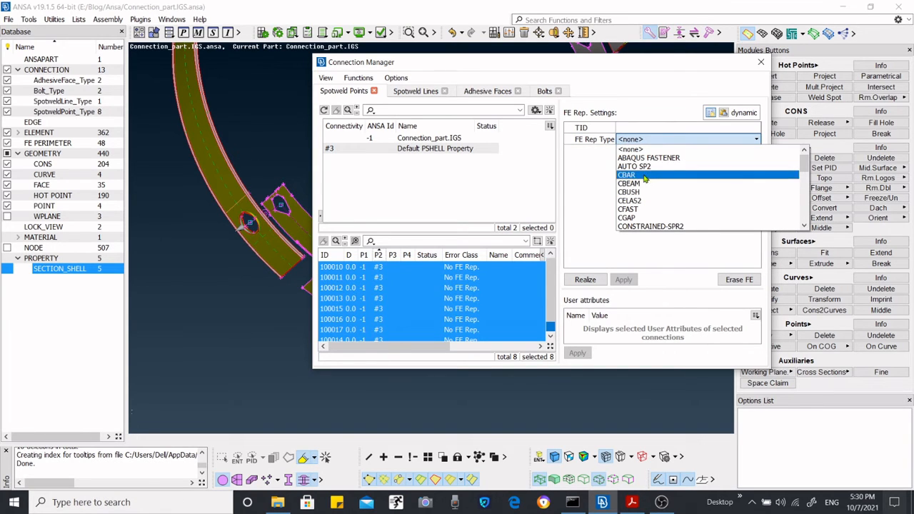
scroll(647, 184, down, 6)
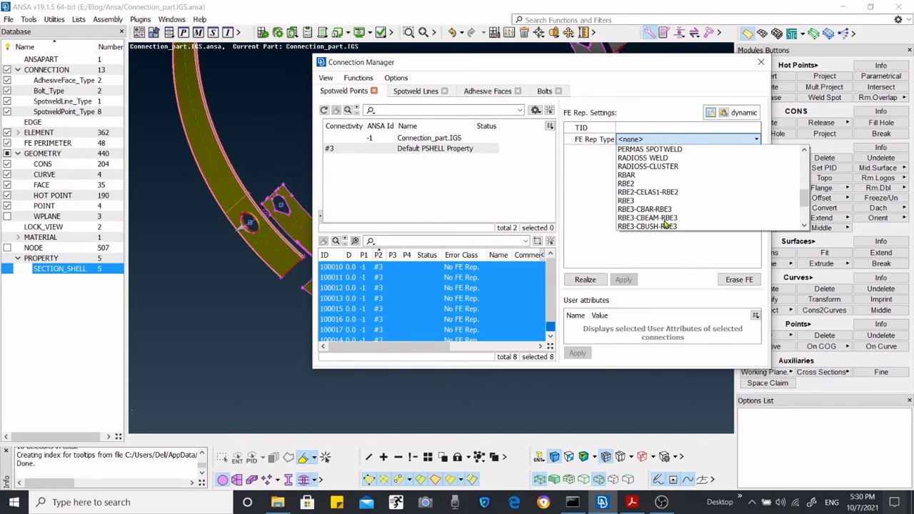
scroll(662, 218, down, 5)
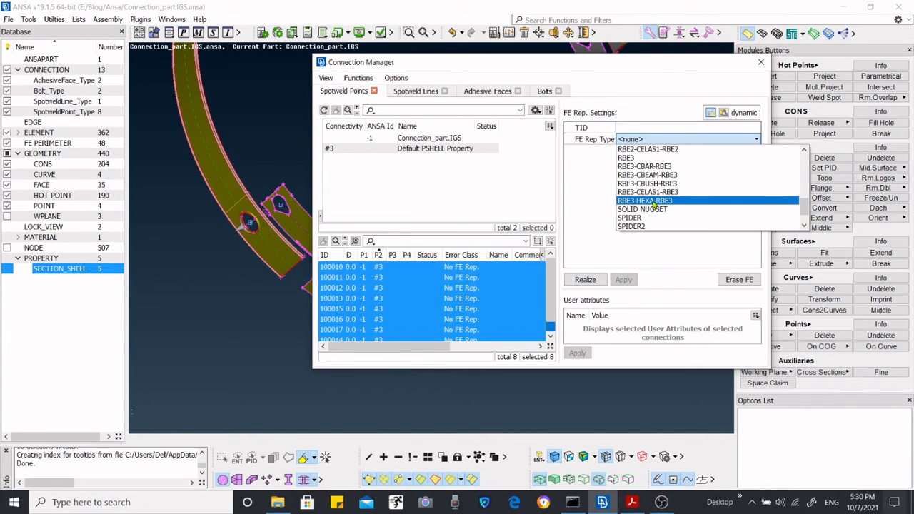
click(654, 203)
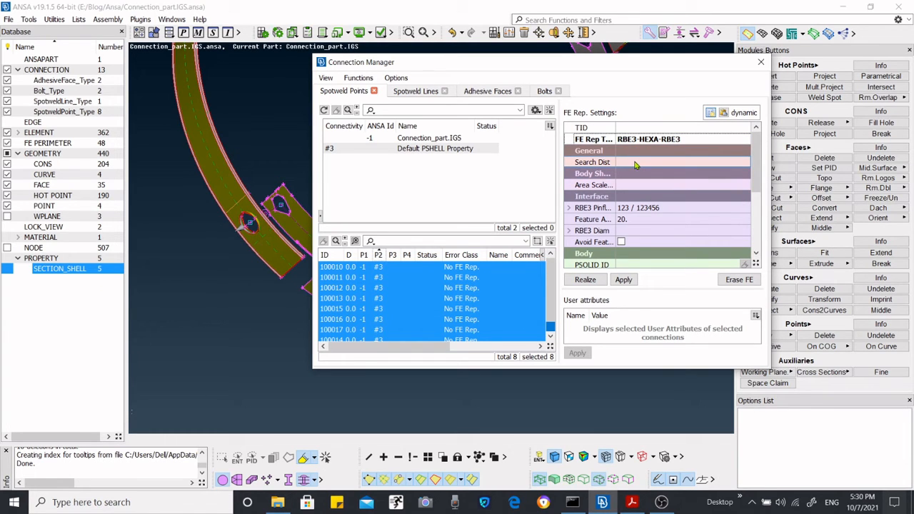
mouse_move(631, 165)
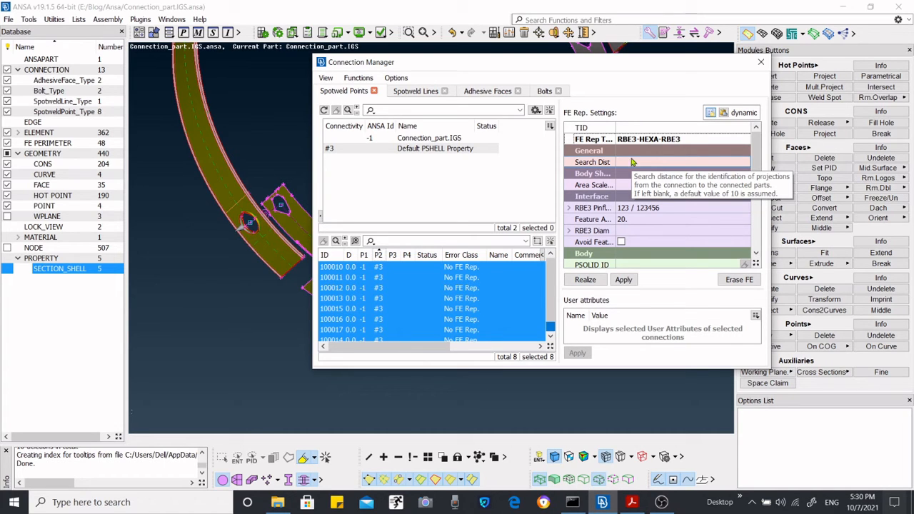
scroll(629, 198, down, 3)
scroll(629, 198, down, 3)
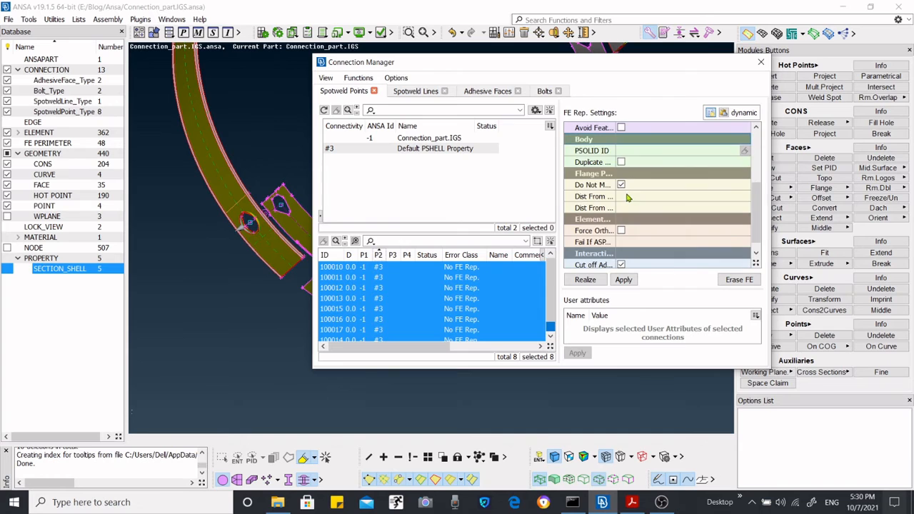
scroll(620, 179, down, 1)
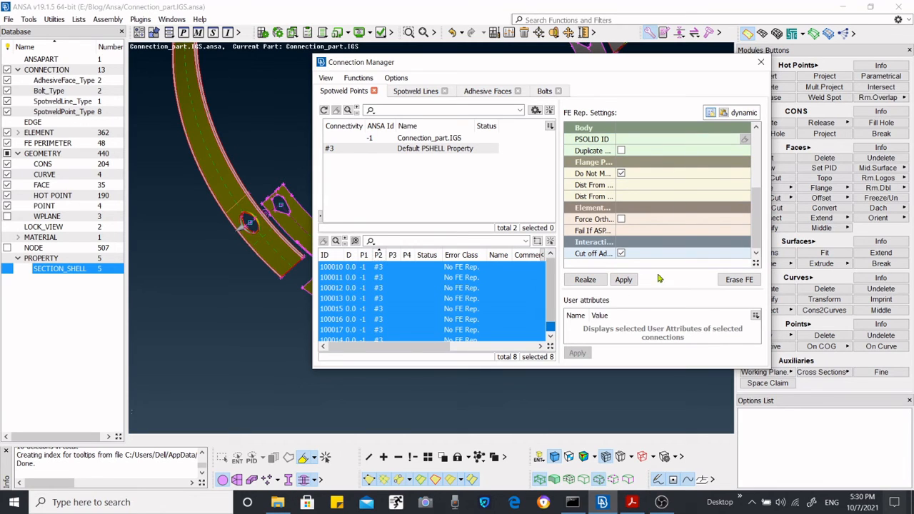
click(630, 283)
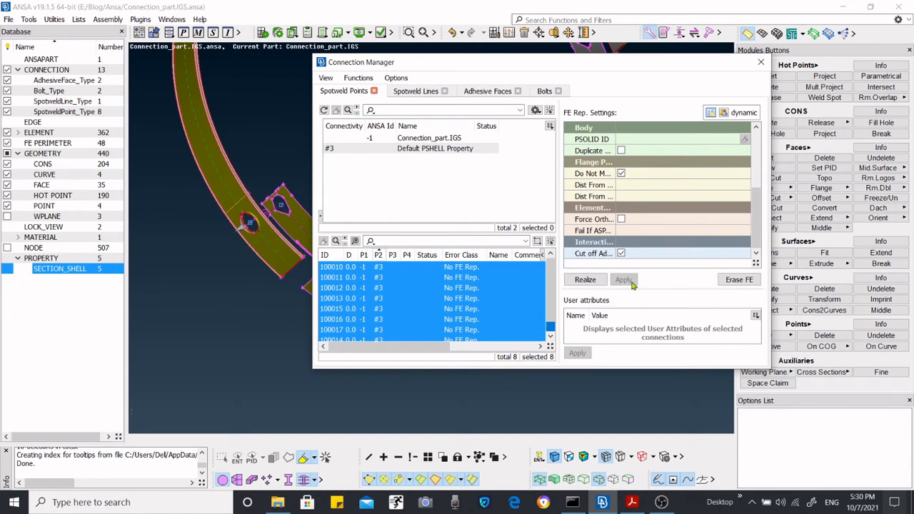
Realize the selected spotweld points and review the RBE3-HEXA-RBE3 settings of point 100012
ctrl+drag(232, 327, 249, 299)
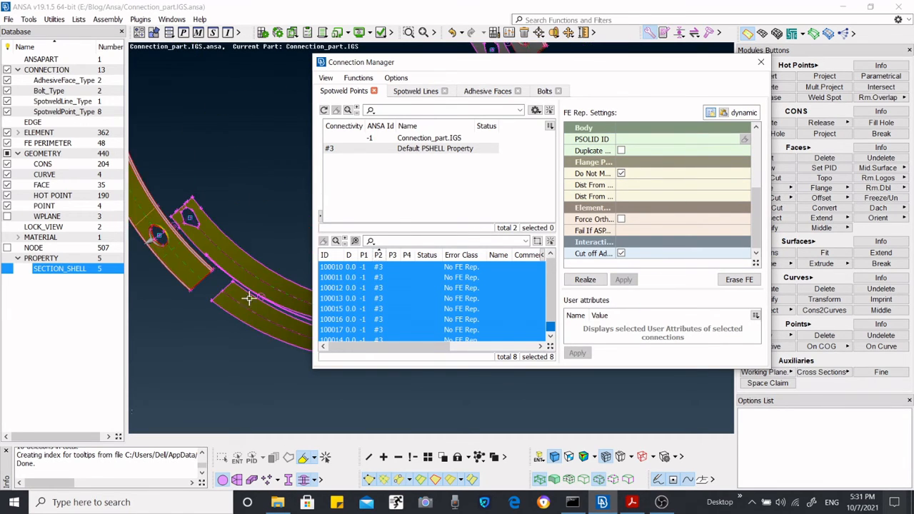
scroll(295, 268, down, 3)
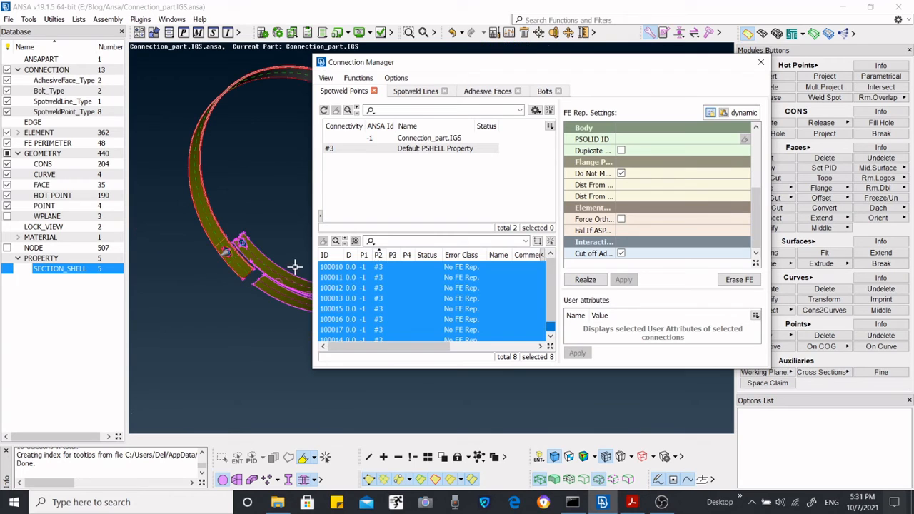
click(597, 280)
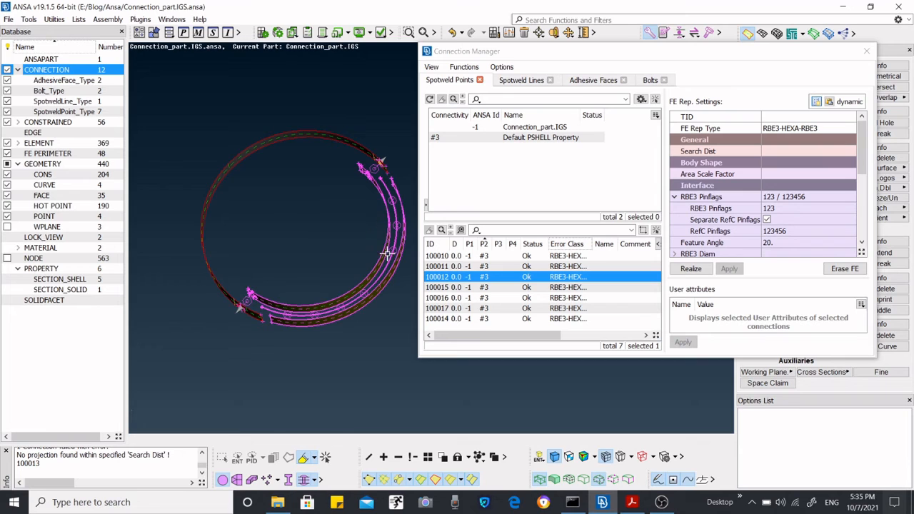
ctrl+middle_drag(387, 254, 382, 229)
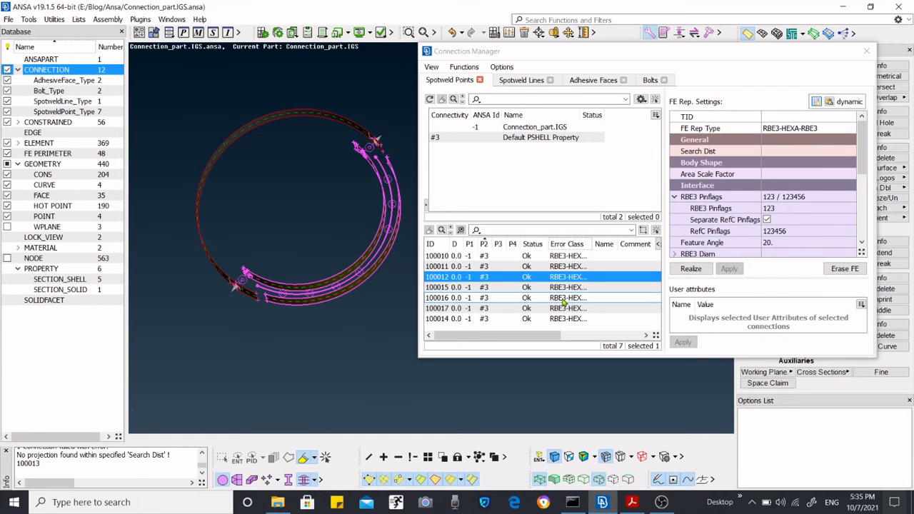
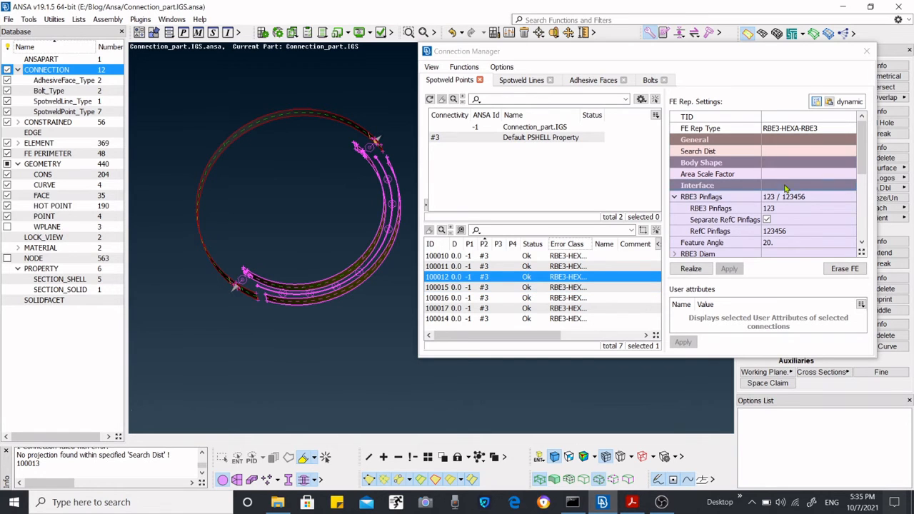
scroll(748, 213, down, 5)
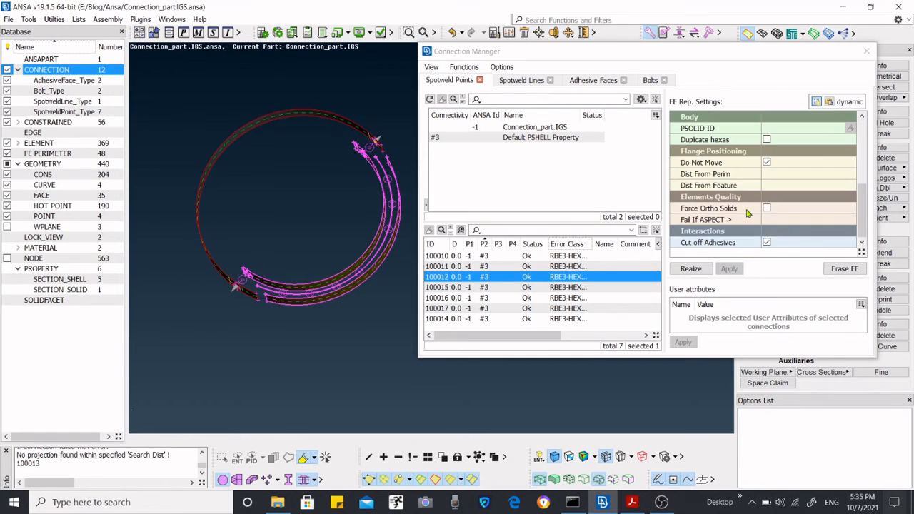
scroll(748, 212, up, 3)
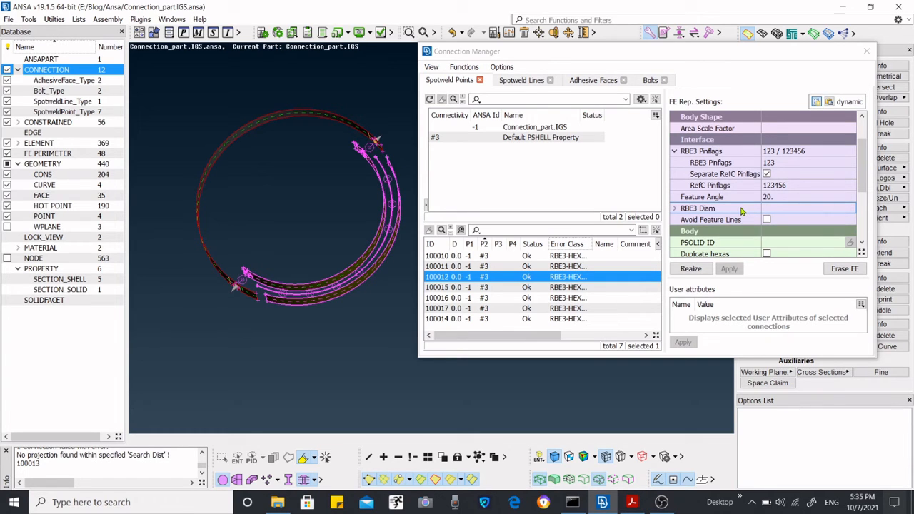
scroll(738, 210, up, 2)
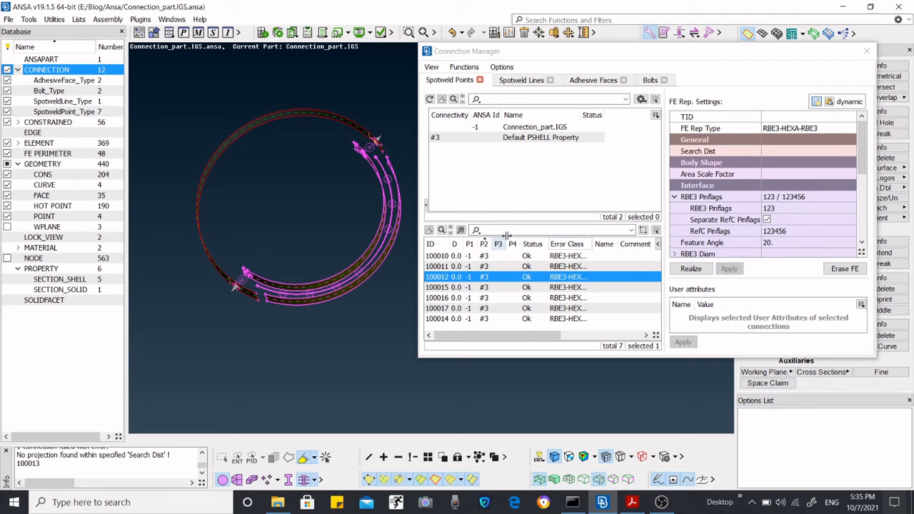
Set the P2 connectivity of spotweld line 100018 to #3 by picking the outer lower strip's shell property in the model
click(500, 80)
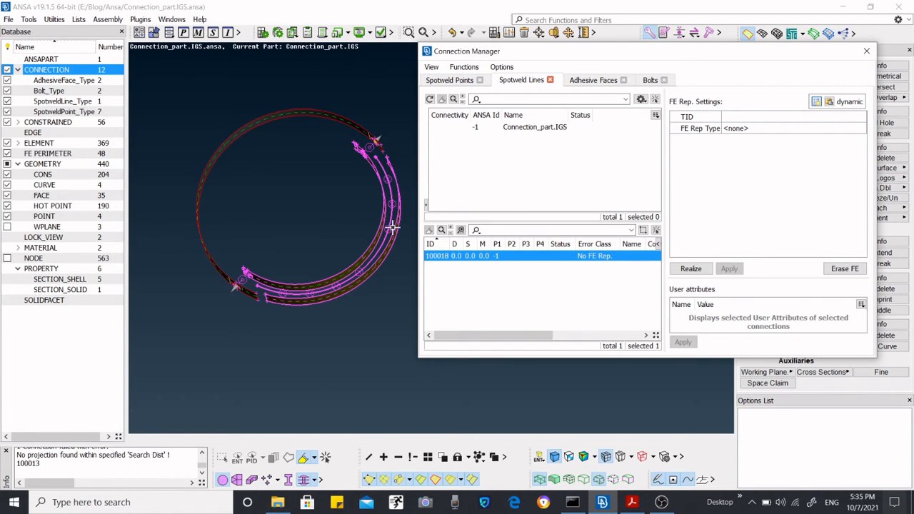
scroll(392, 227, up, 2)
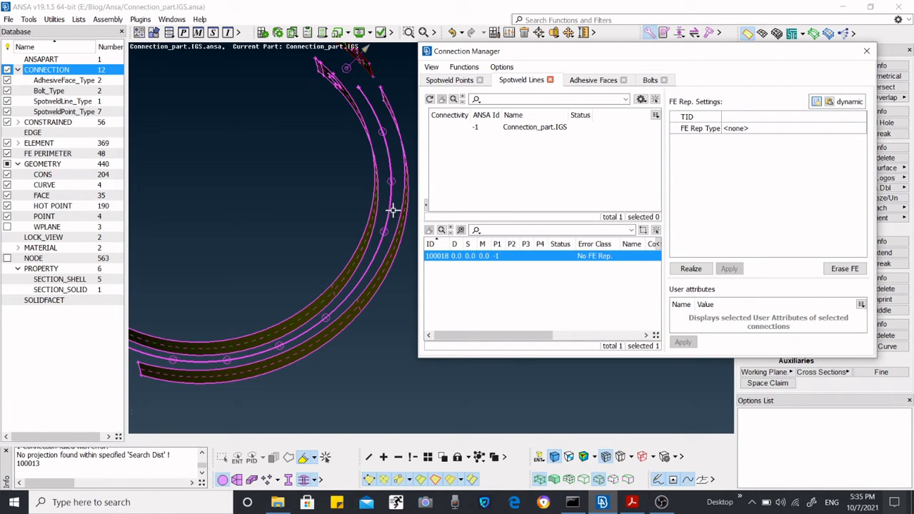
scroll(329, 216, down, 3)
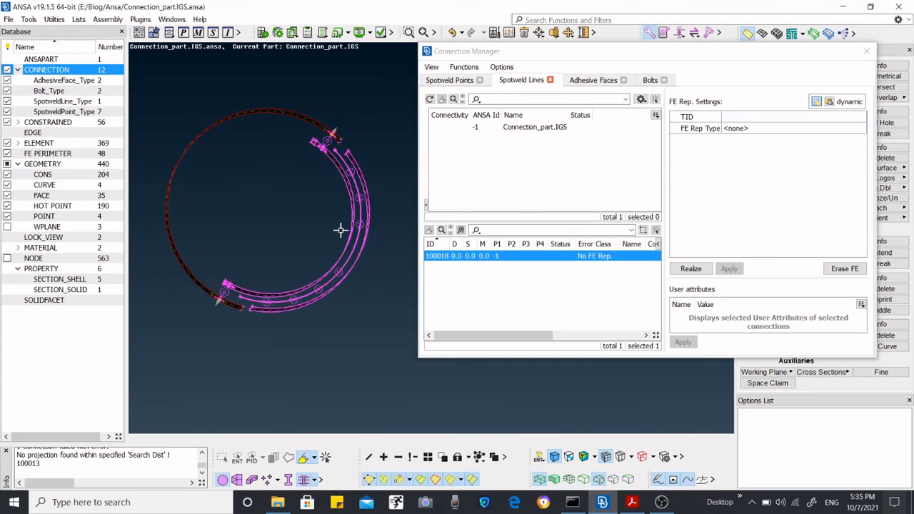
mouse_move(341, 230)
ctrl+mouse_down()
mouse_move(332, 233)
mouse_move(340, 223)
ctrl+mouse_up()
scroll(335, 158, up, 3)
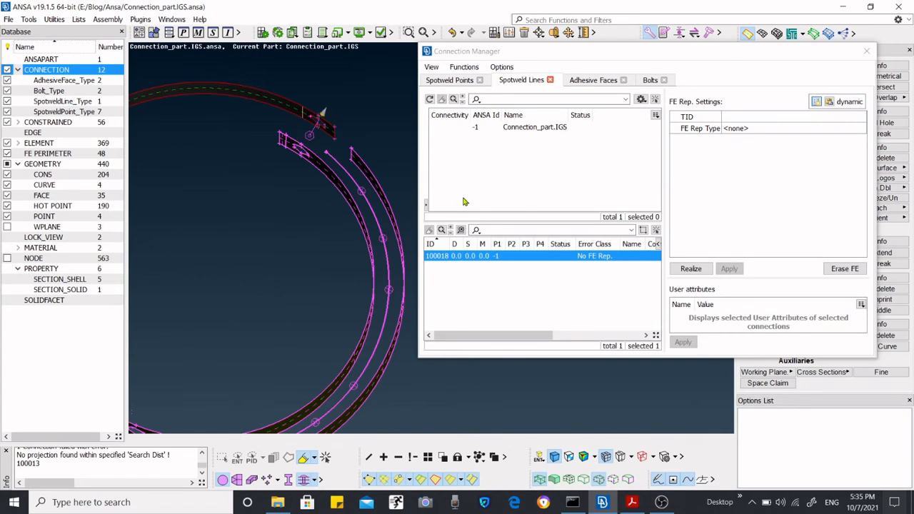
click(512, 245)
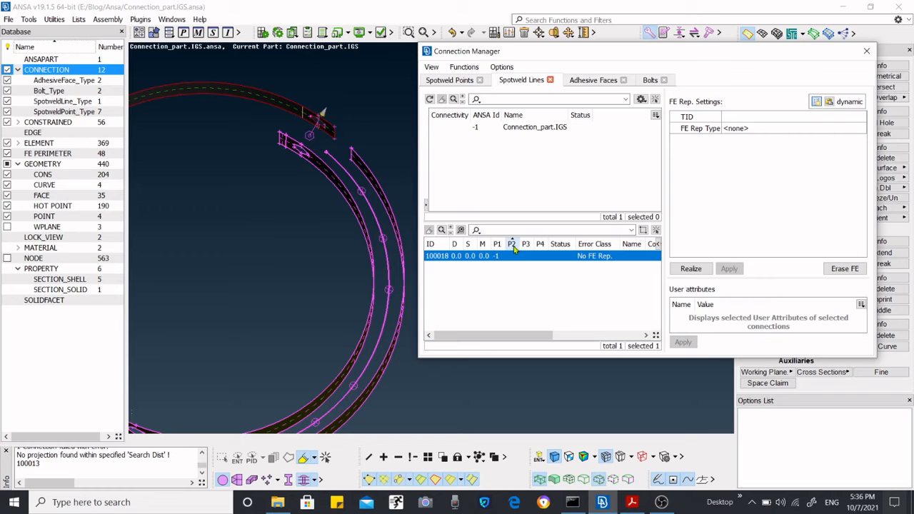
double_click(514, 256)
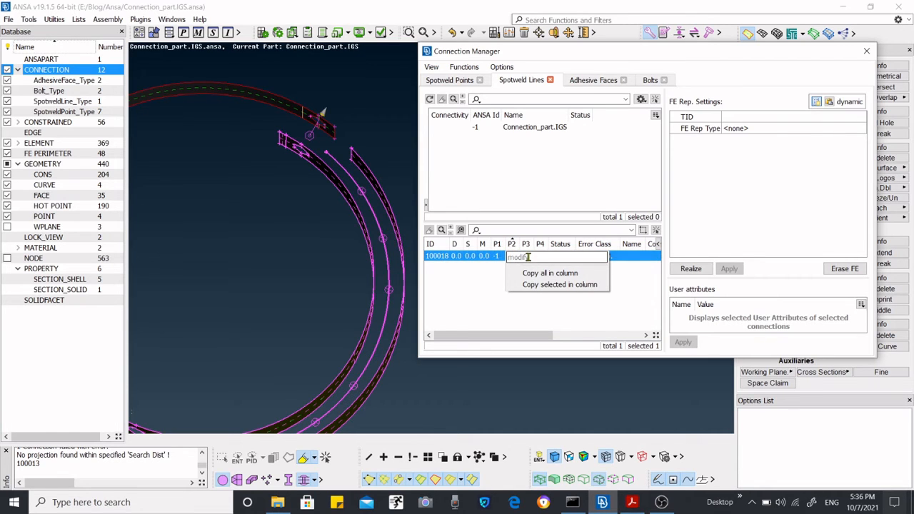
key(XF86AudioMute)
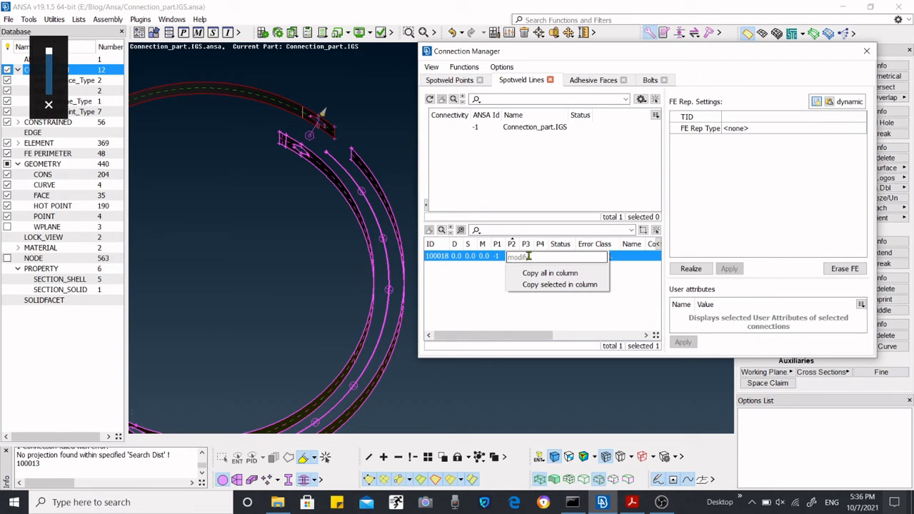
key(F1)
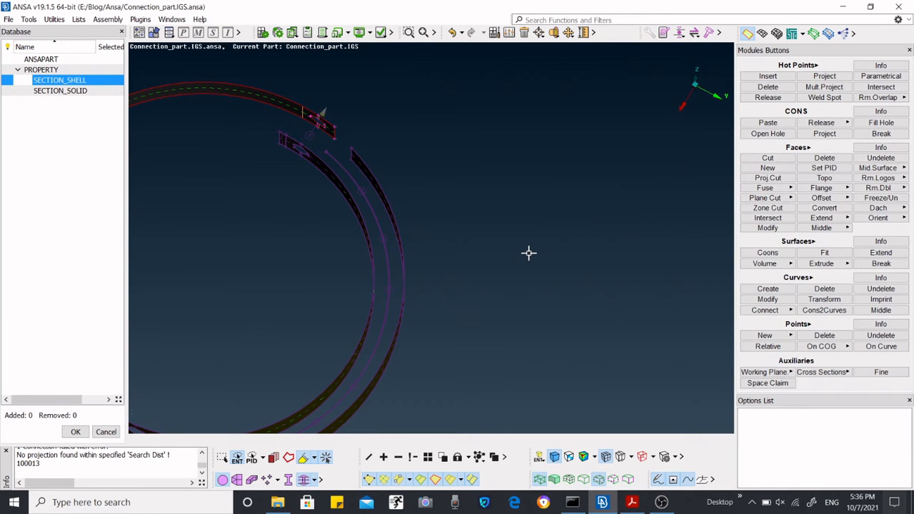
click(392, 207)
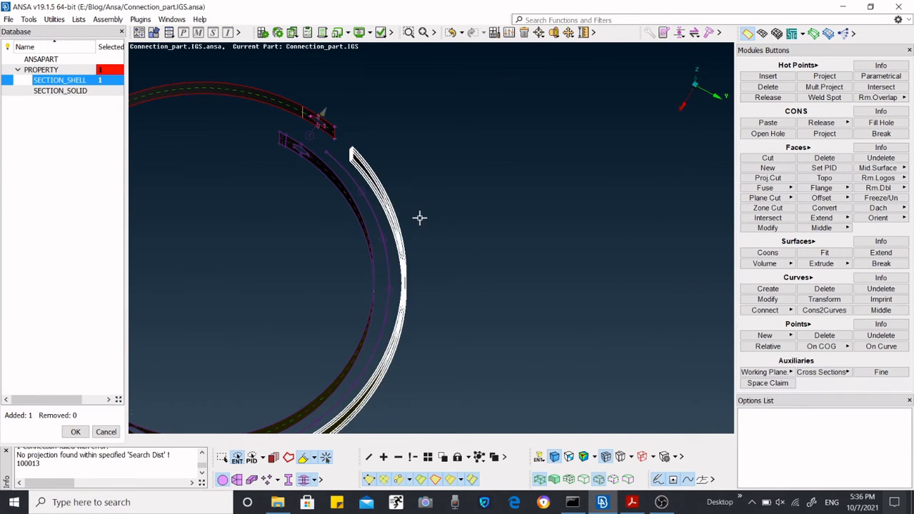
middle_click(422, 207)
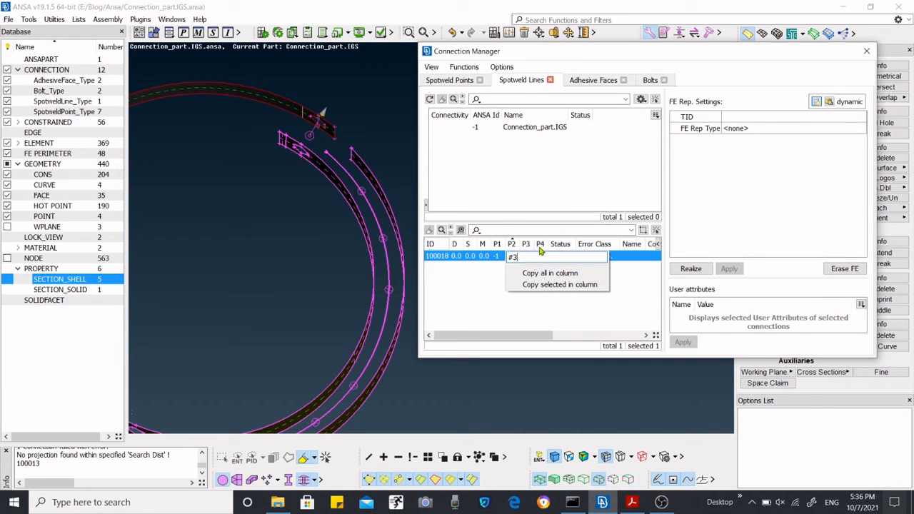
key(Return)
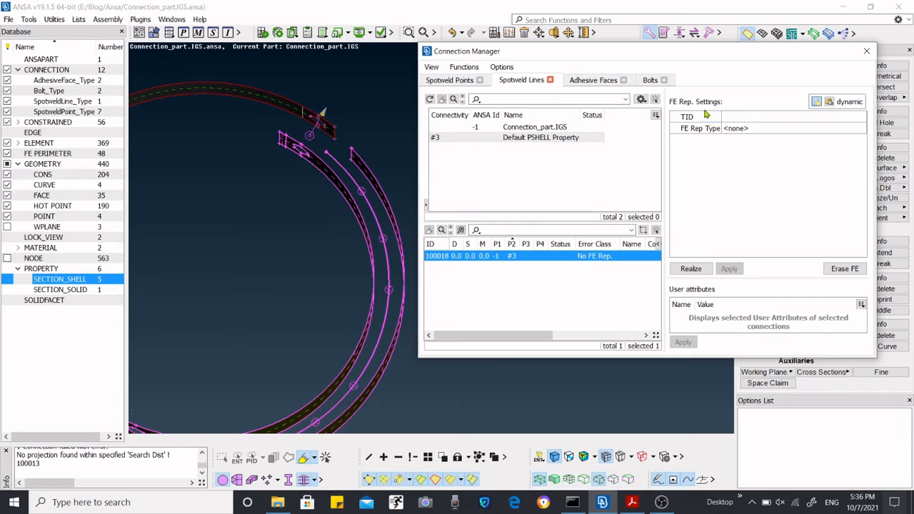
Set the FE representation of spotweld line 100018 to RBE2, apply the settings and try to realize the line
click(751, 130)
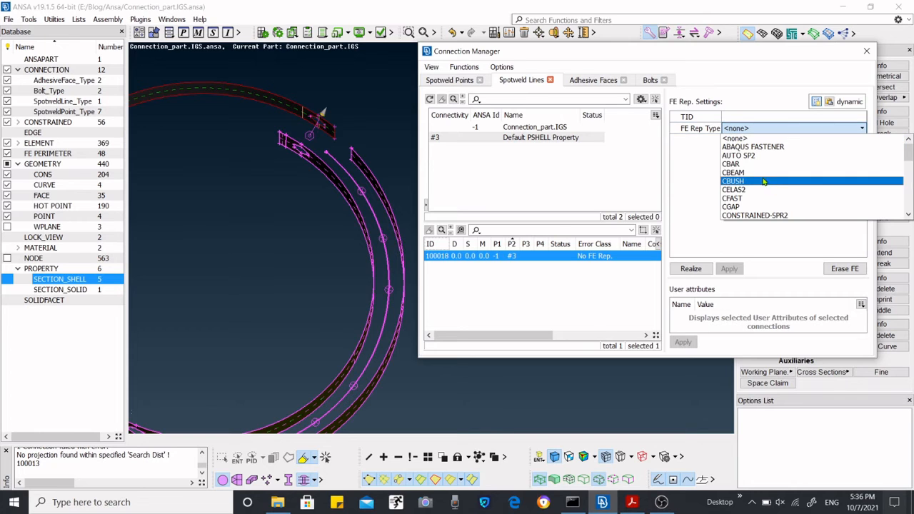
scroll(763, 179, down, 3)
scroll(763, 180, down, 3)
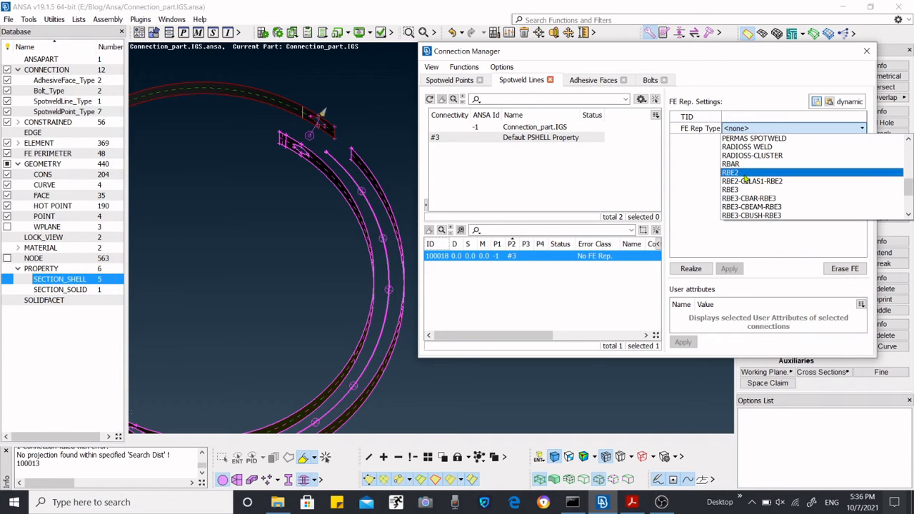
click(743, 175)
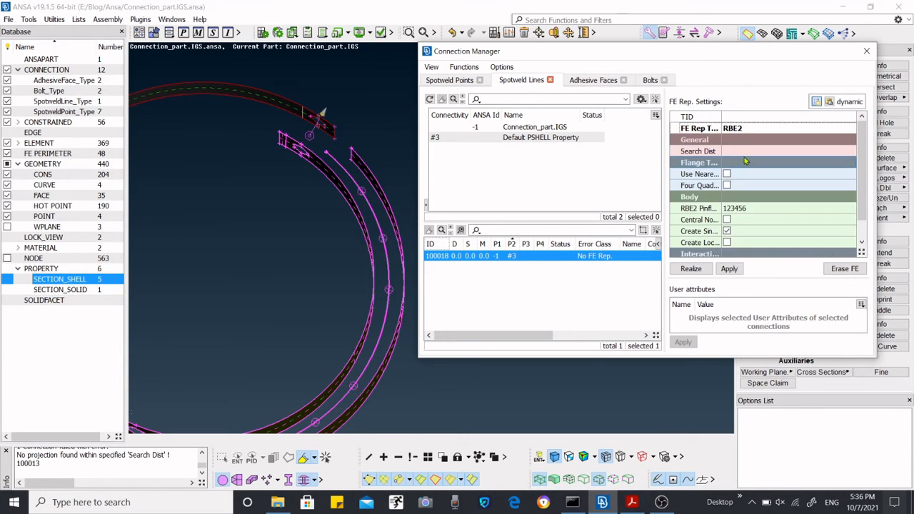
scroll(723, 220, down, 1)
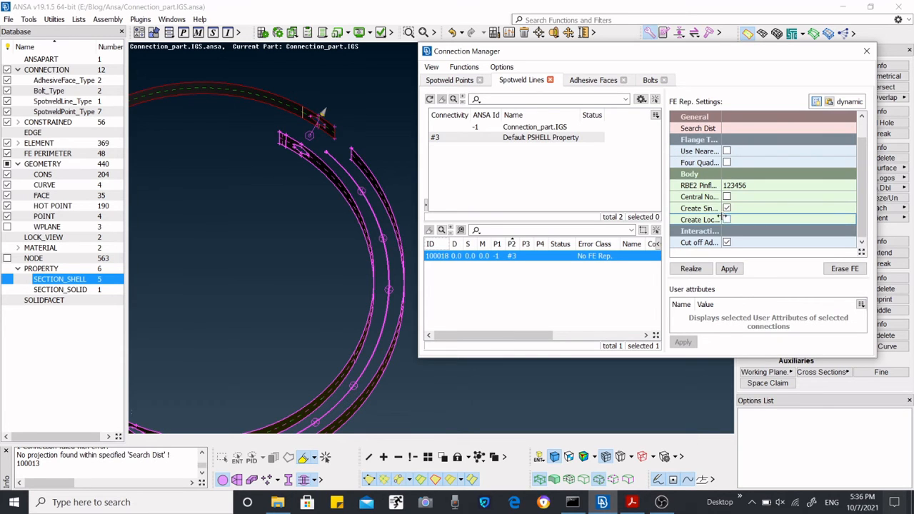
scroll(723, 219, up, 1)
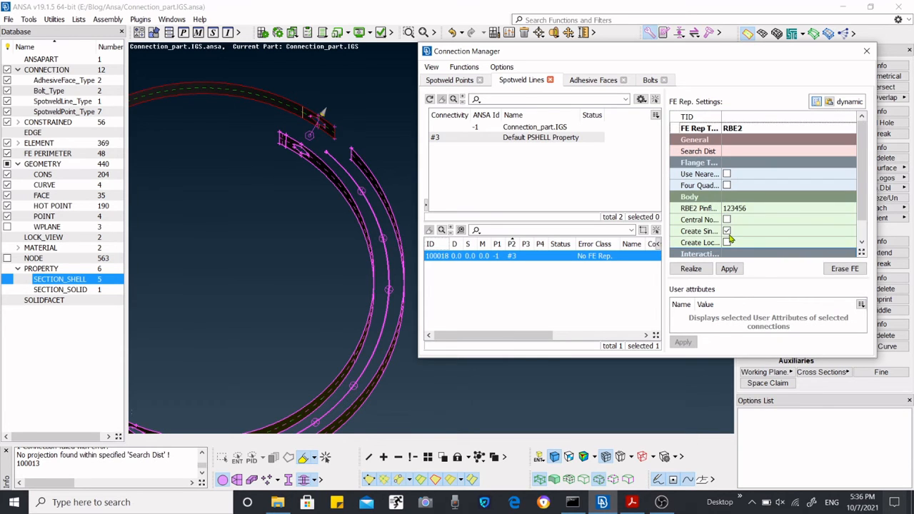
click(729, 269)
click(691, 270)
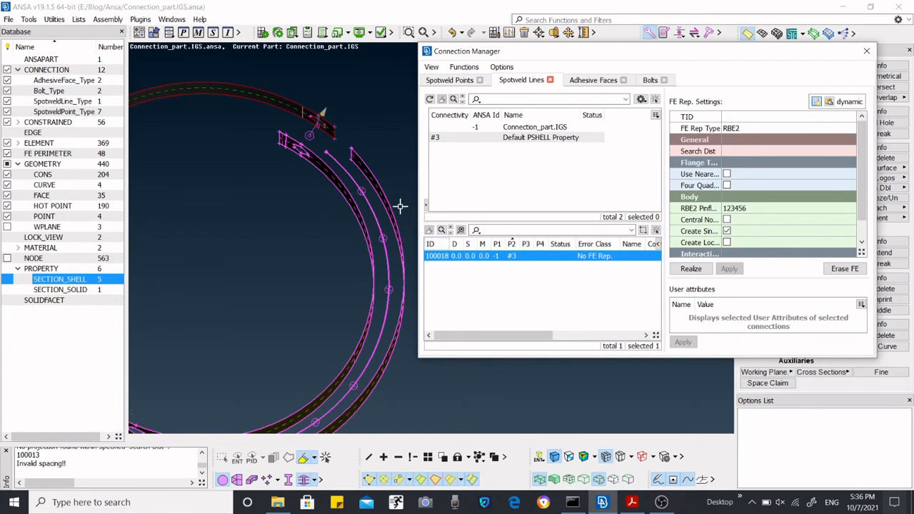
Examine the spotweld line's course between the inner and outer lower strips from several viewpoints
scroll(395, 170, down, 3)
scroll(395, 170, up, 6)
scroll(396, 170, down, 3)
scroll(379, 179, up, 1)
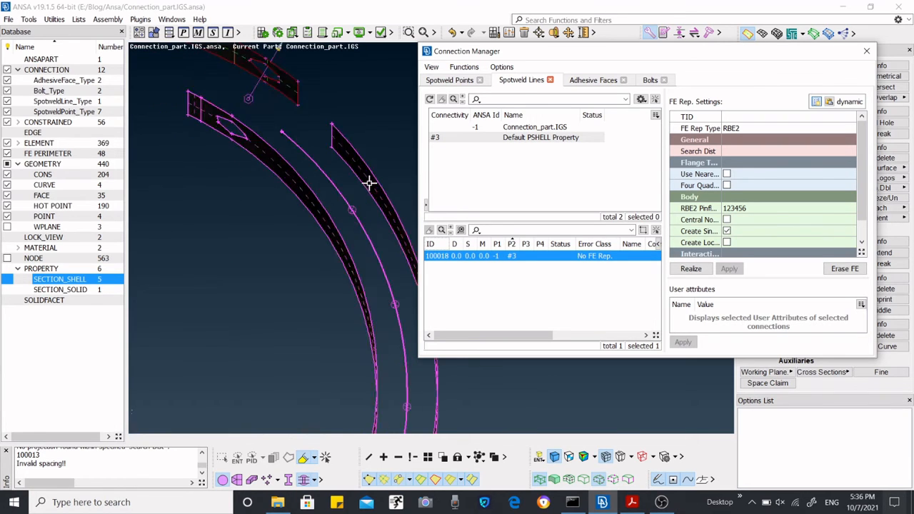
scroll(368, 183, down, 3)
scroll(335, 182, up, 3)
ctrl+drag(337, 239, 325, 207)
scroll(335, 209, down, 3)
scroll(340, 208, down, 3)
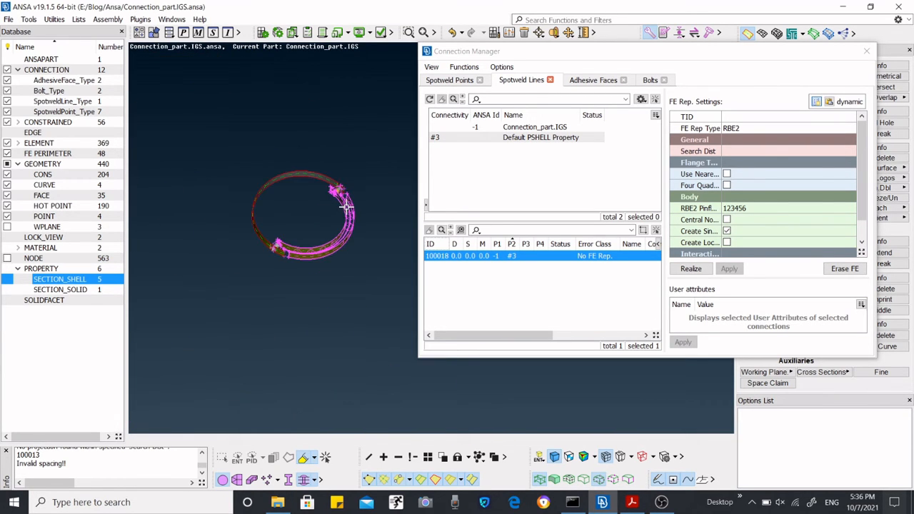
scroll(341, 208, up, 3)
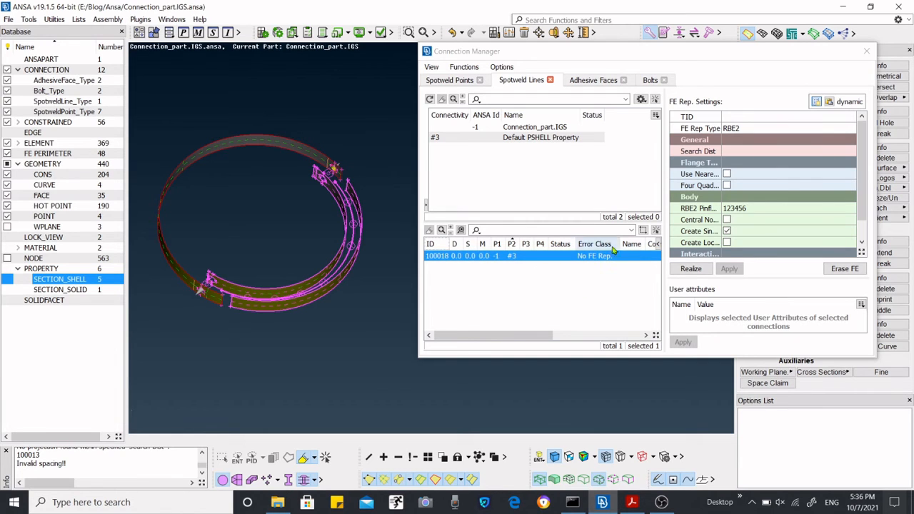
Try again to realize spotweld line 100018, both before and after turning off and applying its Cut off Adhesives option
click(694, 269)
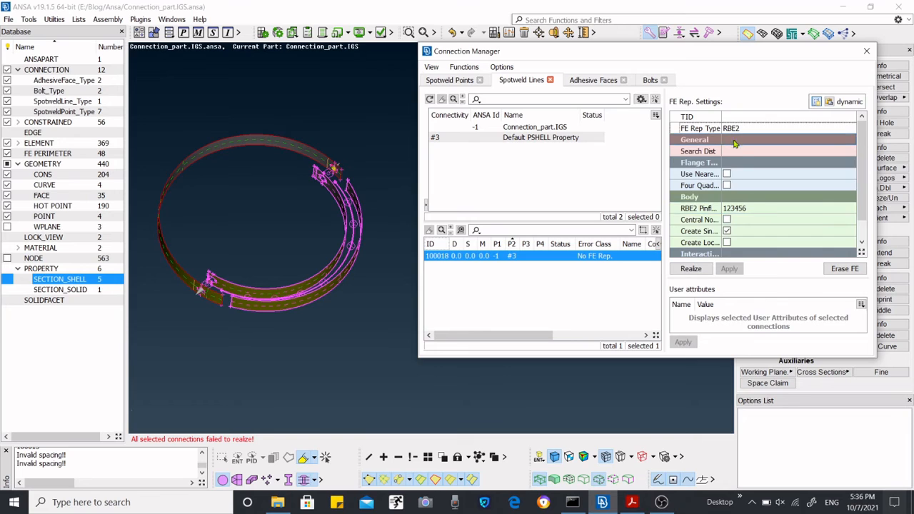
scroll(736, 143, down, 1)
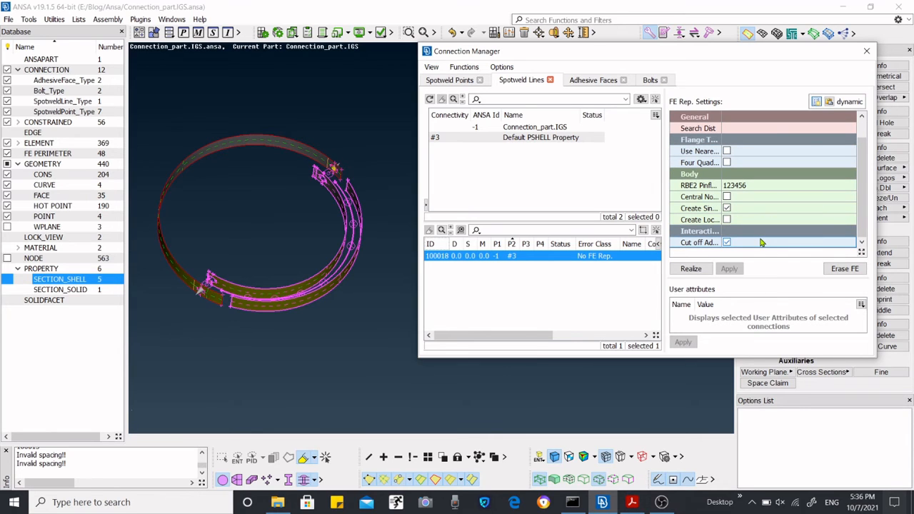
mouse_move(761, 242)
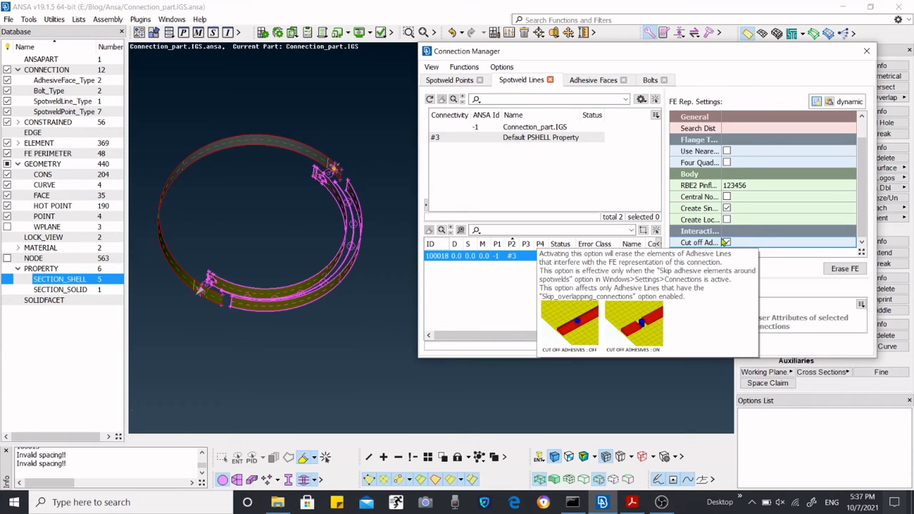
click(728, 242)
click(729, 270)
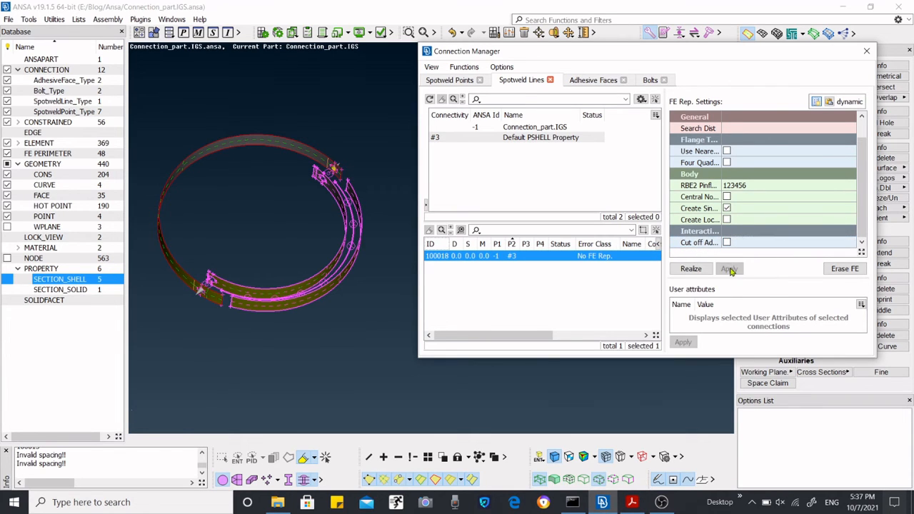
click(691, 269)
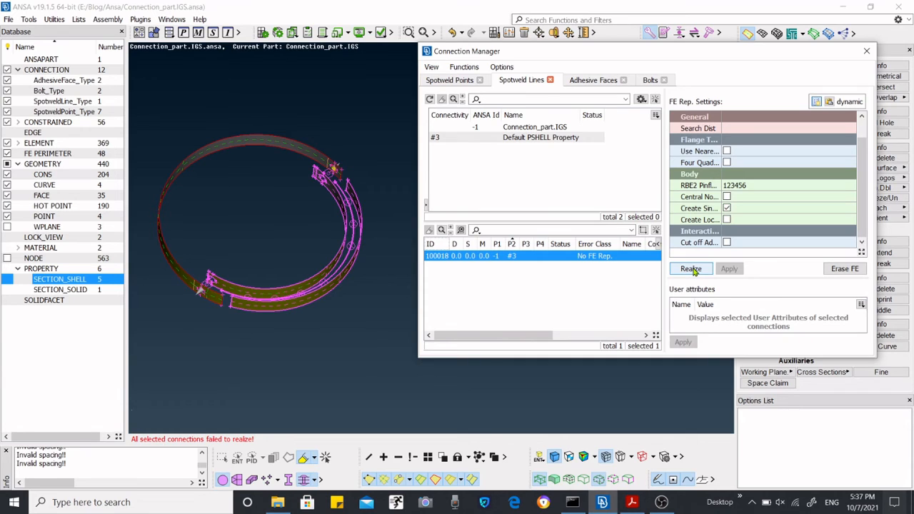
click(692, 269)
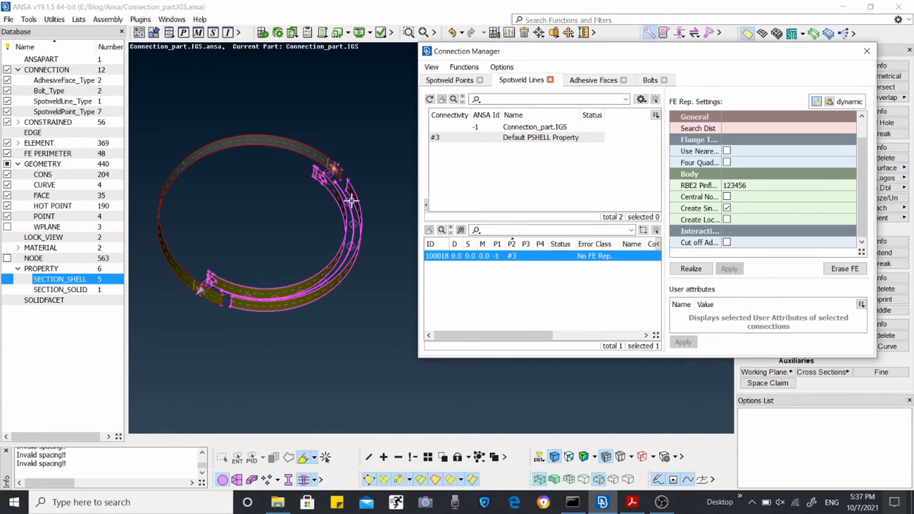
Inspect the placement of spotweld line 100018 and its end near the bolt holes relative to the two lower strips
scroll(350, 199, up, 5)
scroll(350, 198, up, 3)
scroll(357, 198, down, 3)
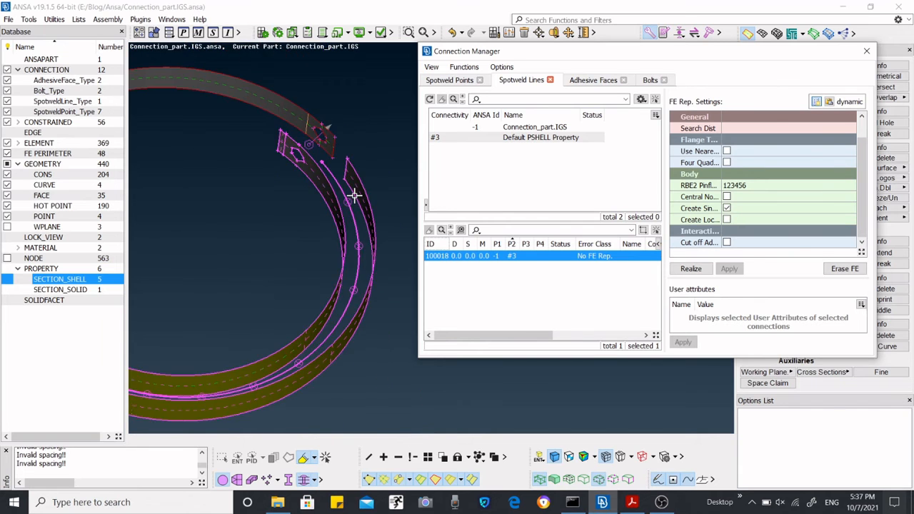
scroll(354, 192, up, 3)
scroll(353, 192, down, 3)
ctrl+drag(354, 192, 385, 228)
scroll(373, 217, up, 5)
scroll(385, 202, down, 3)
scroll(386, 230, up, 5)
scroll(388, 227, down, 3)
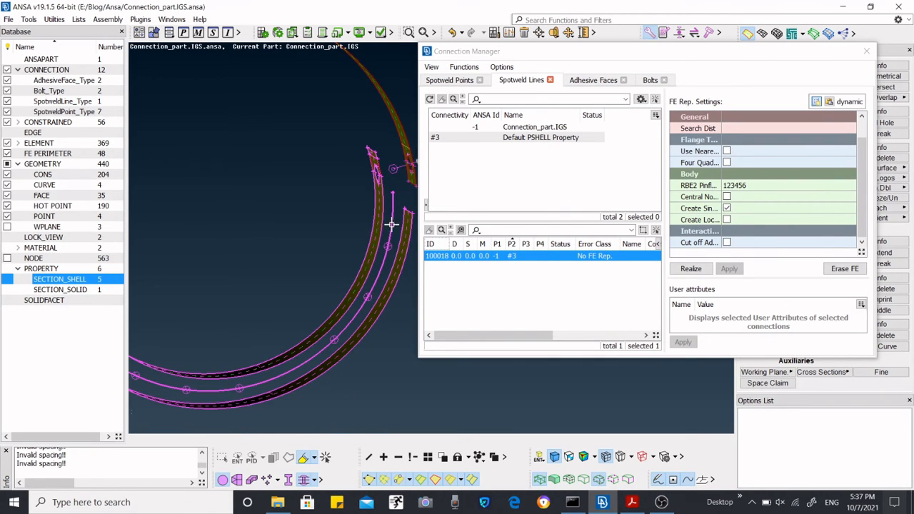
scroll(393, 224, down, 4)
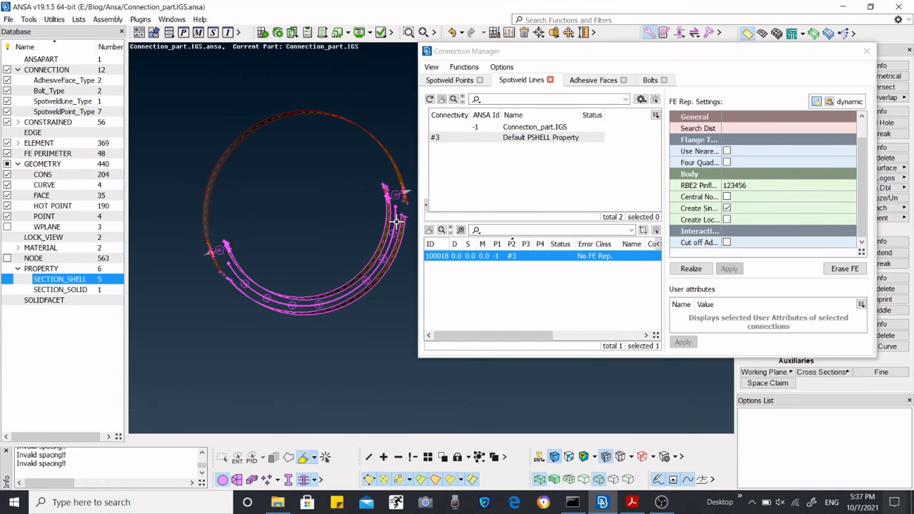
scroll(395, 223, up, 5)
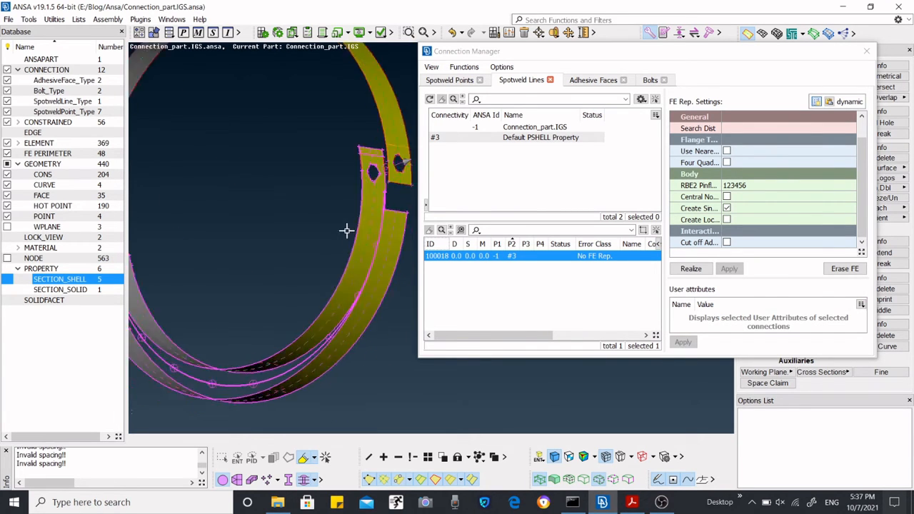
scroll(378, 236, up, 3)
scroll(384, 232, down, 3)
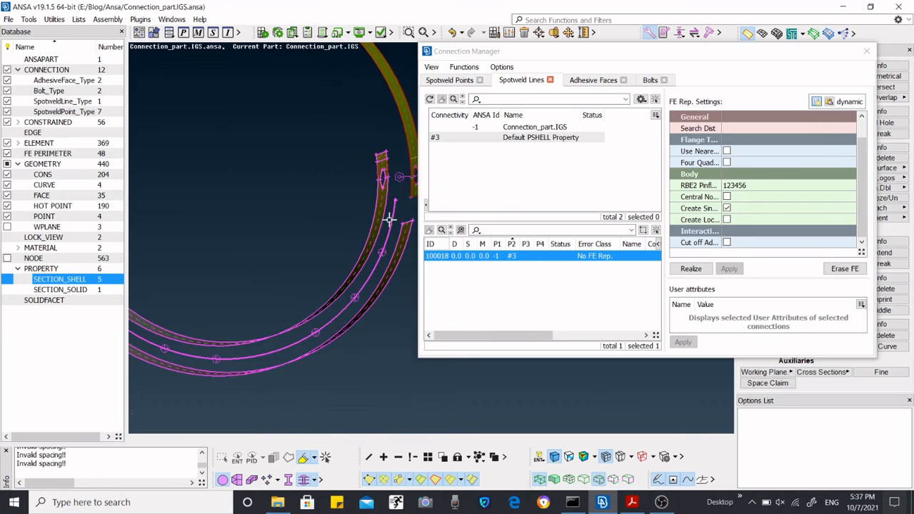
scroll(370, 263, up, 3)
scroll(375, 259, down, 3)
ctrl+drag(375, 273, 370, 254)
scroll(378, 257, up, 3)
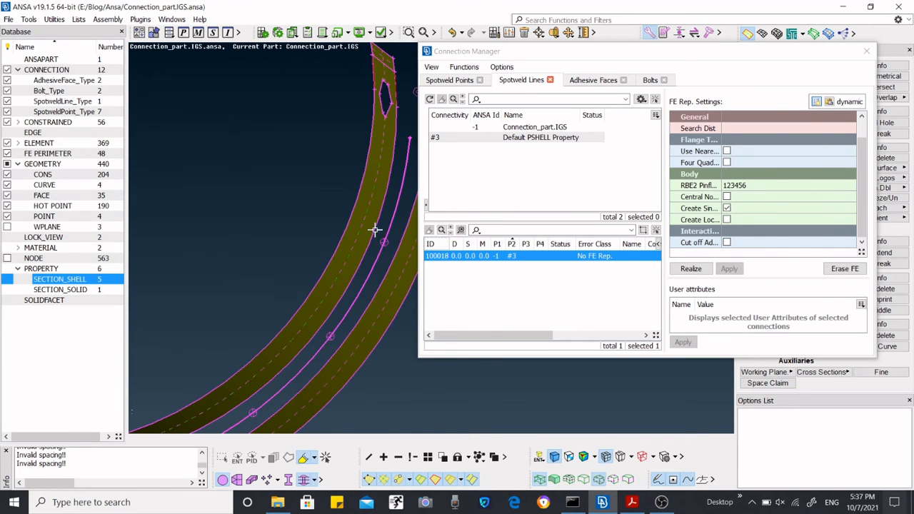
scroll(375, 229, down, 2)
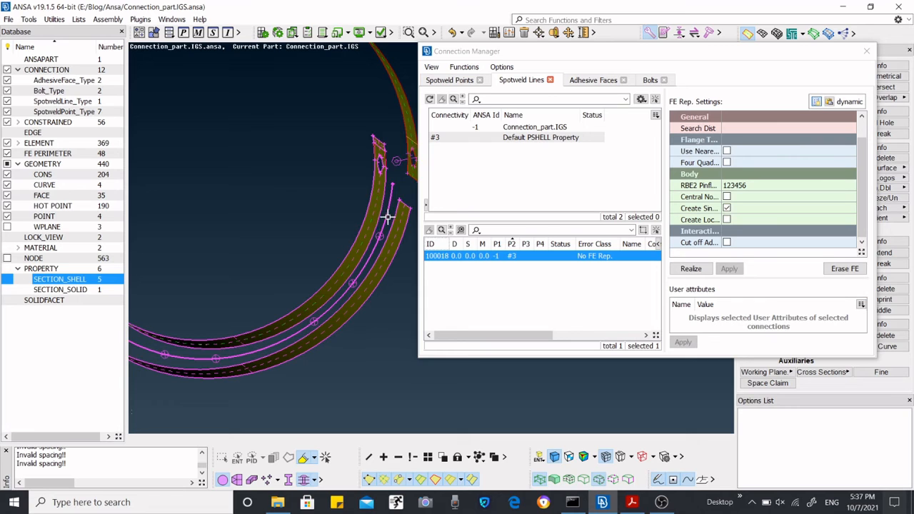
scroll(386, 240, down, 3)
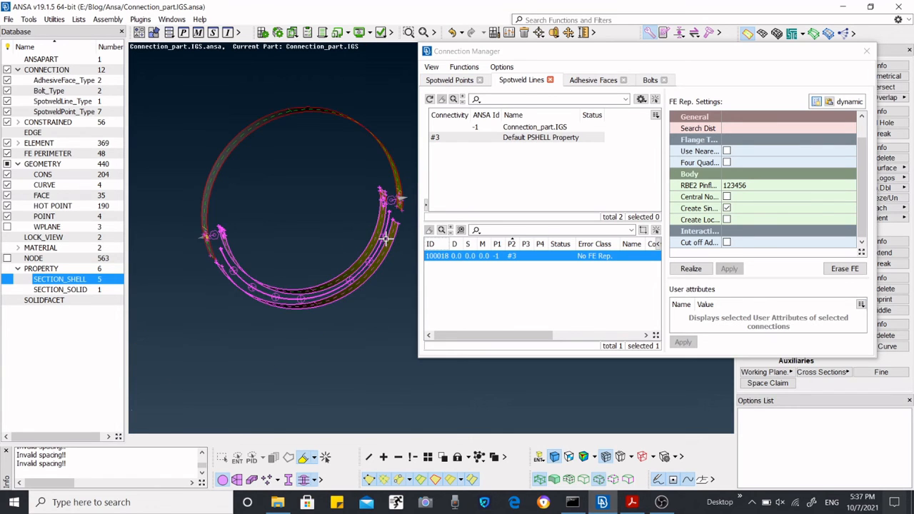
scroll(389, 212, up, 4)
scroll(383, 215, down, 1)
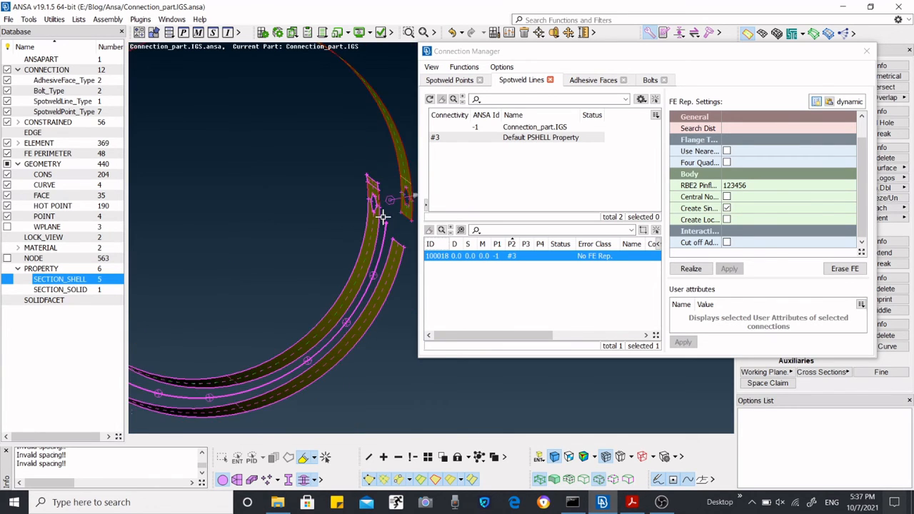
Examine the open end of spotweld line 100018 and the neighbouring bolt holes up close and from an oblique angle
scroll(386, 226, up, 2)
scroll(381, 227, down, 3)
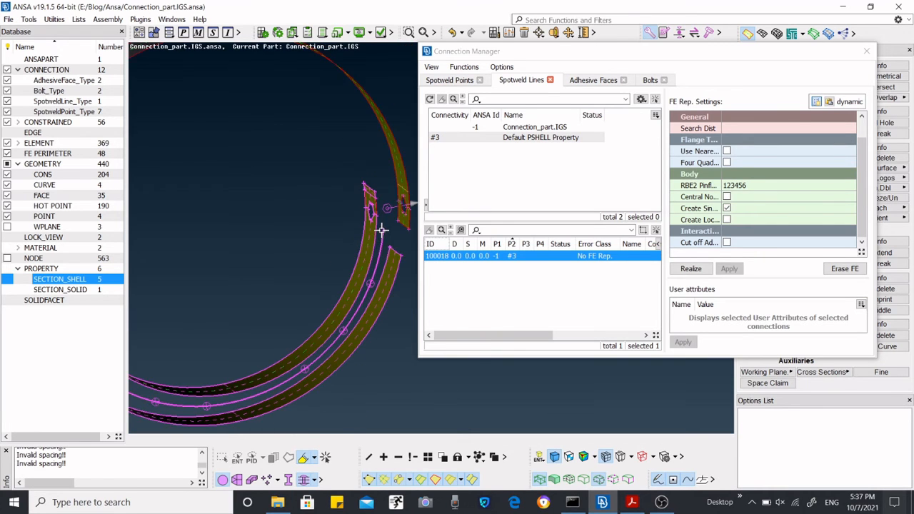
scroll(379, 229, up, 3)
scroll(379, 227, down, 3)
scroll(393, 275, down, 1)
scroll(393, 275, up, 8)
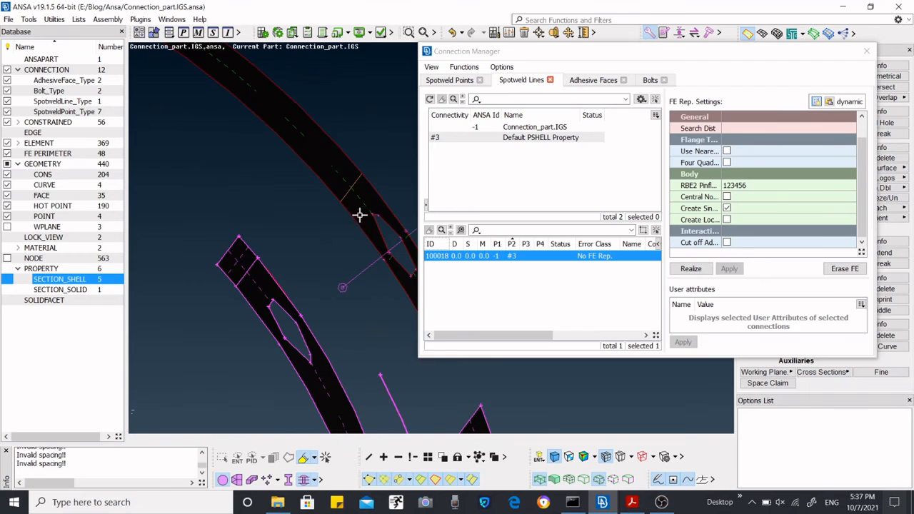
ctrl+drag(360, 215, 355, 186)
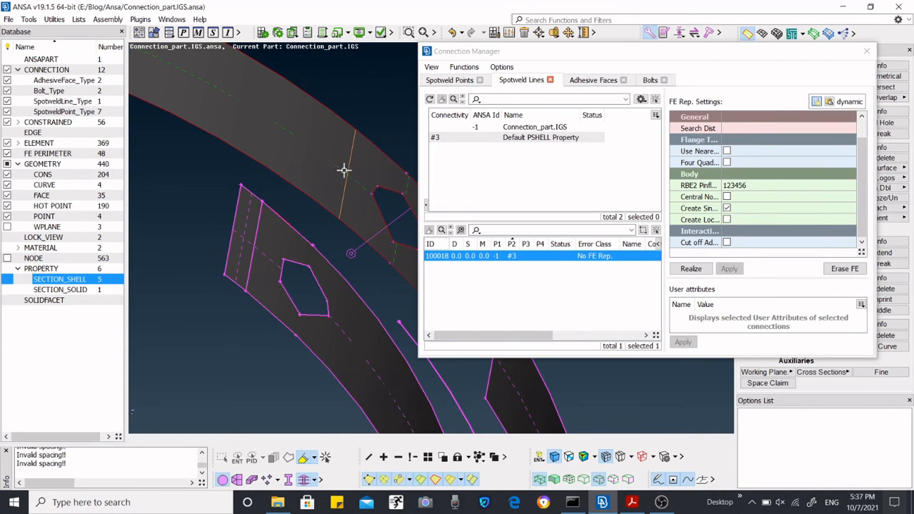
scroll(337, 206, down, 3)
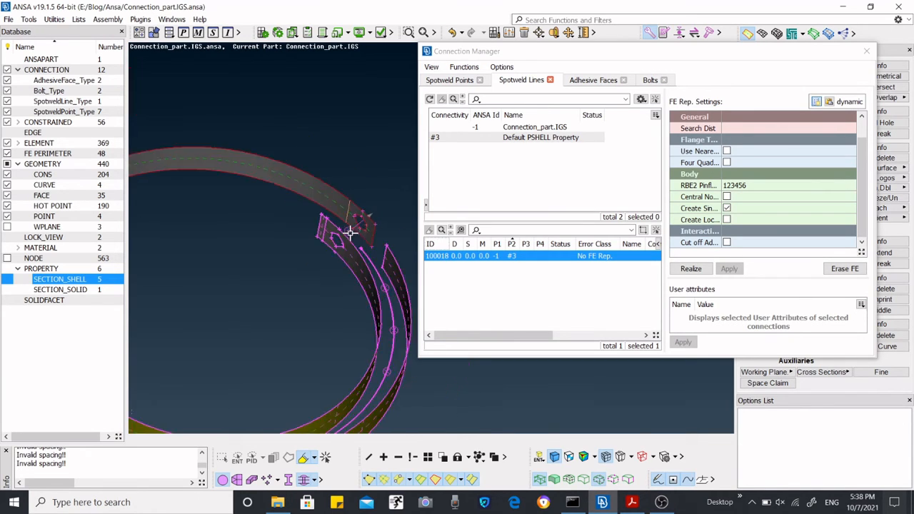
scroll(350, 230, down, 3)
Set the P2 connectivity of adhesive faces 100021 and 100022 to #3 by picking the outer lower strip's shell property
click(579, 83)
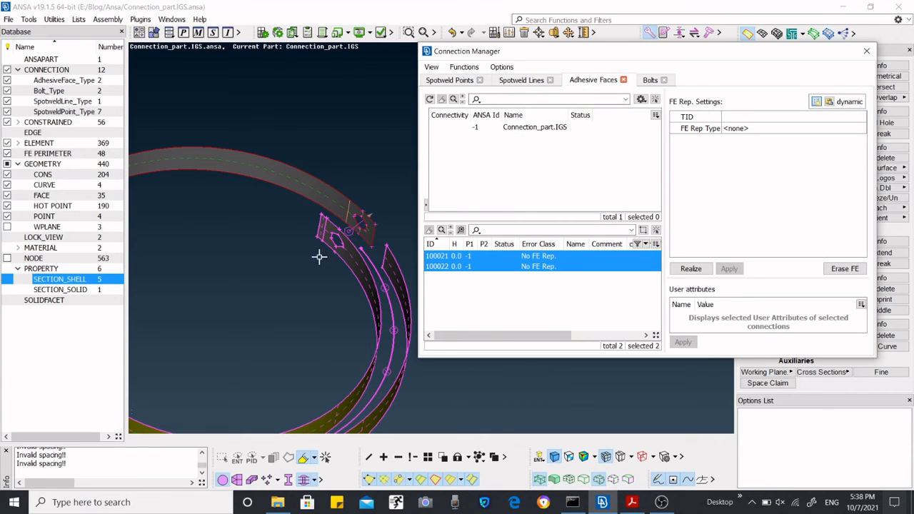
scroll(352, 214, down, 4)
scroll(366, 228, up, 4)
scroll(370, 259, down, 3)
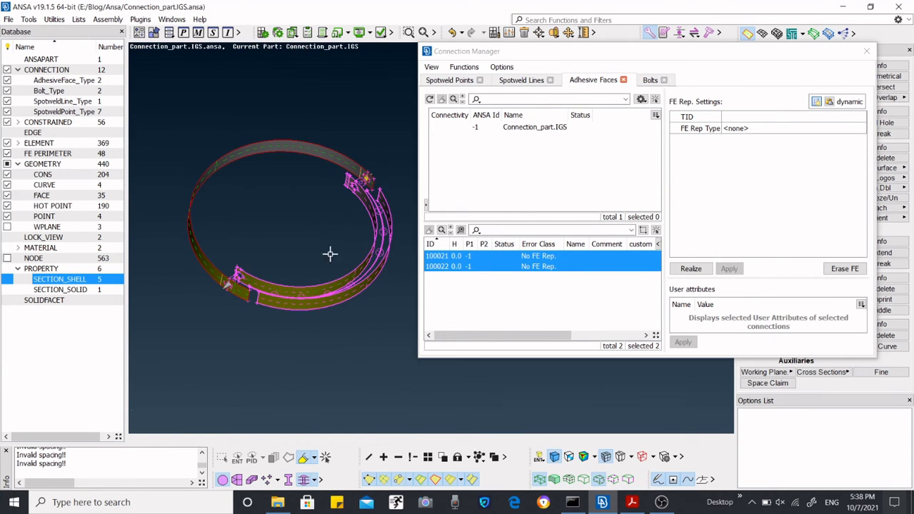
ctrl+drag(330, 255, 345, 275)
scroll(355, 257, up, 4)
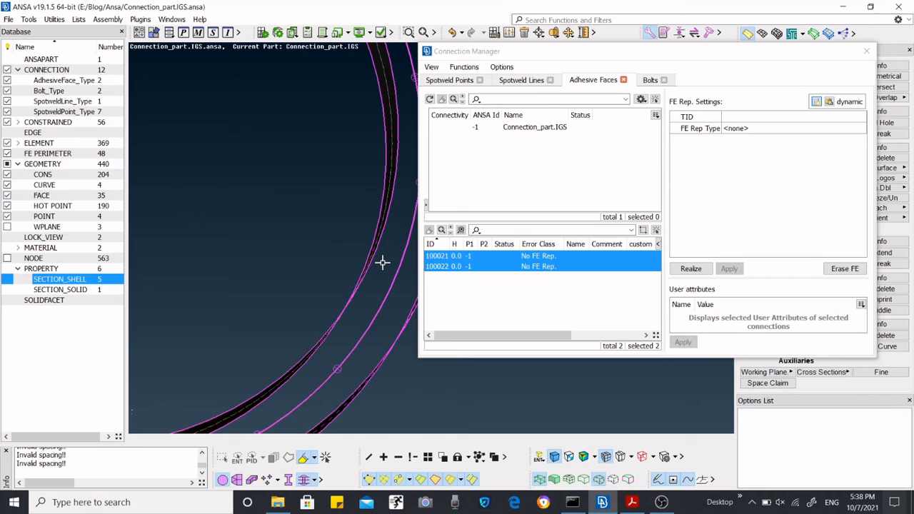
right_click(479, 254)
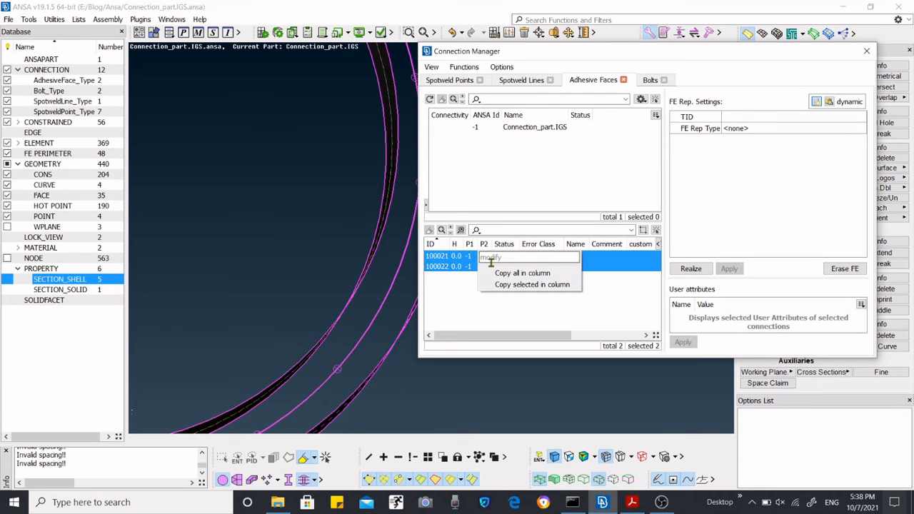
click(492, 257)
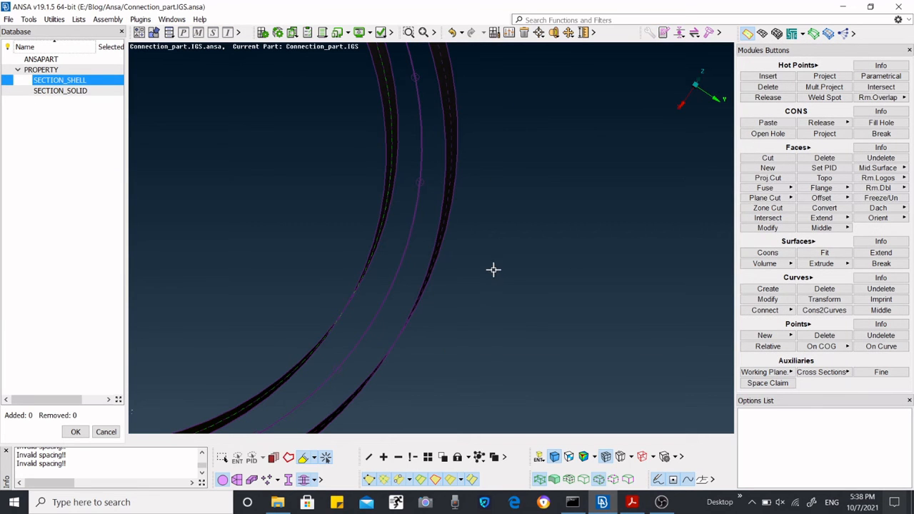
scroll(465, 250, down, 5)
click(465, 243)
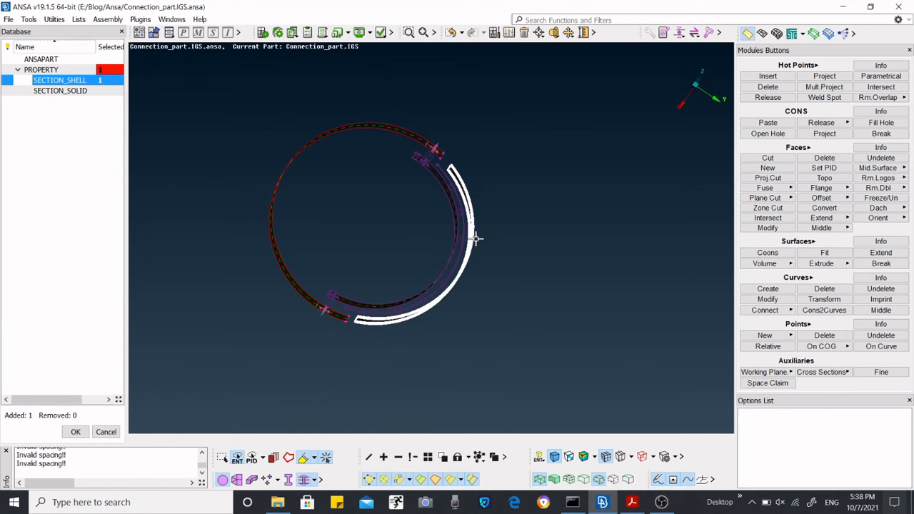
middle_click(490, 250)
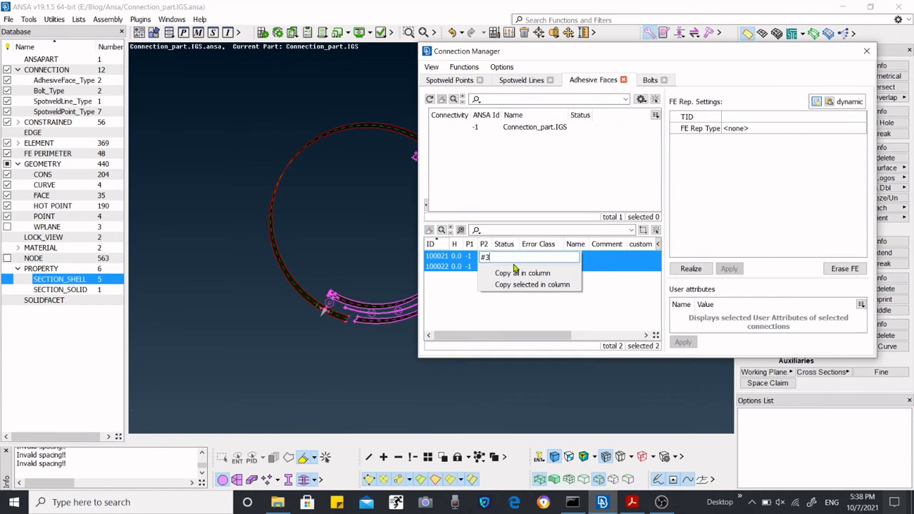
key(Return)
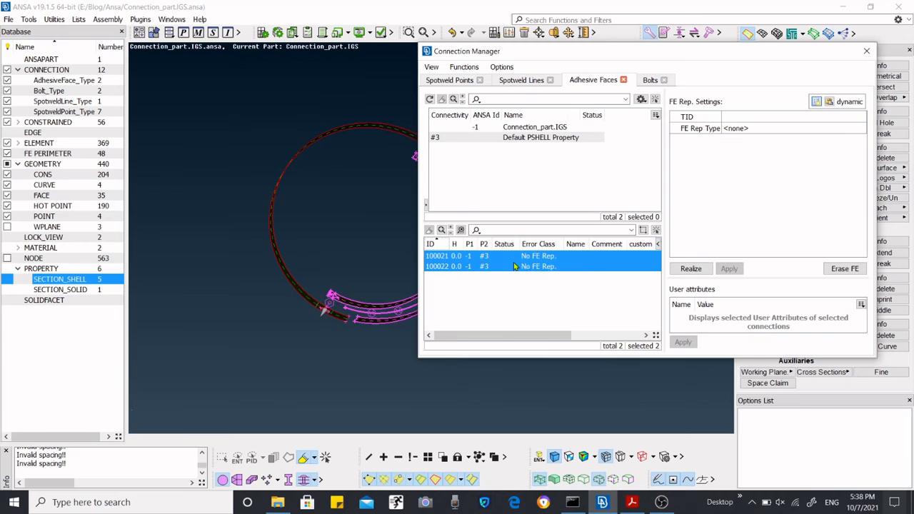
Set the FE representation of both adhesive faces to HEXA-CONTACT, apply the settings and realize them
click(745, 131)
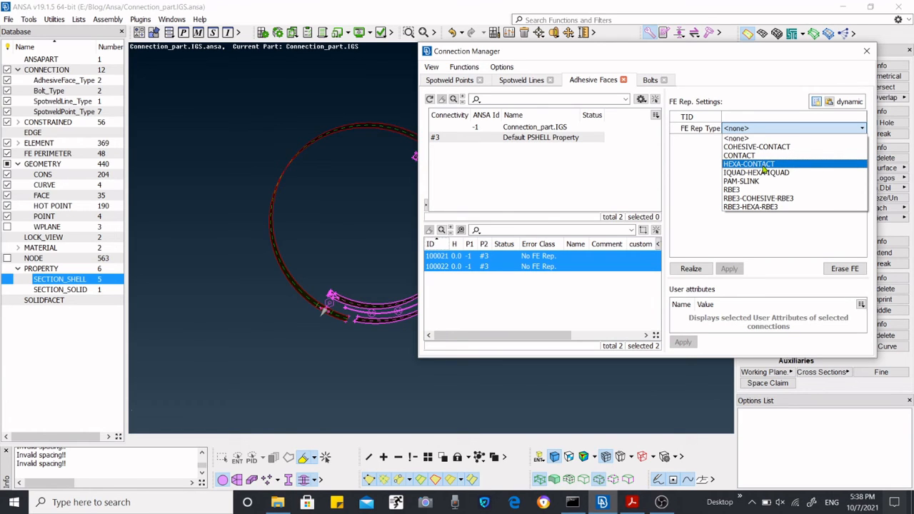
click(763, 165)
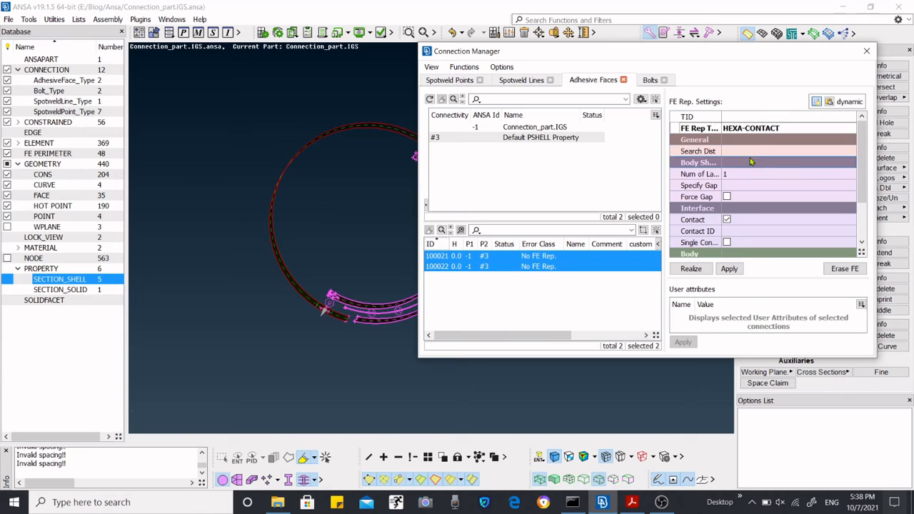
mouse_move(754, 158)
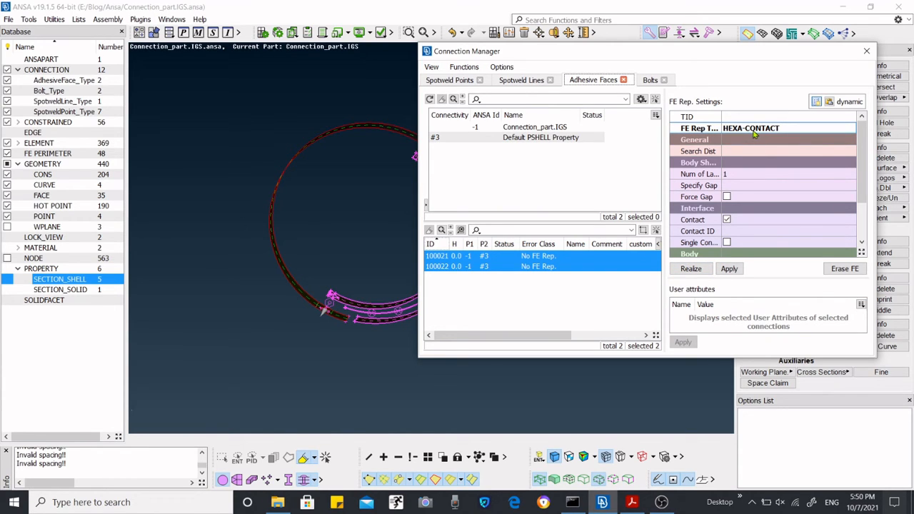
click(729, 270)
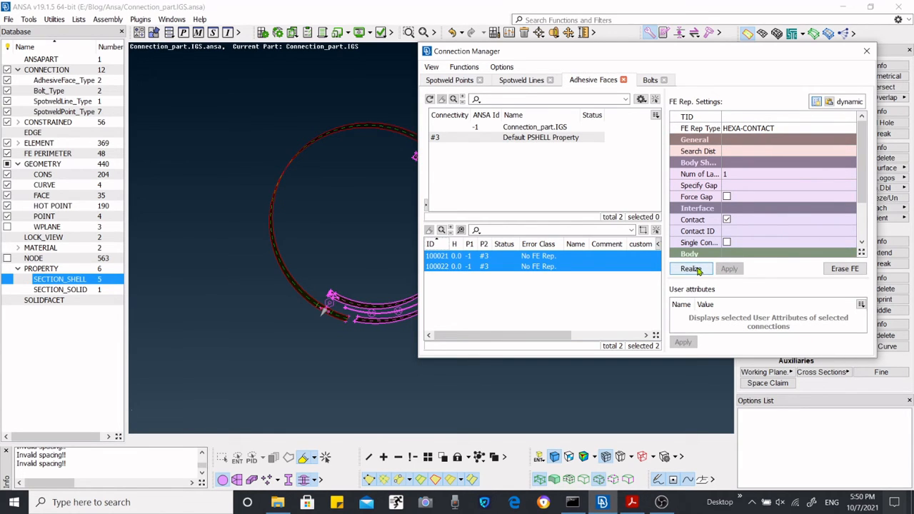
click(692, 270)
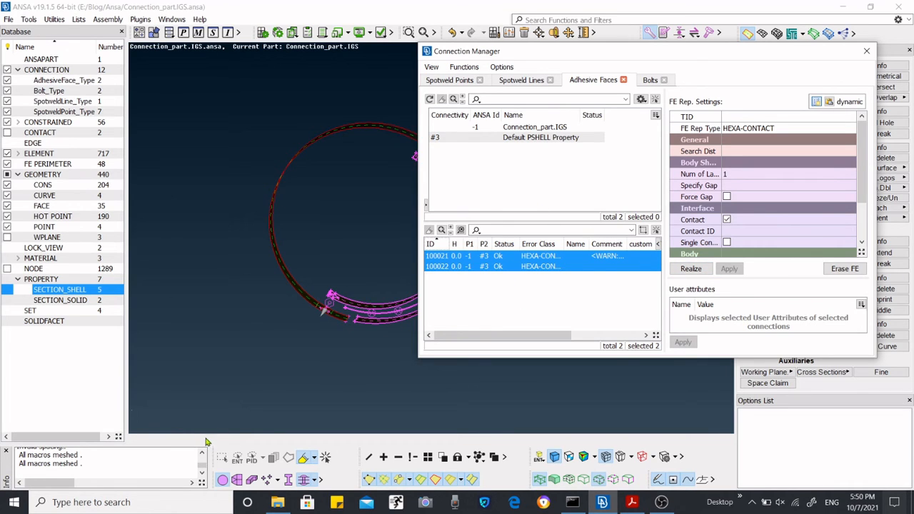
Turn on the mesh display to show the adhesive elements between the inner and outer lower strips
scroll(245, 323, down, 5)
scroll(267, 308, up, 5)
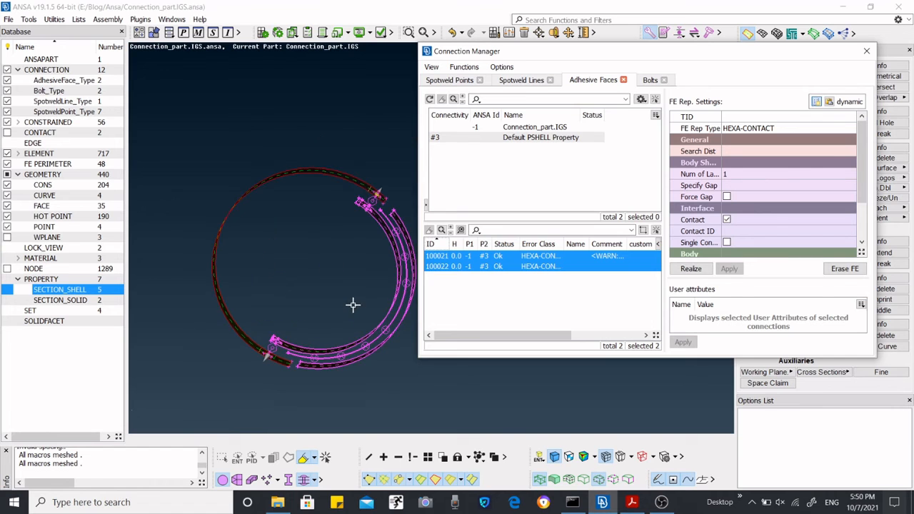
scroll(318, 289, down, 5)
ctrl+drag(317, 294, 355, 312)
scroll(366, 326, up, 5)
scroll(337, 296, down, 2)
scroll(358, 311, down, 3)
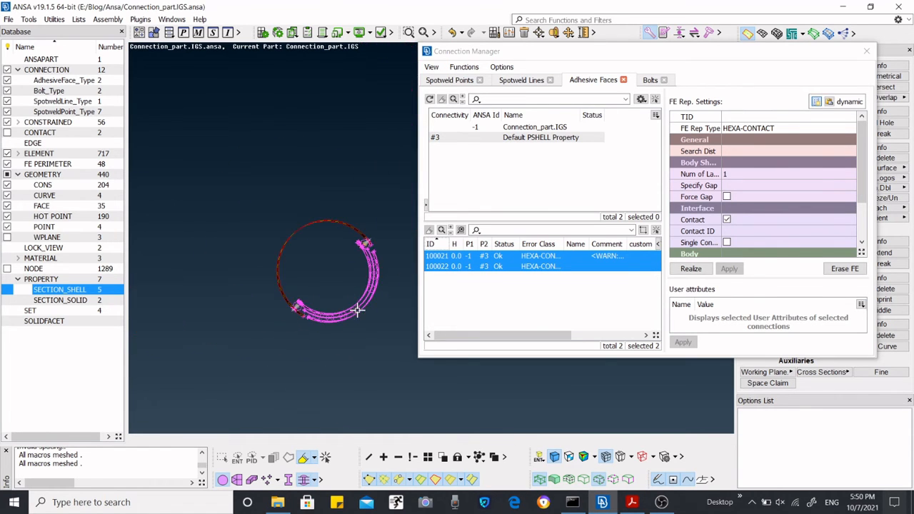
scroll(357, 310, up, 5)
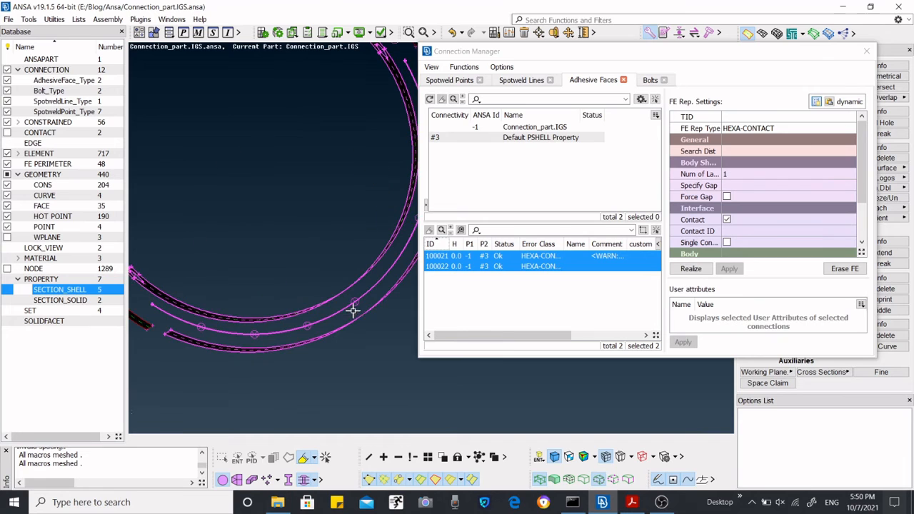
click(236, 480)
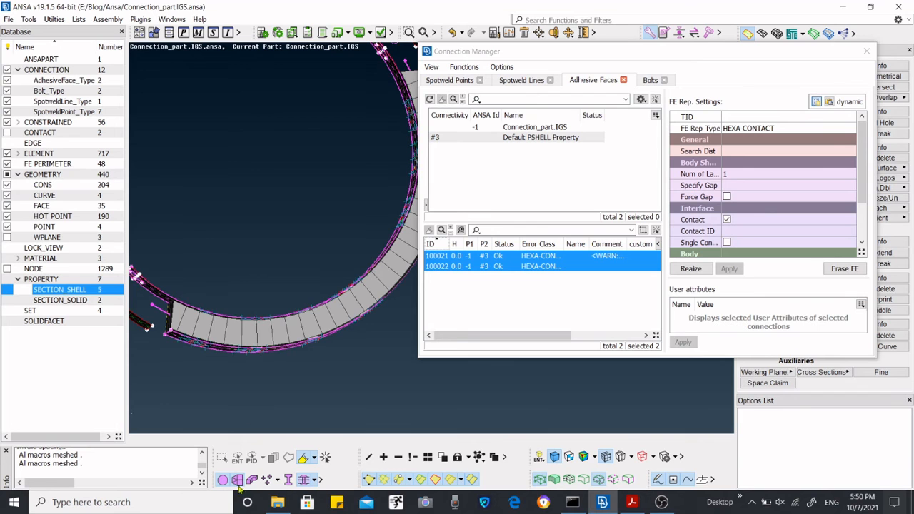
Inspect the adhesive's solid elements along the arc and their contact with the inner and outer strips from several viewpoints
scroll(293, 339, up, 5)
scroll(336, 346, down, 5)
ctrl+drag(336, 346, 335, 404)
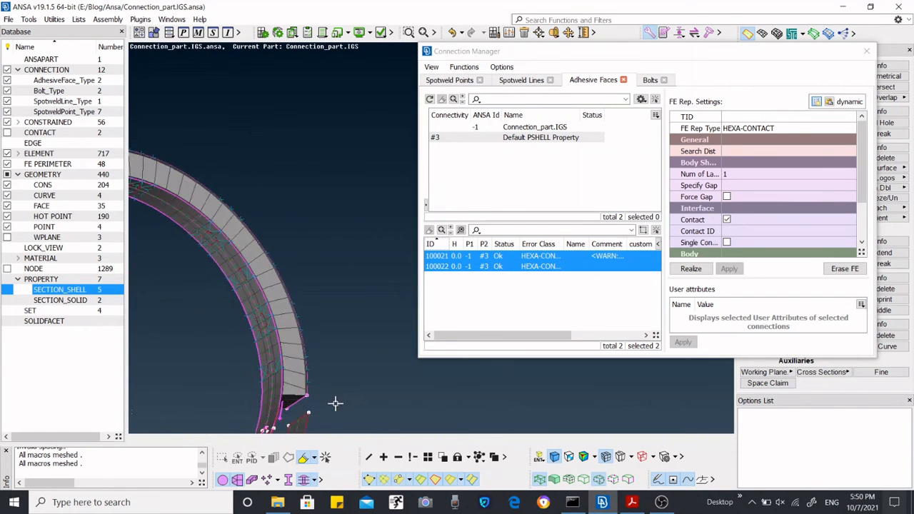
ctrl+middle_drag(277, 306, 355, 261)
scroll(353, 250, down, 5)
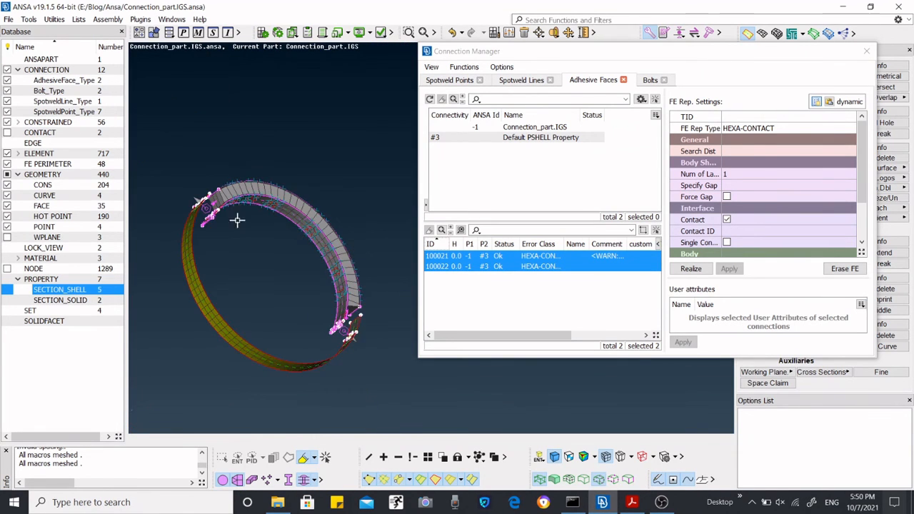
ctrl+drag(237, 218, 196, 278)
scroll(334, 230, up, 5)
scroll(337, 215, down, 5)
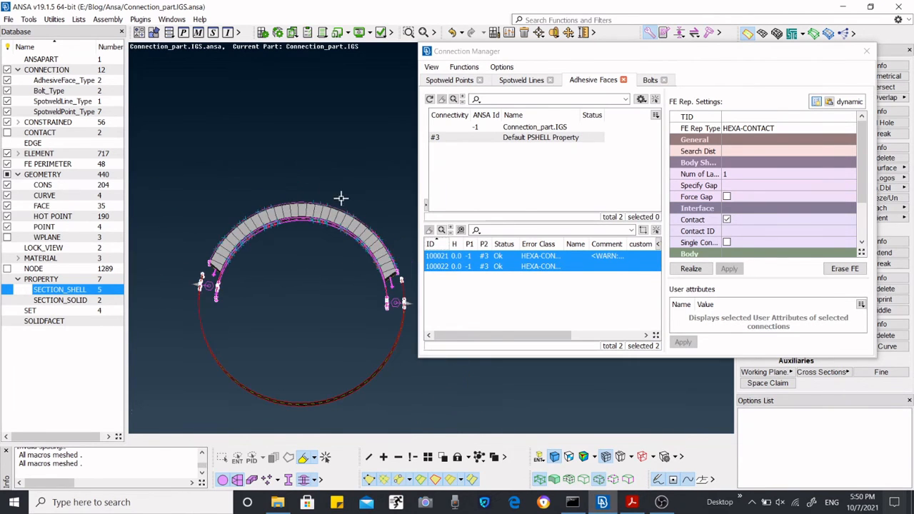
scroll(341, 196, up, 6)
scroll(365, 293, down, 4)
mouse_move(365, 290)
ctrl+mouse_down()
mouse_move(321, 277)
mouse_move(359, 303)
mouse_move(357, 285)
ctrl+mouse_up()
scroll(357, 286, up, 2)
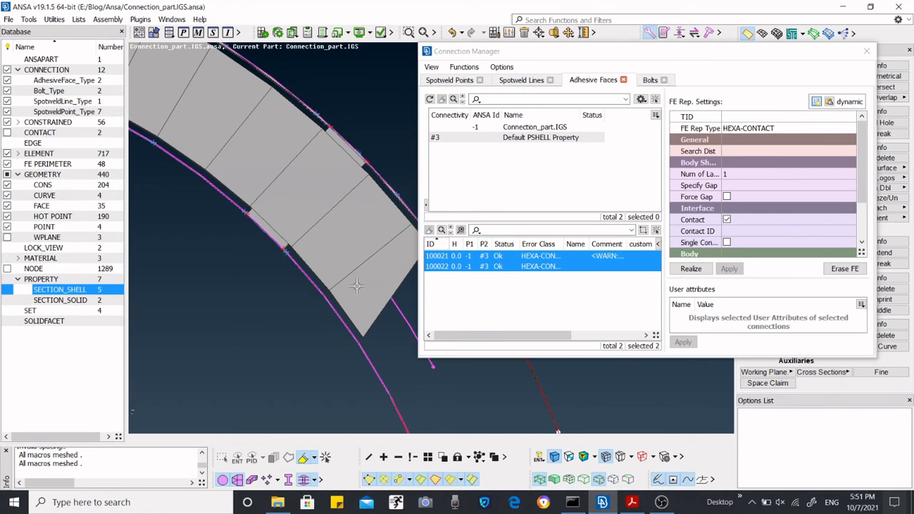
scroll(375, 293, up, 1)
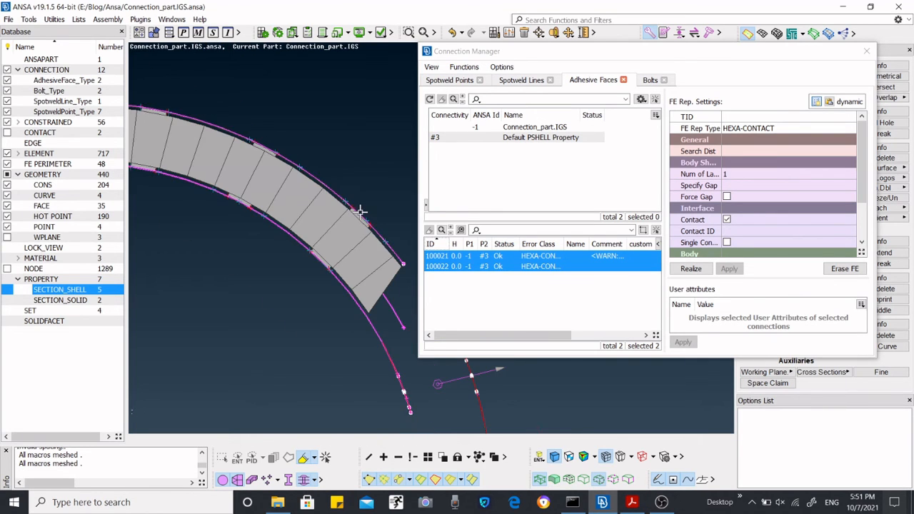
scroll(361, 214, up, 3)
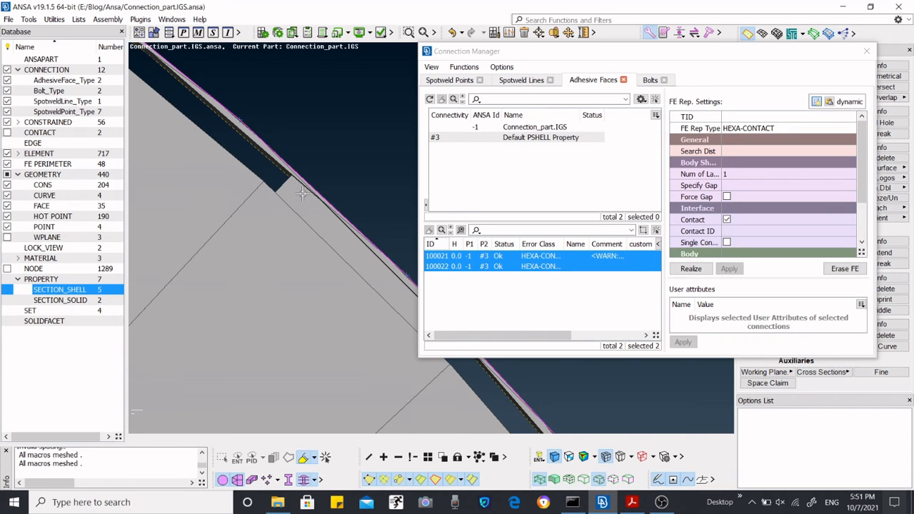
scroll(335, 194, down, 5)
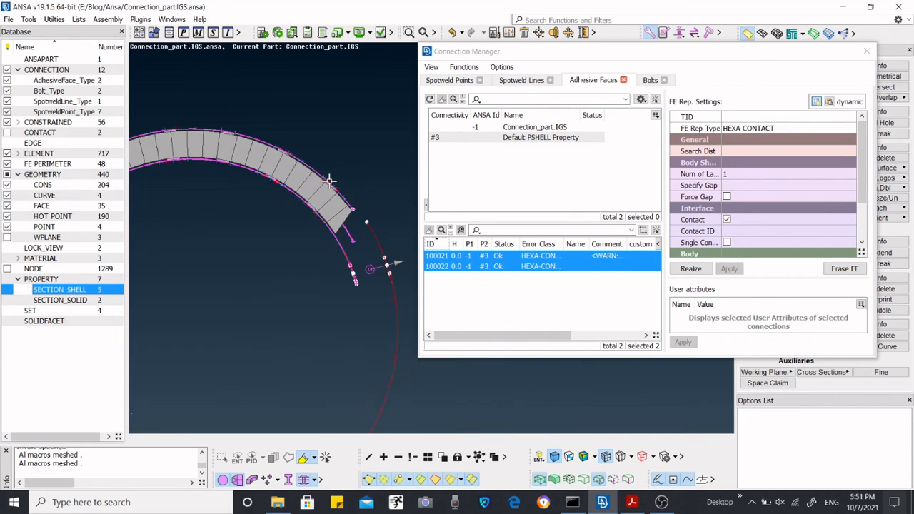
Inspect the end of the adhesive block next to the bolt holes from the side and at oblique angles
scroll(350, 215, up, 3)
scroll(341, 227, up, 3)
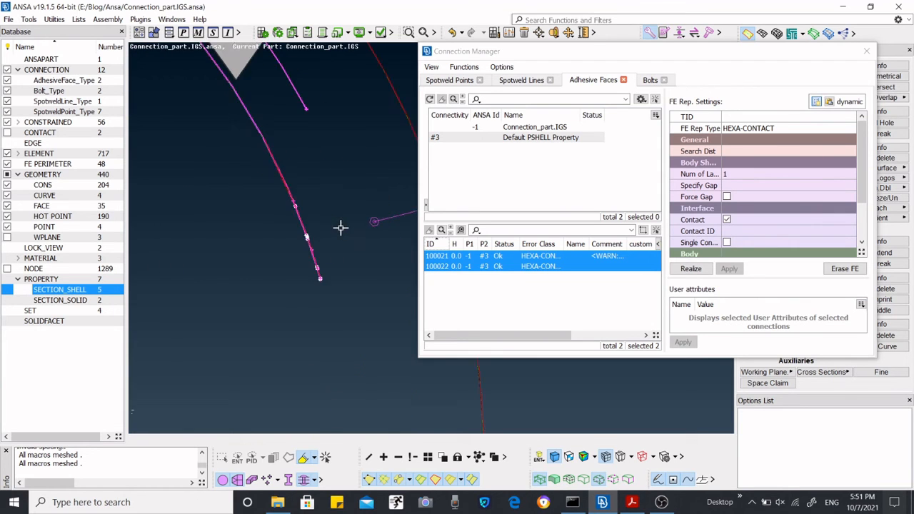
scroll(341, 226, down, 3)
ctrl+drag(340, 226, 336, 249)
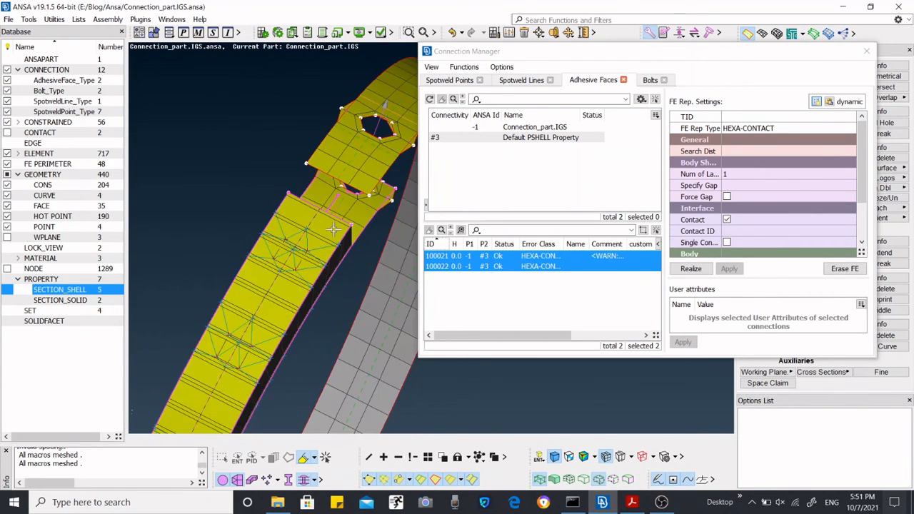
scroll(341, 209, down, 5)
ctrl+drag(341, 209, 294, 213)
scroll(276, 218, up, 5)
scroll(279, 217, down, 2)
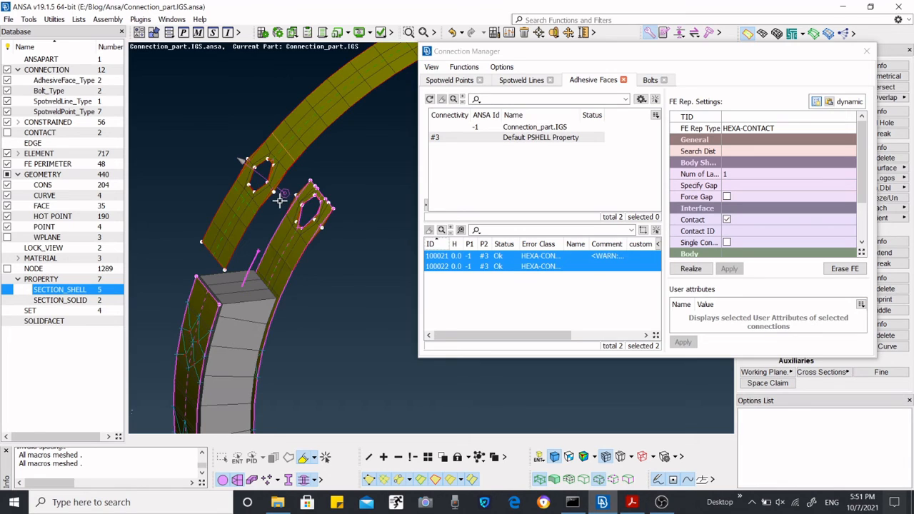
scroll(290, 200, up, 5)
scroll(296, 198, down, 5)
Assign the inner strip's shell property #2 as P1 connectivity for both bolt connections
click(650, 80)
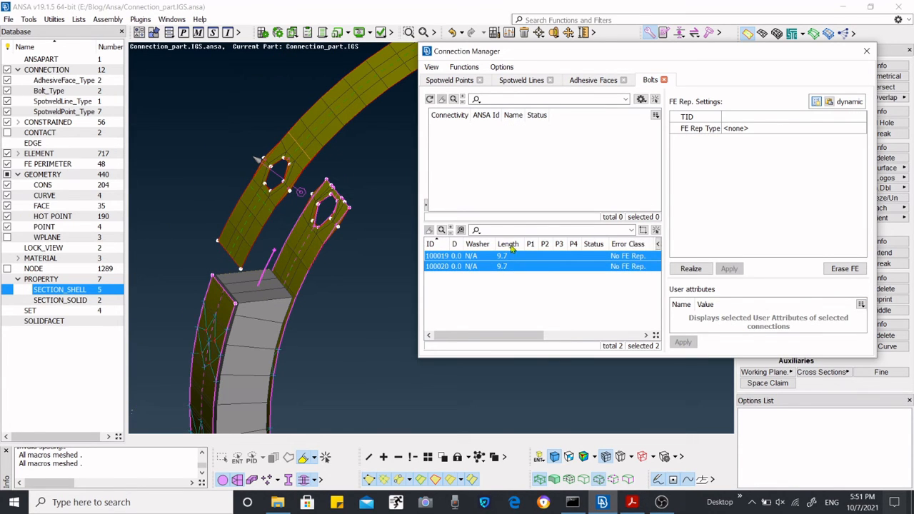
scroll(353, 210, up, 3)
scroll(363, 214, down, 3)
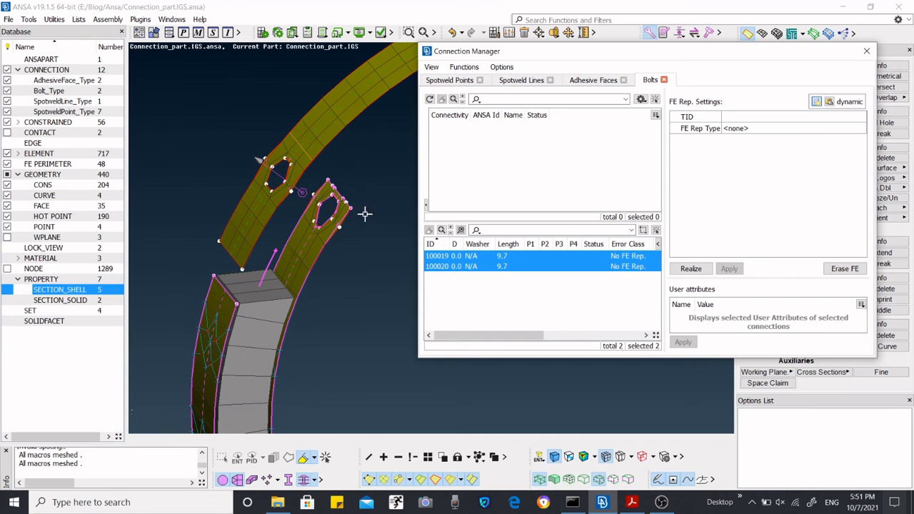
click(531, 244)
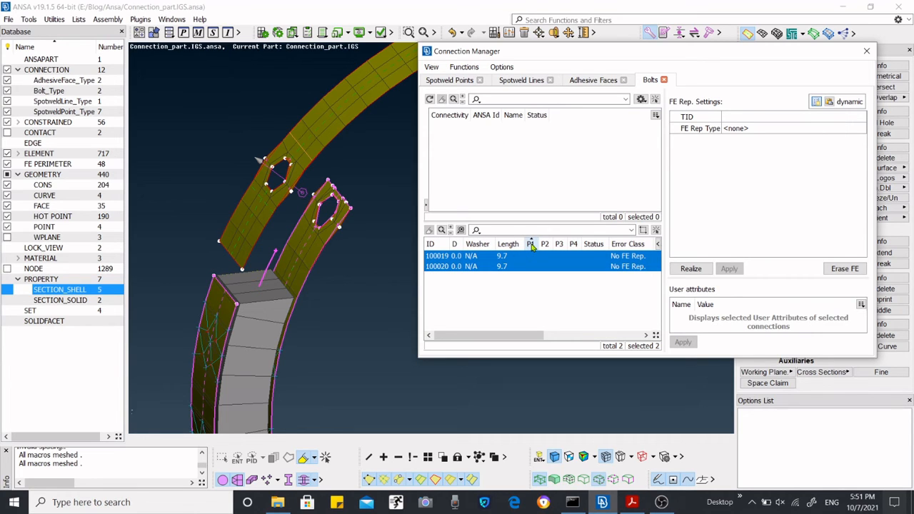
key(F1)
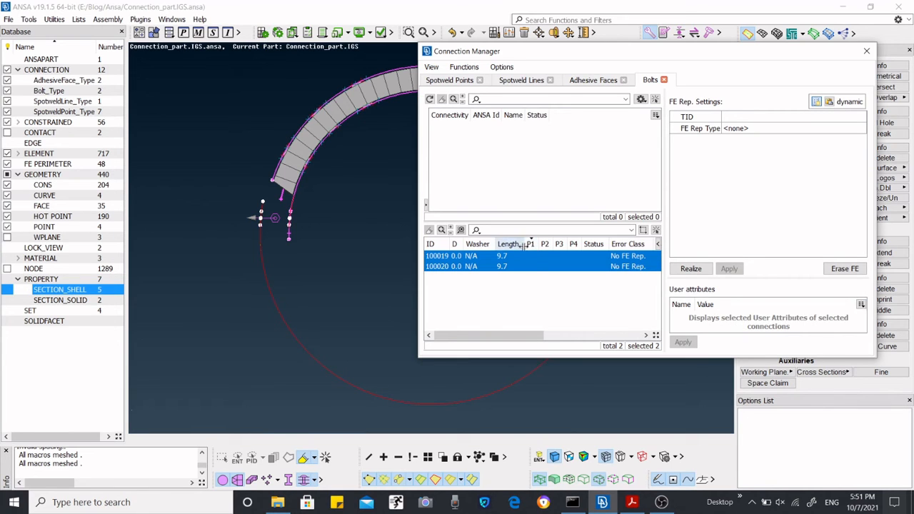
right_click(532, 246)
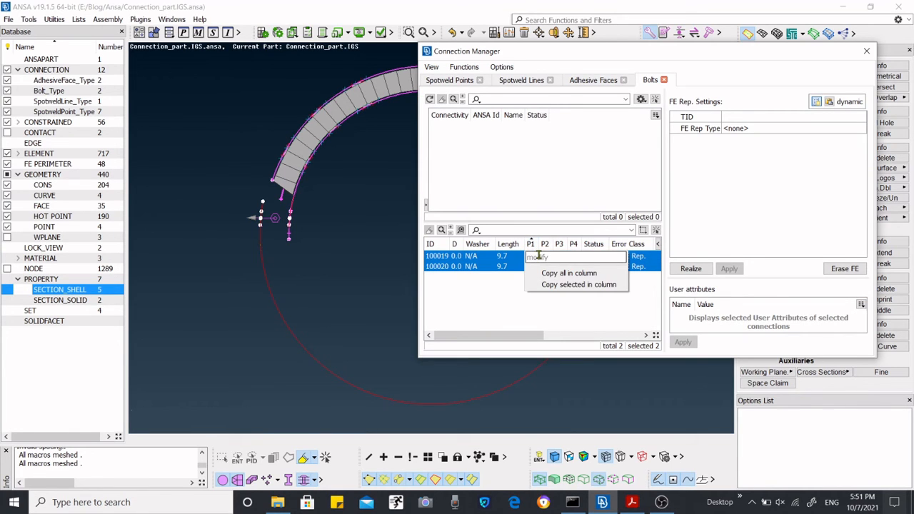
click(539, 255)
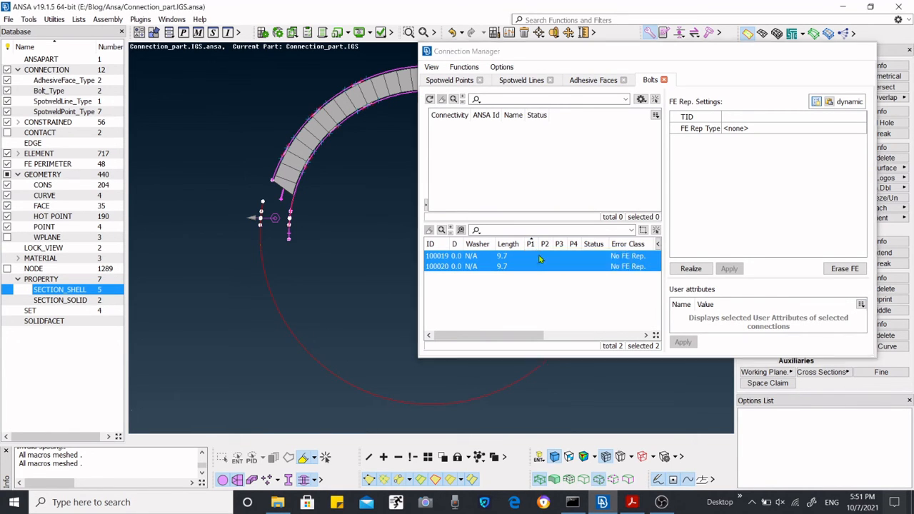
scroll(282, 183, up, 3)
scroll(317, 218, down, 3)
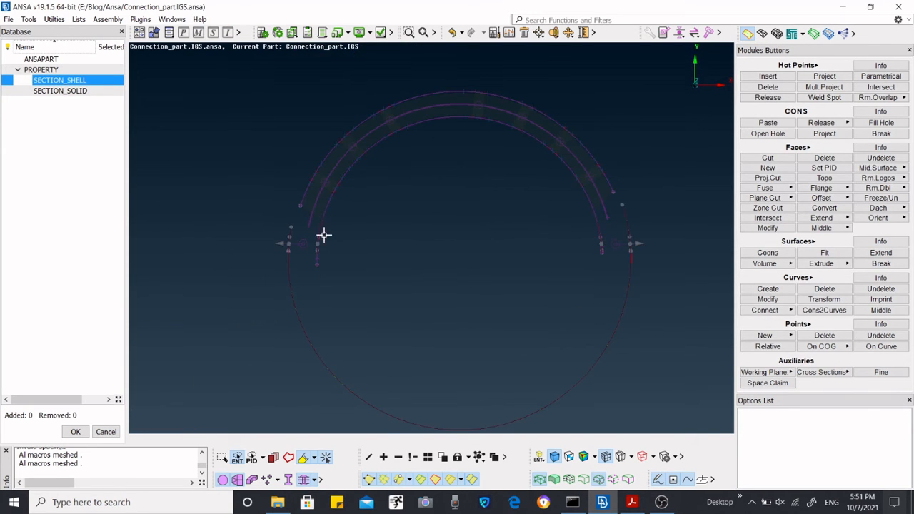
scroll(323, 242, up, 3)
scroll(345, 241, down, 3)
ctrl+drag(339, 250, 357, 258)
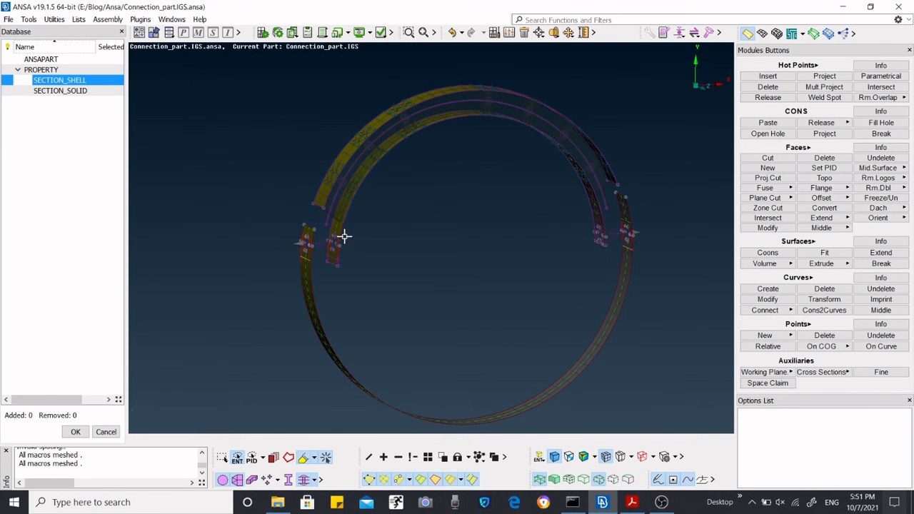
click(344, 236)
middle_click(363, 245)
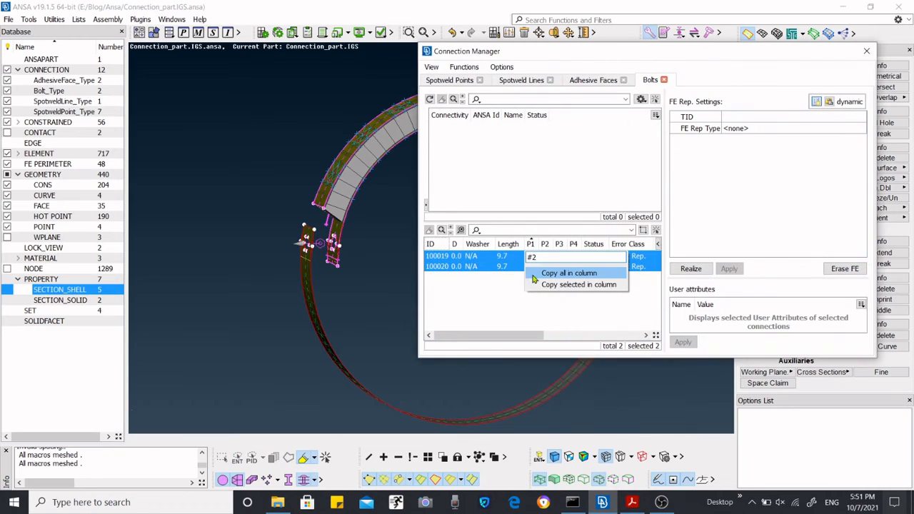
click(545, 275)
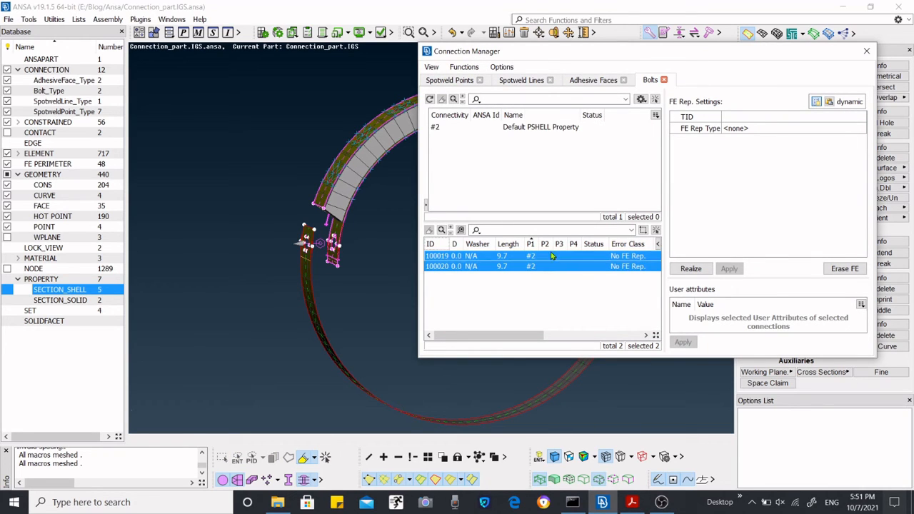
Assign the lower outer ring strip's shell property #1 as P2 connectivity for both bolts
click(547, 245)
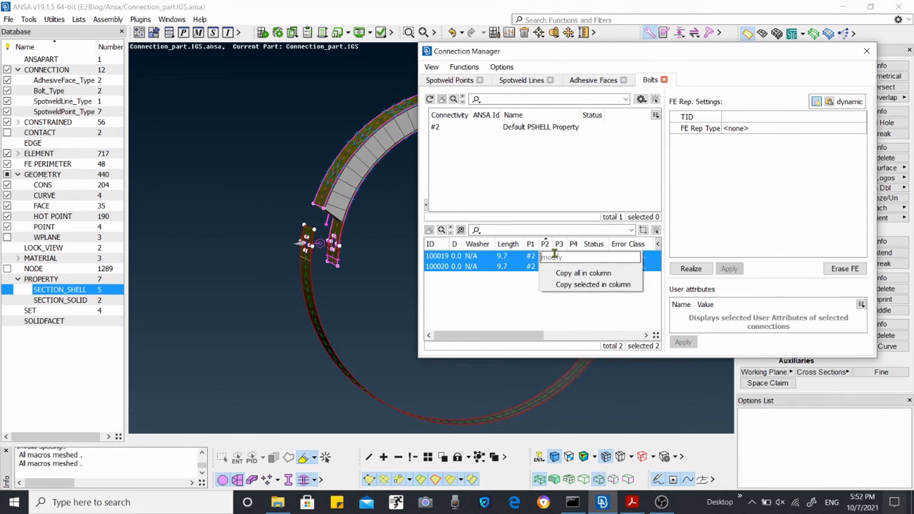
click(555, 257)
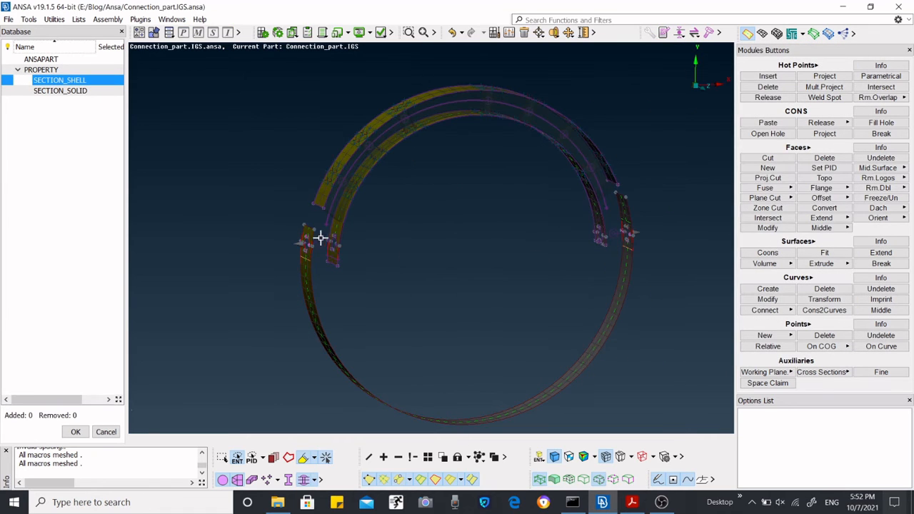
click(309, 265)
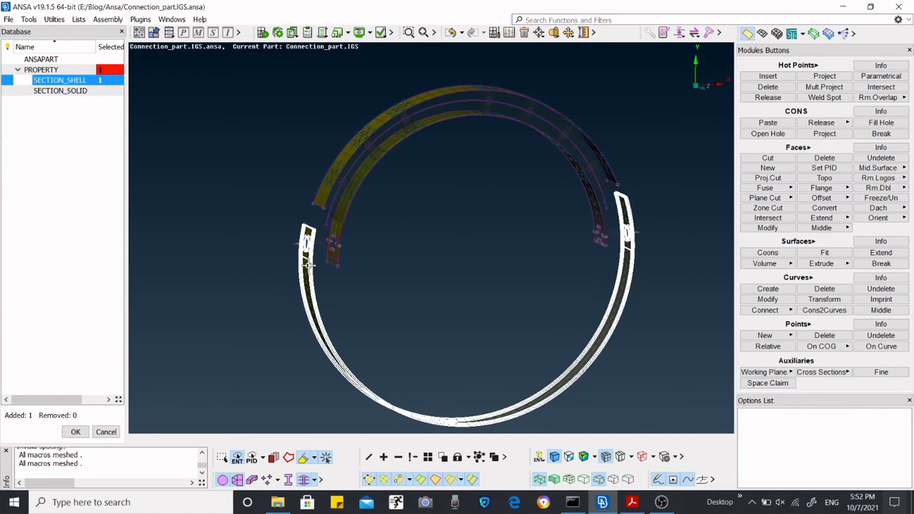
middle_click(406, 255)
key(Return)
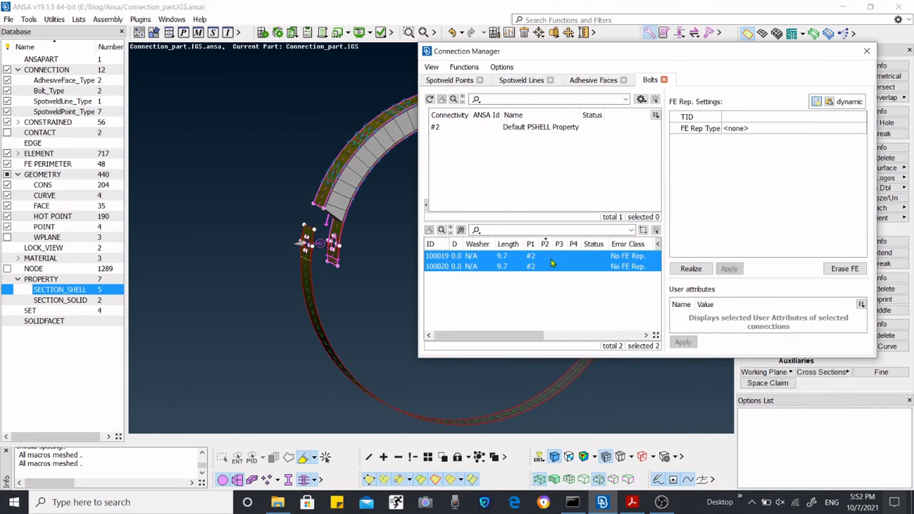
scroll(303, 258, down, 3)
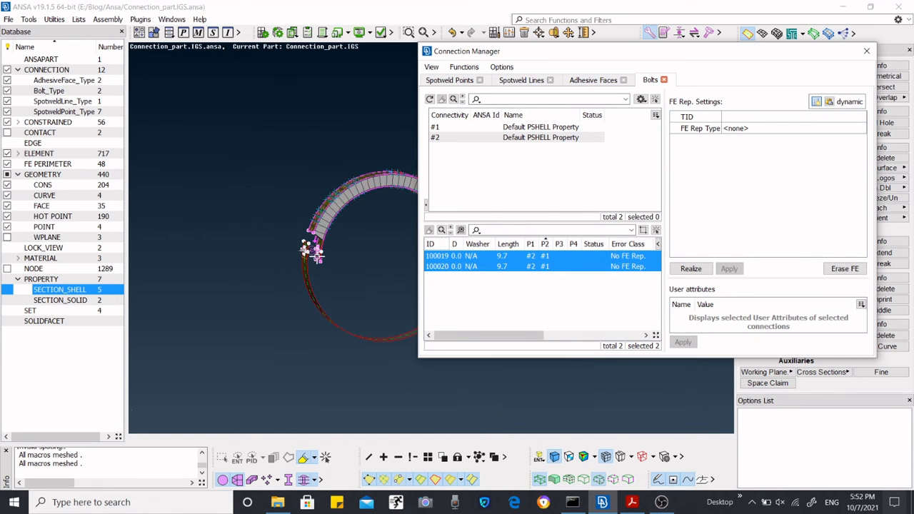
Set the FE representation of both bolts to BOLT, apply the settings and realize them
scroll(375, 257, up, 5)
scroll(365, 253, down, 3)
ctrl+drag(328, 229, 308, 228)
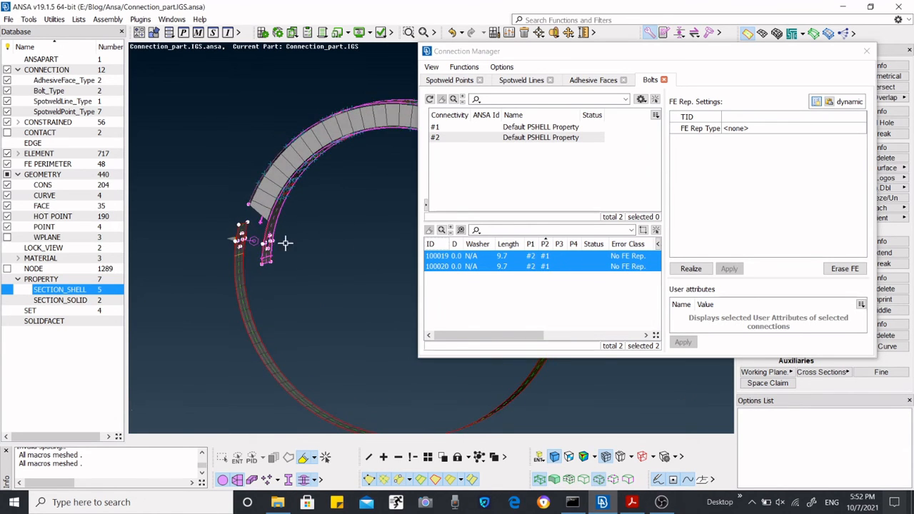
scroll(280, 251, up, 3)
scroll(279, 255, down, 2)
click(740, 128)
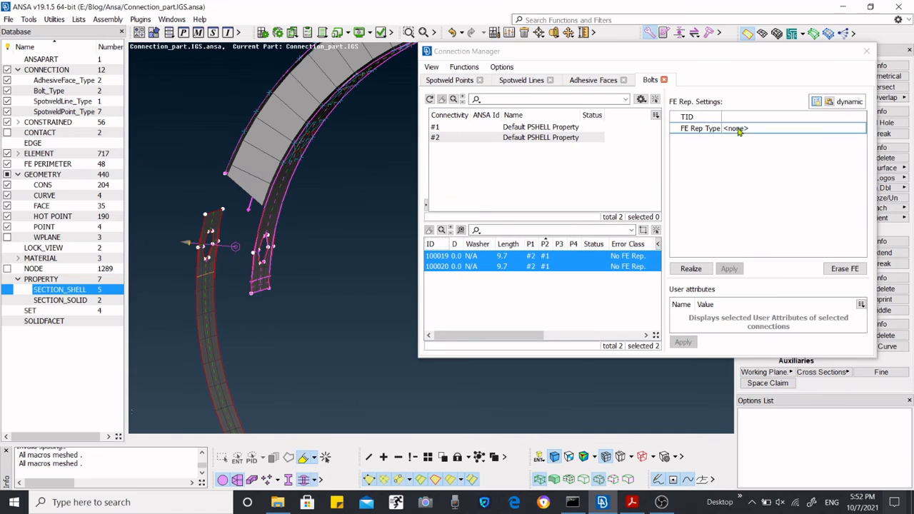
click(741, 129)
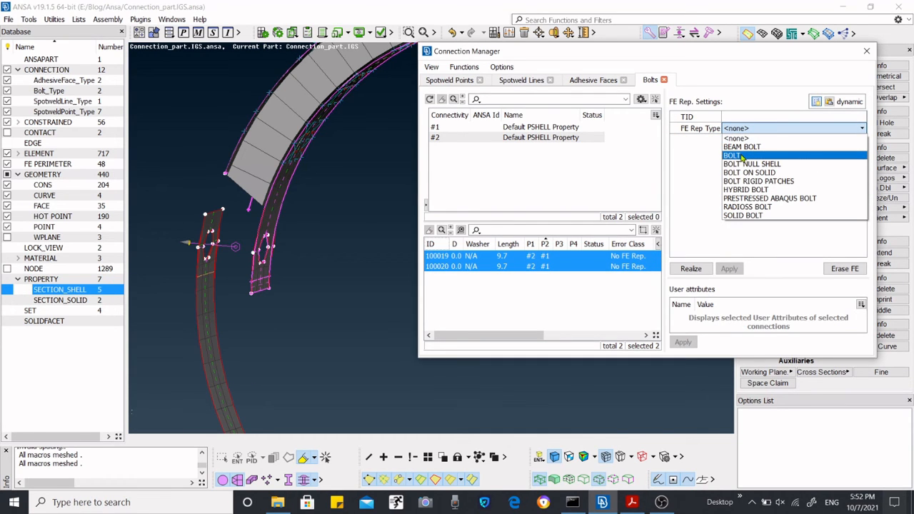
click(734, 156)
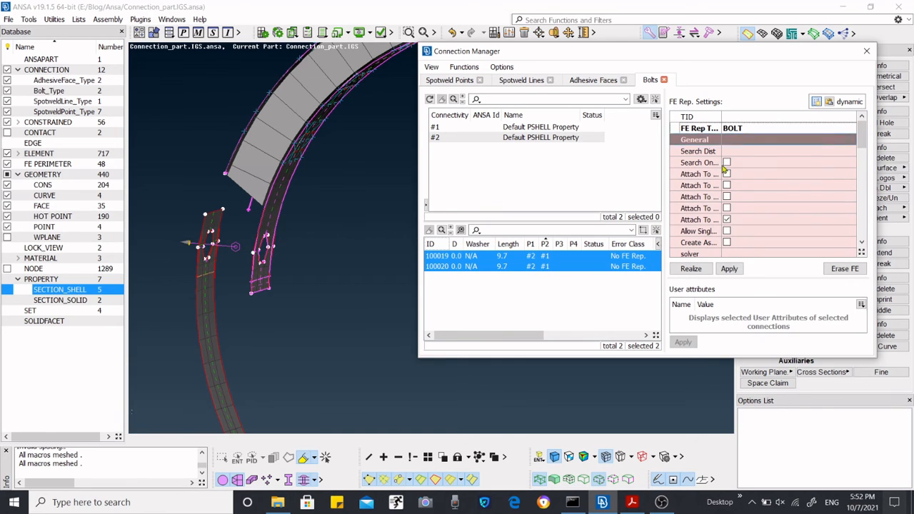
click(729, 269)
click(701, 273)
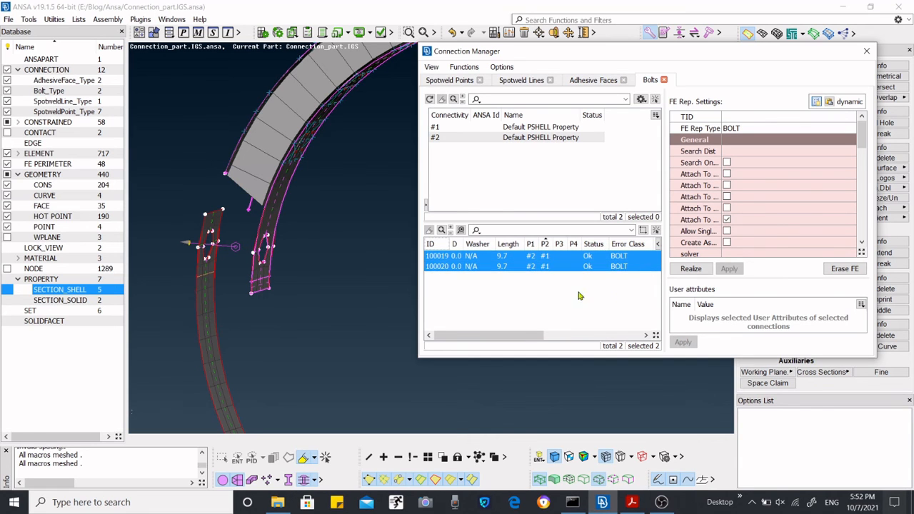
Review the connection lists and FE representation settings of the adhesive faces, spotweld points and spotweld line
drag(541, 336, 487, 336)
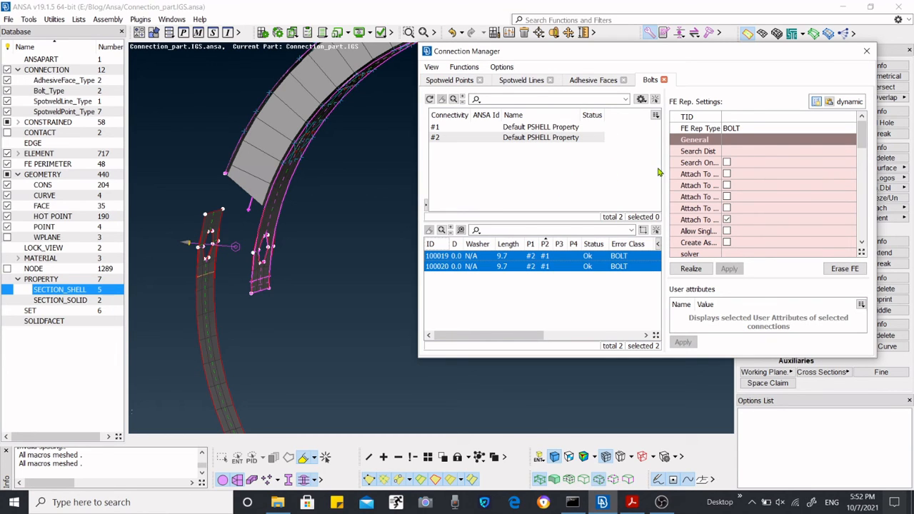
click(597, 82)
click(459, 81)
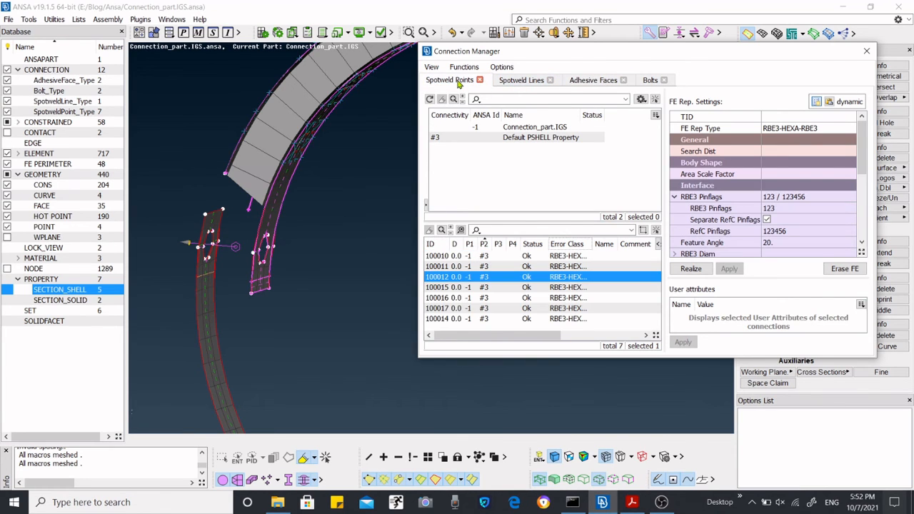
click(518, 85)
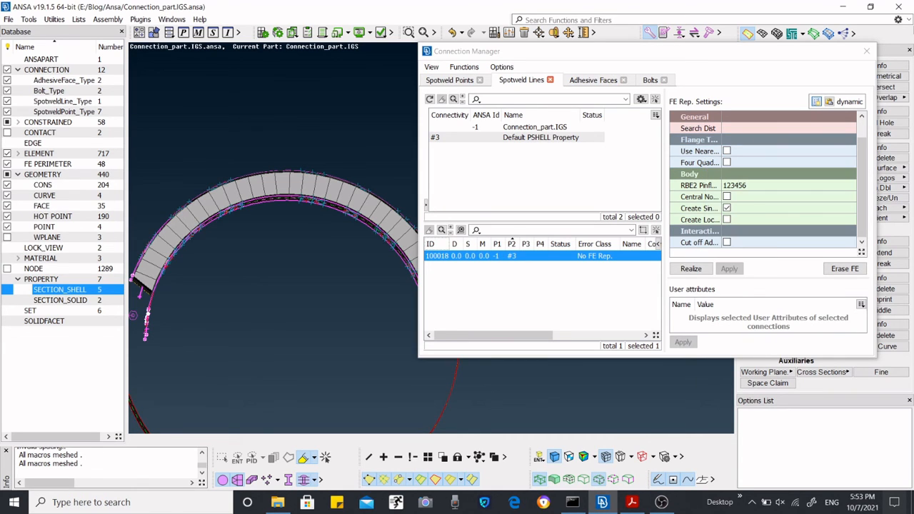
Compare the dynamic and clipboard FE representation settings for the spotweld line, ending on dynamic
click(818, 103)
click(829, 102)
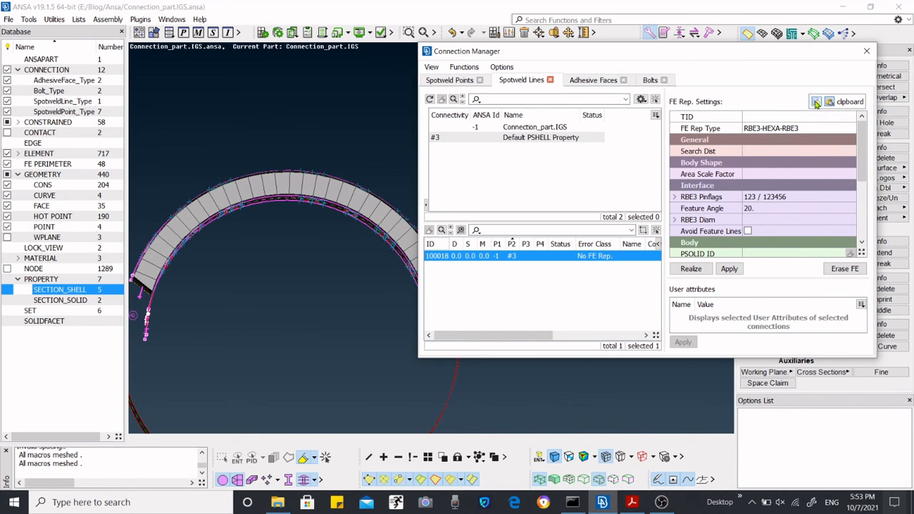
click(818, 103)
click(830, 102)
click(817, 104)
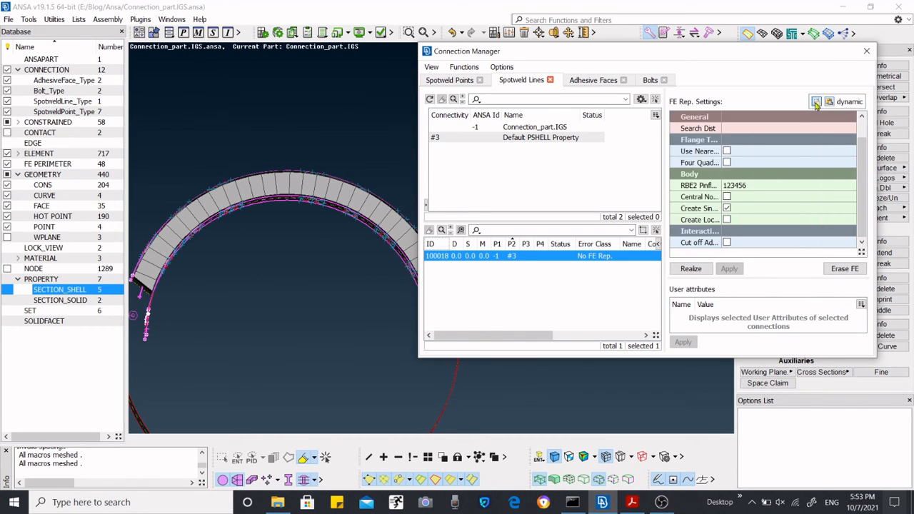
click(829, 102)
click(817, 103)
click(829, 102)
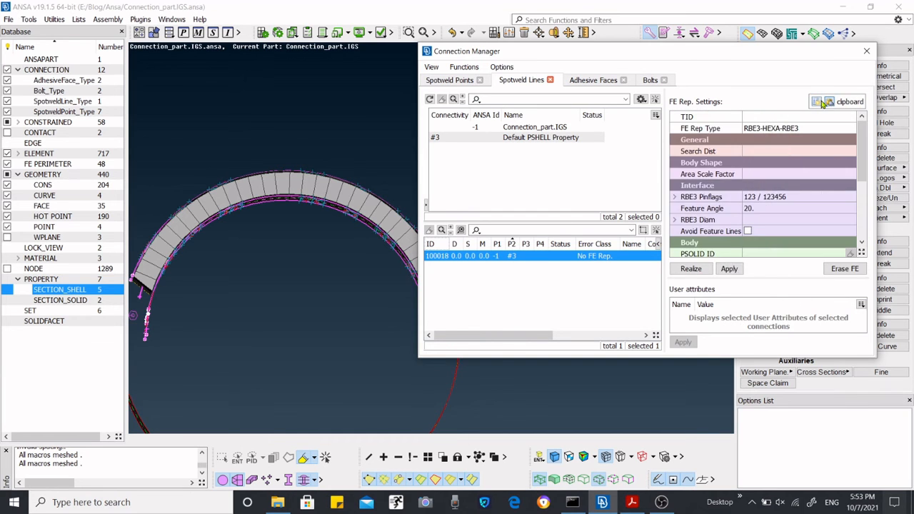
click(817, 103)
click(829, 102)
click(817, 103)
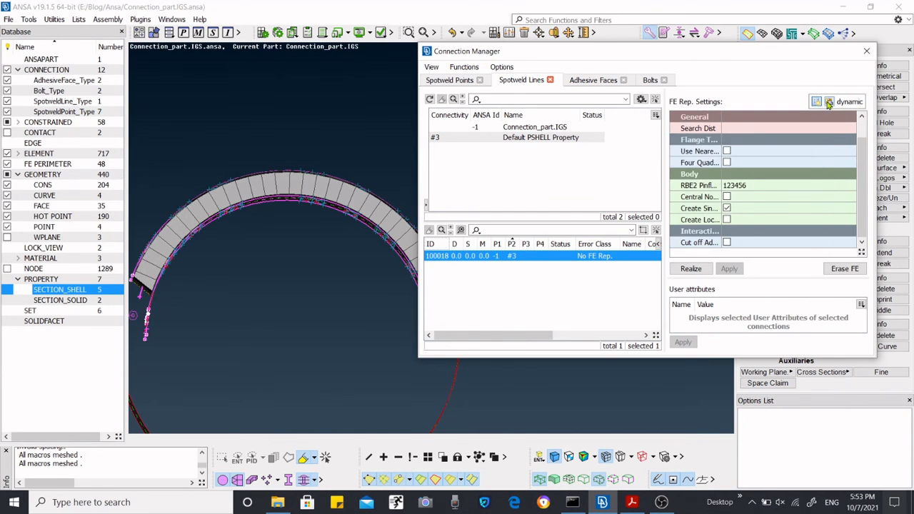
click(830, 102)
click(817, 104)
click(828, 102)
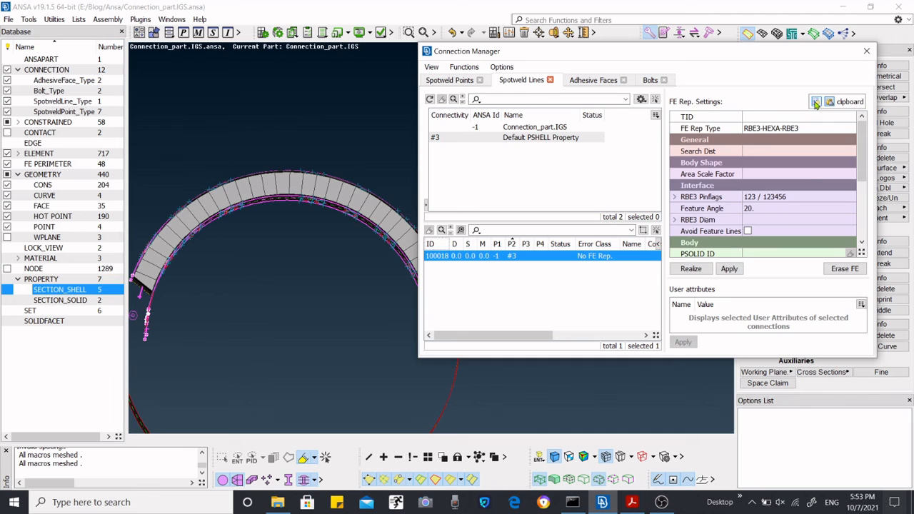
click(816, 104)
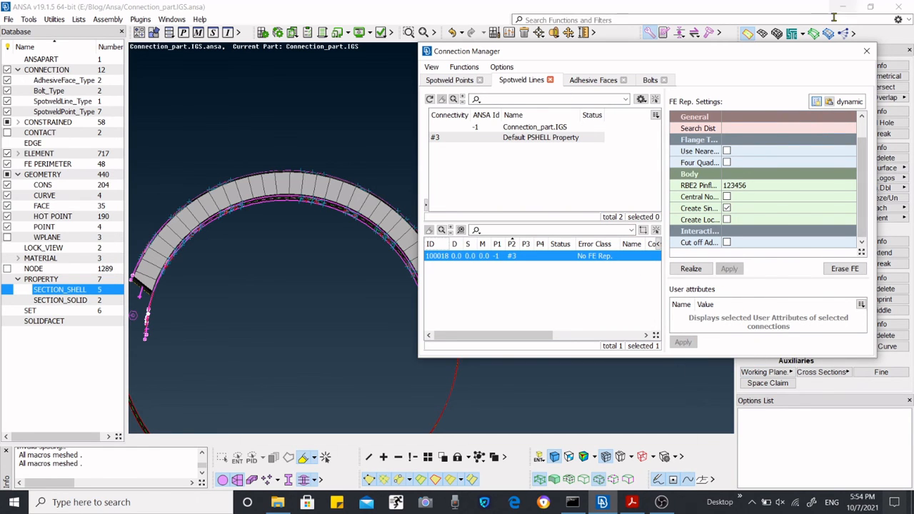
Close the Connection Manager and view the whole ring with its connections at a slight angle
click(866, 52)
key(f)
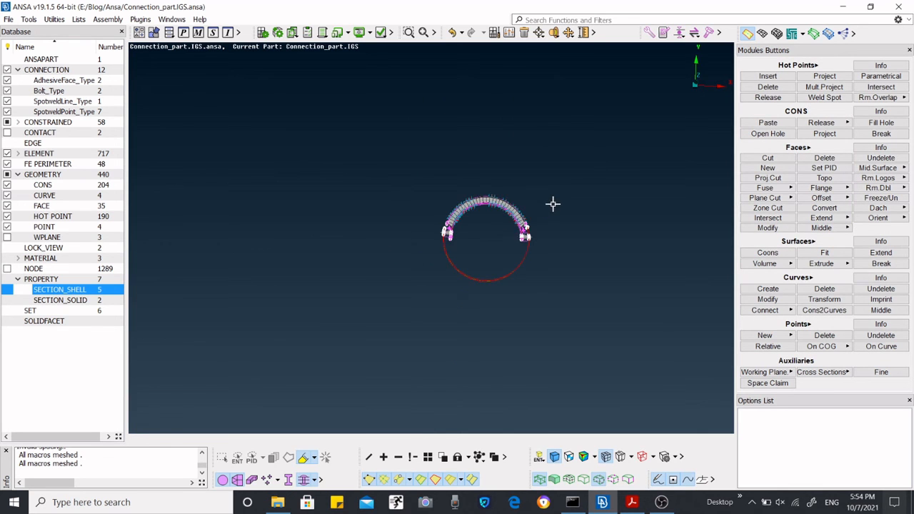
scroll(523, 207, up, 1)
scroll(562, 217, down, 1)
scroll(502, 235, up, 1)
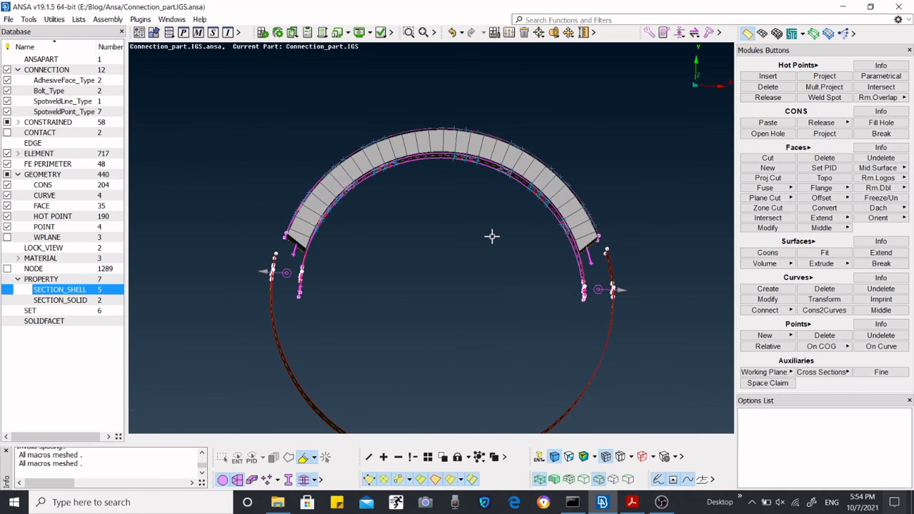
mouse_move(477, 238)
ctrl+mouse_down()
mouse_move(501, 229)
mouse_move(439, 228)
mouse_move(483, 247)
ctrl+mouse_up()
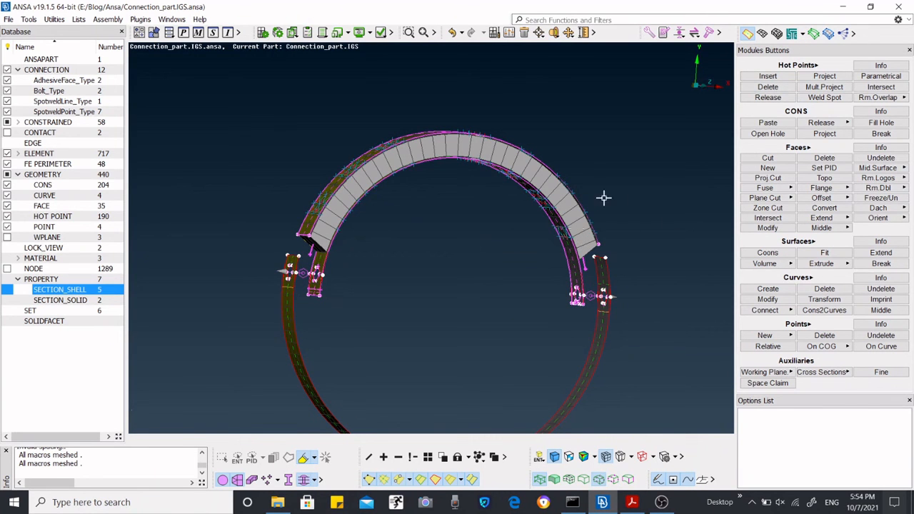
Switch to the solver deck module and inspect the ring's mesh and realized connections from several viewpoints
click(792, 33)
scroll(545, 170, up, 3)
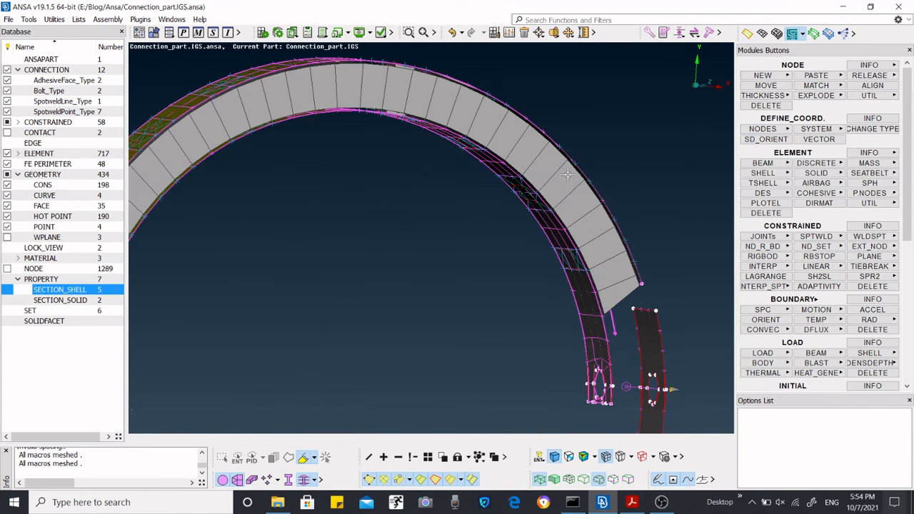
scroll(545, 170, down, 3)
ctrl+drag(543, 198, 630, 283)
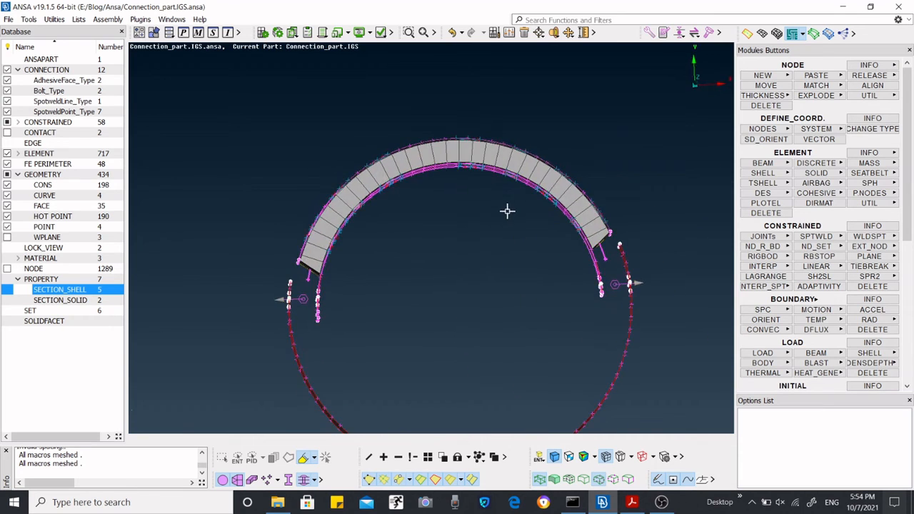
scroll(383, 186, up, 5)
scroll(383, 186, down, 5)
ctrl+drag(428, 228, 407, 205)
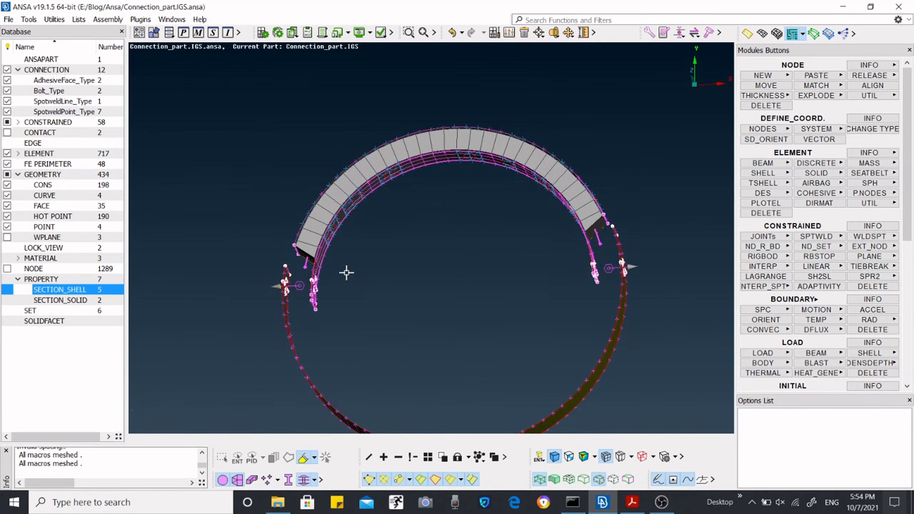
Output the model as an LS-DYNA keyword file named Connection_part1.IGS.key in E:/Blog/Ansa
ctrl+drag(347, 271, 373, 272)
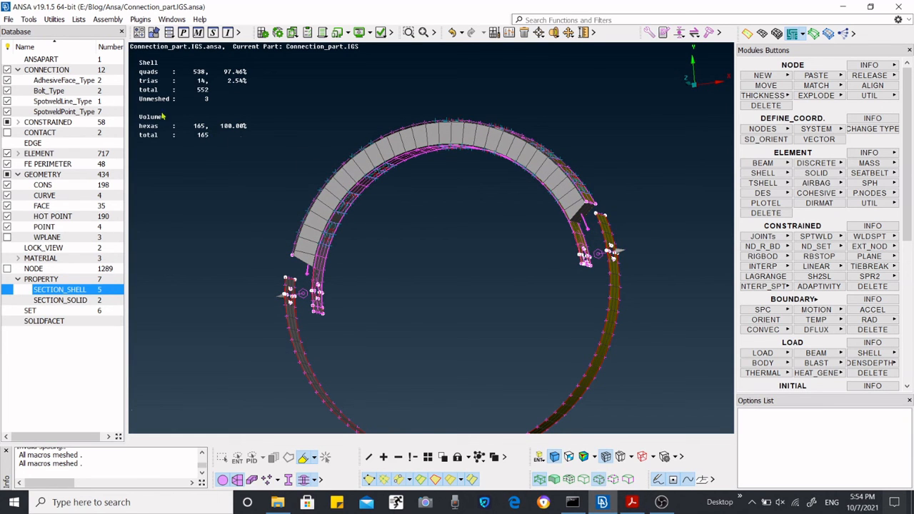
click(8, 19)
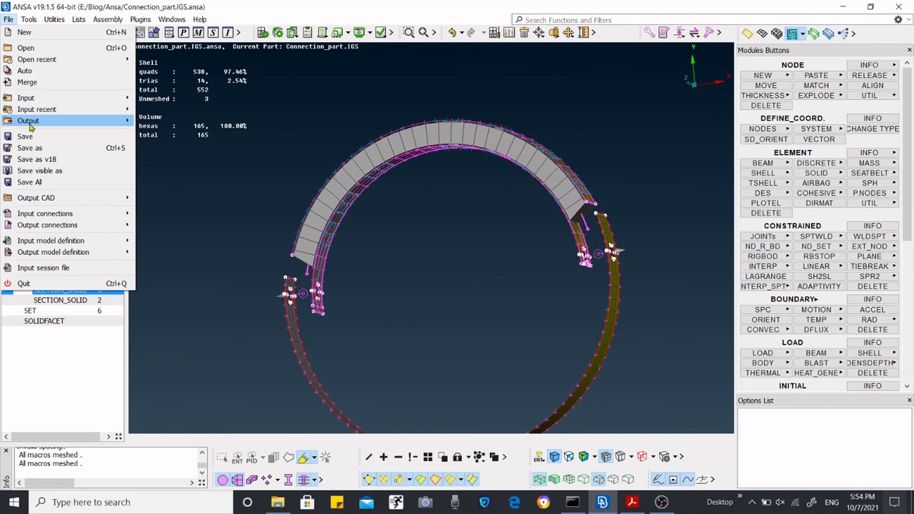
mouse_move(33, 123)
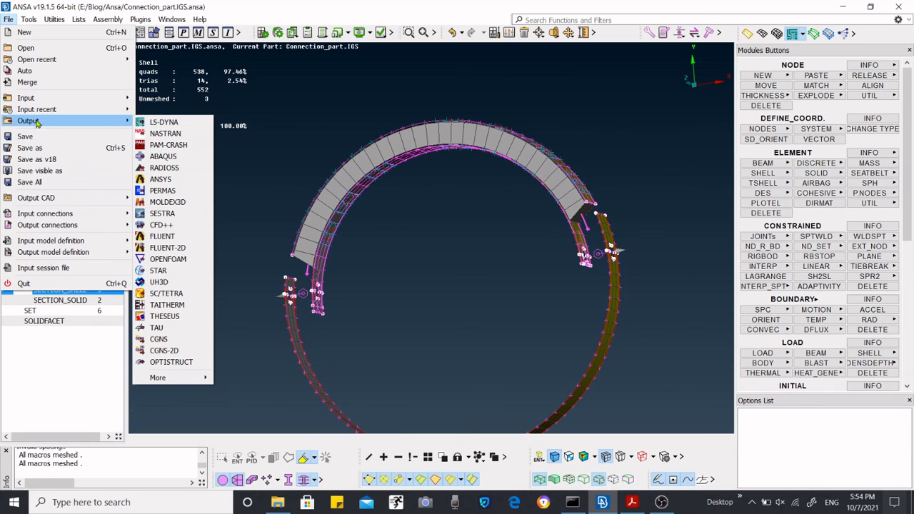
click(162, 123)
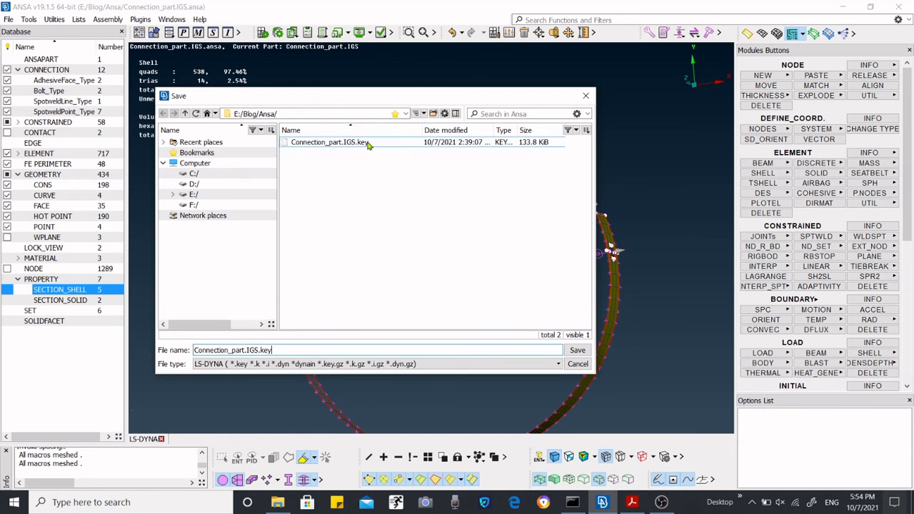
click(245, 350)
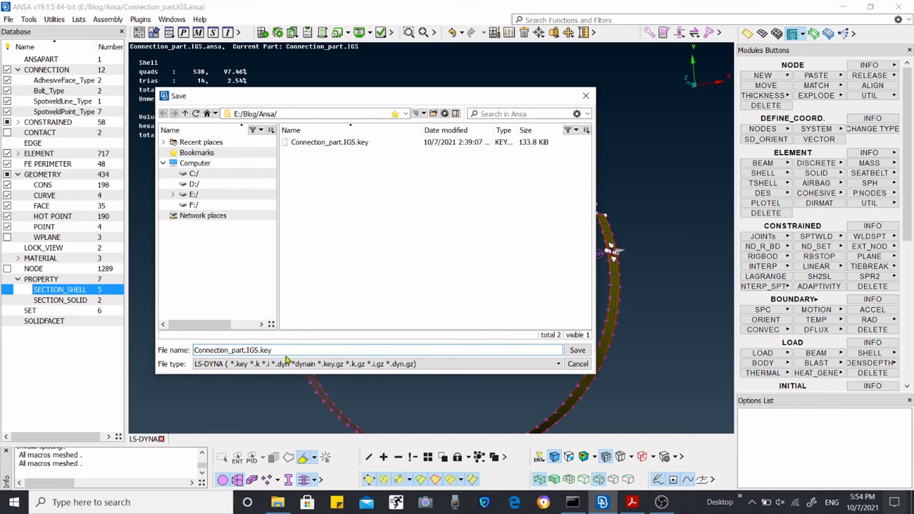
text(1)
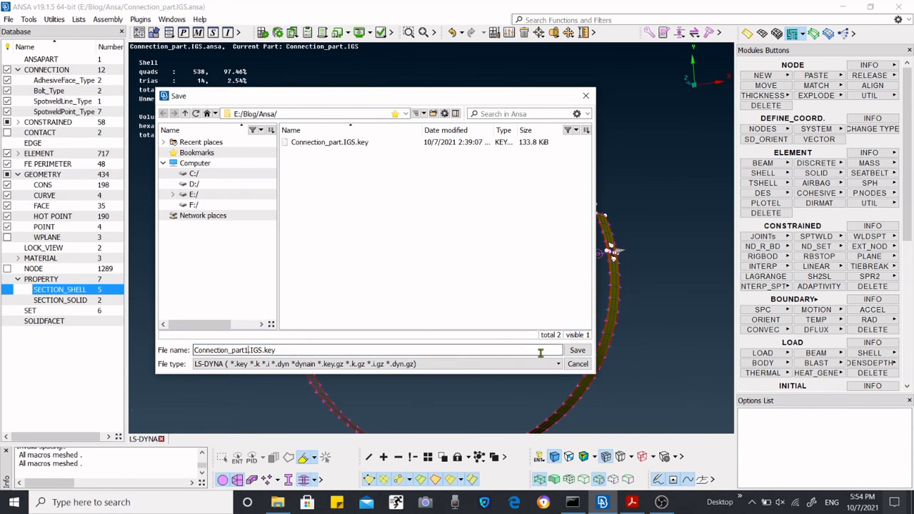
click(577, 351)
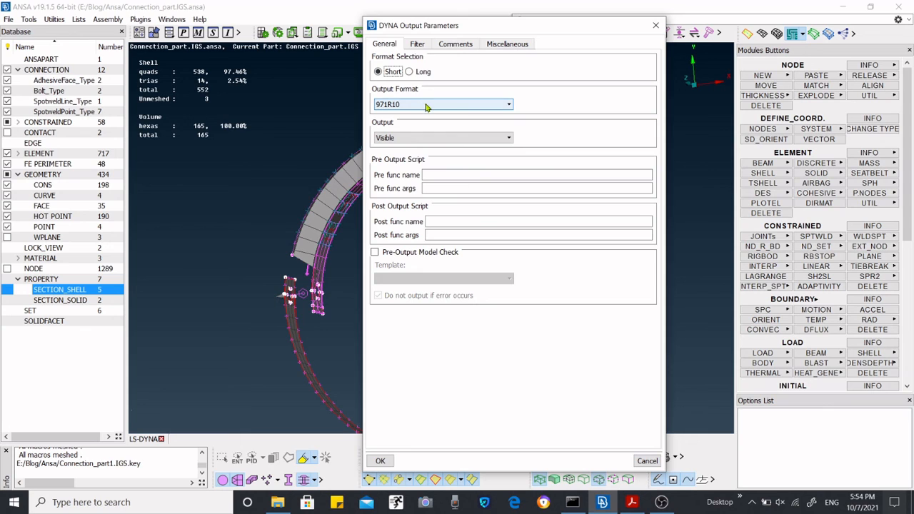
Keep the short format, set the output to All and run the LS-DYNA export
click(409, 72)
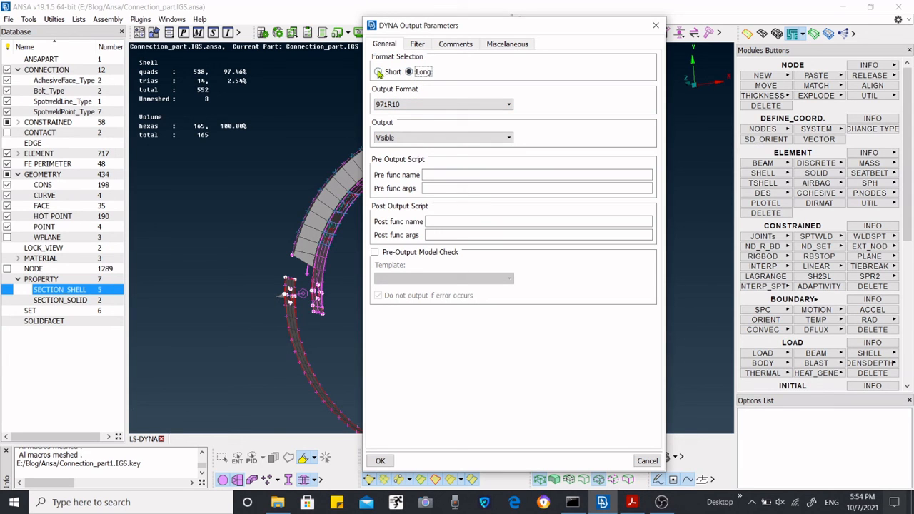
click(378, 72)
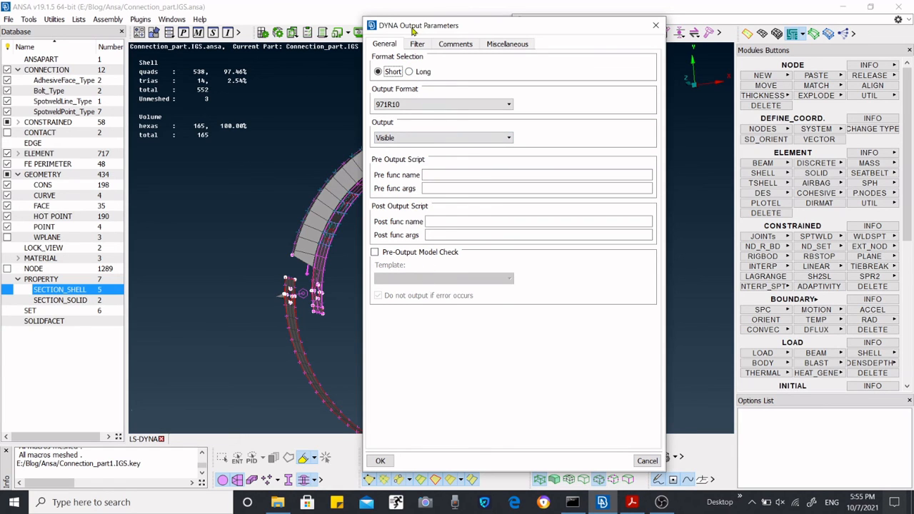
click(419, 141)
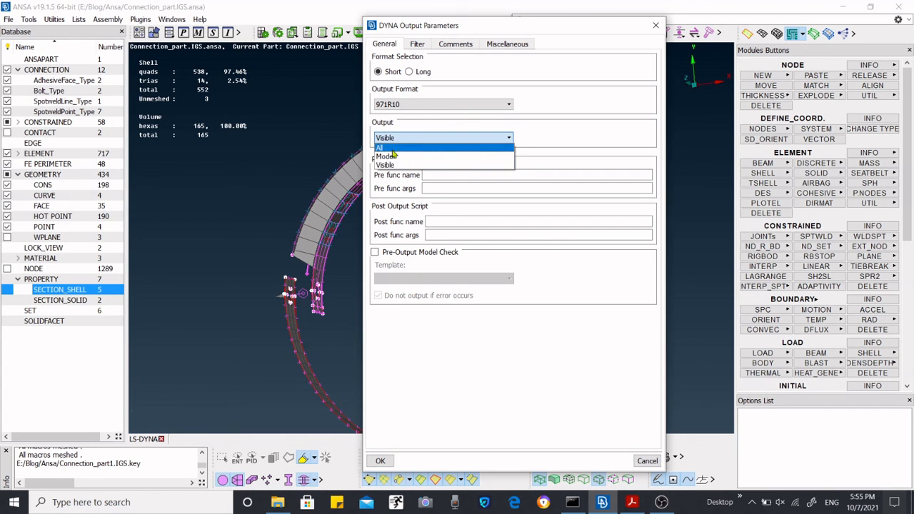
click(395, 148)
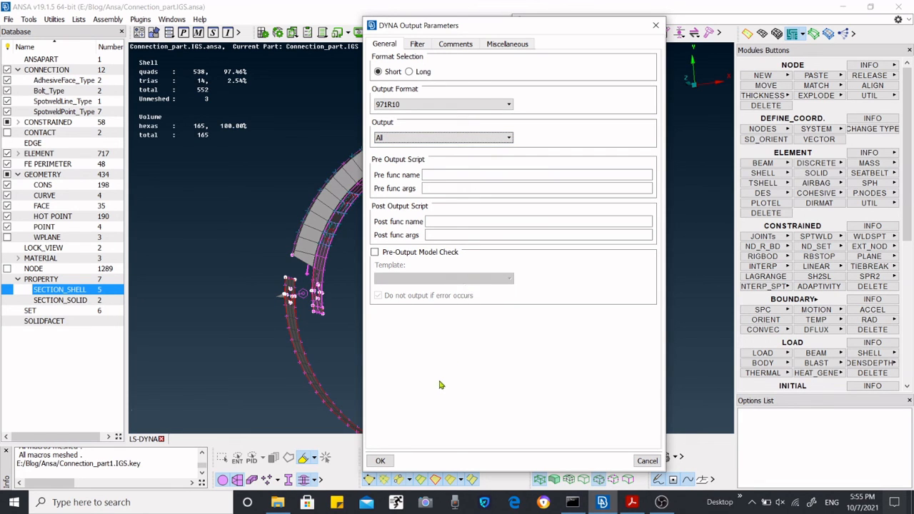
click(381, 461)
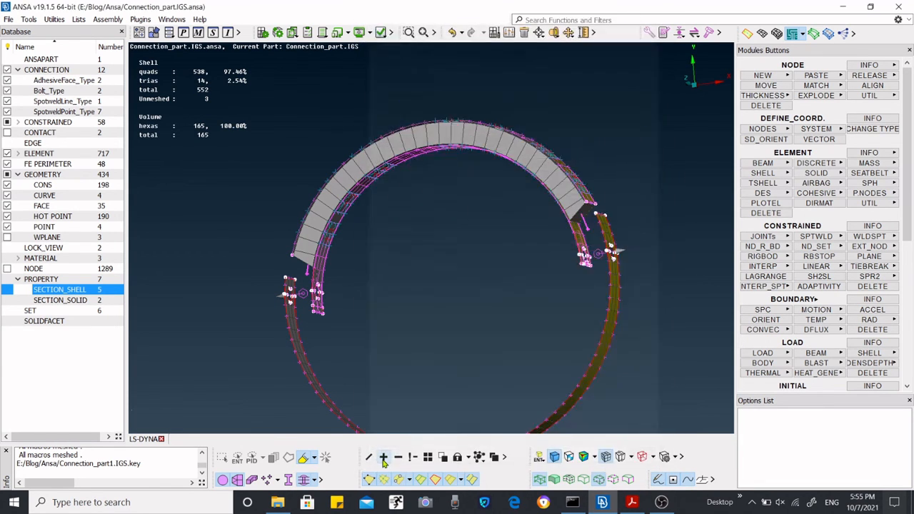
scroll(436, 159, down, 3)
scroll(434, 158, up, 6)
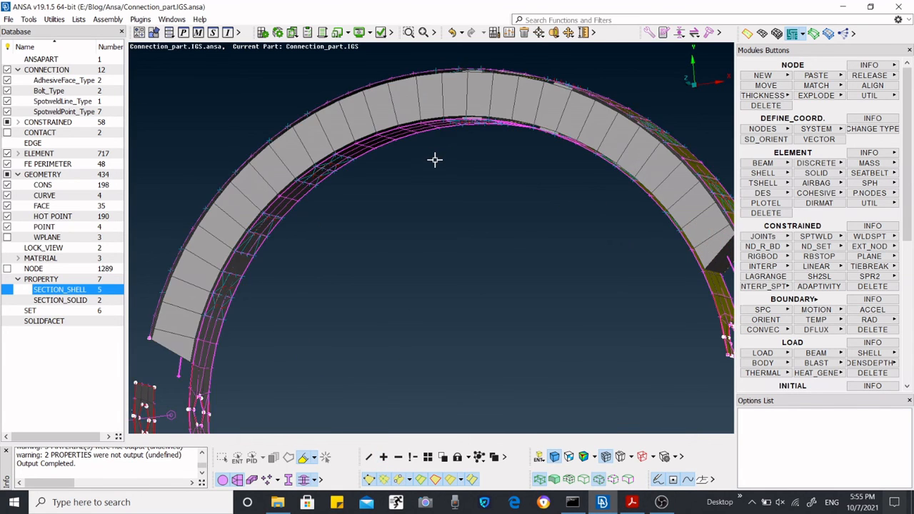
scroll(435, 158, down, 3)
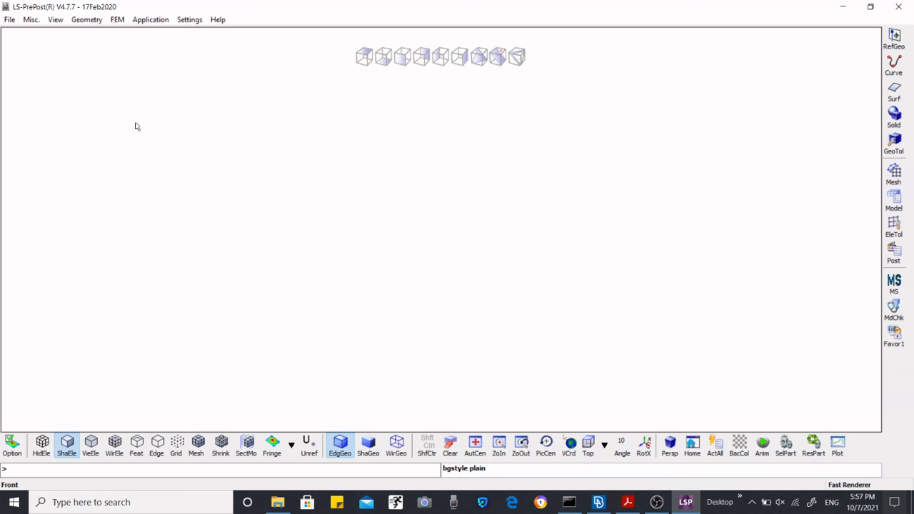
Switch to LS-PrePost, open the Connection_part1.IGS keyword file and review the keyword reader messages
click(10, 20)
mouse_move(29, 47)
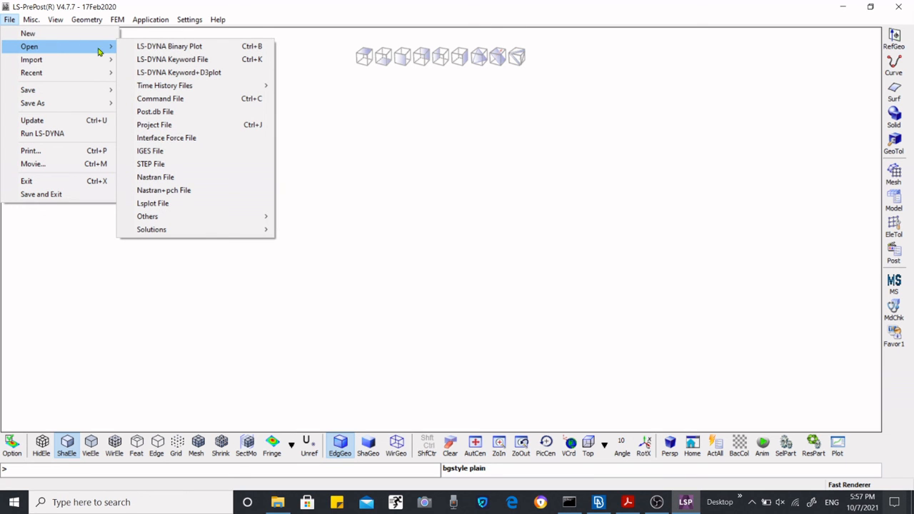
click(172, 62)
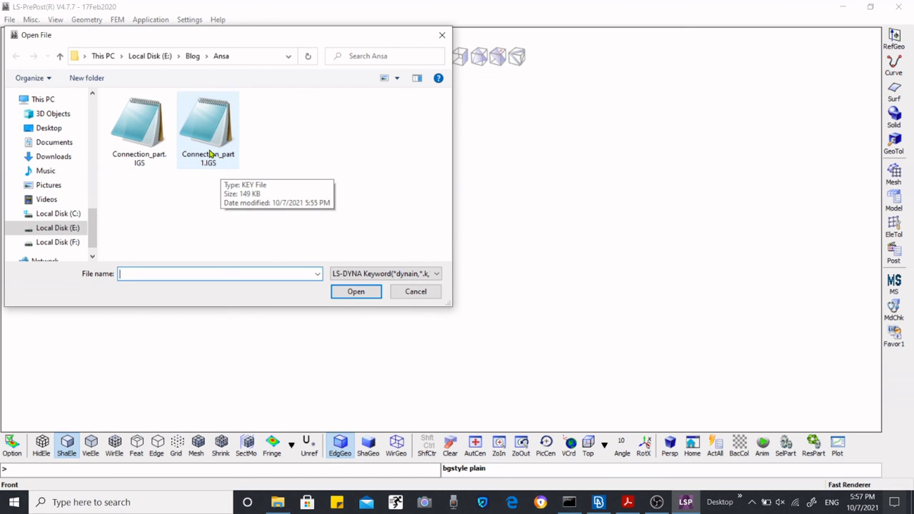
double_click(210, 154)
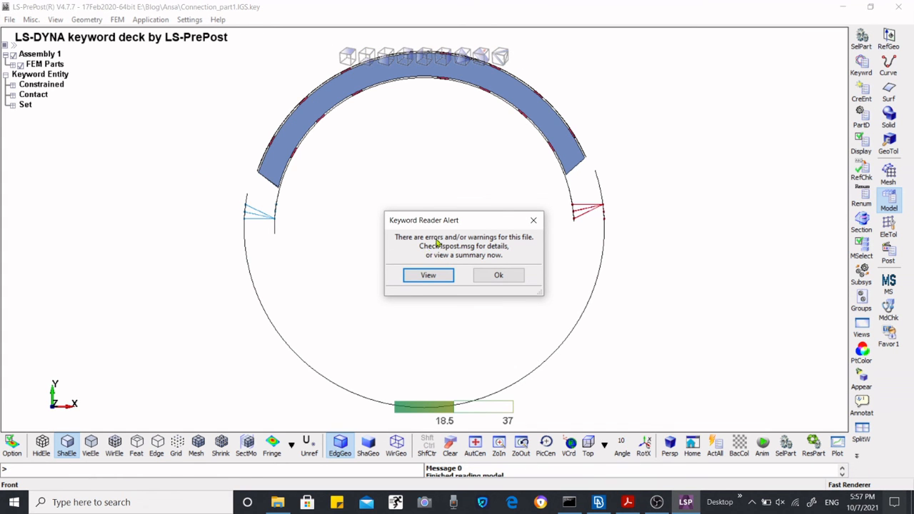
click(428, 277)
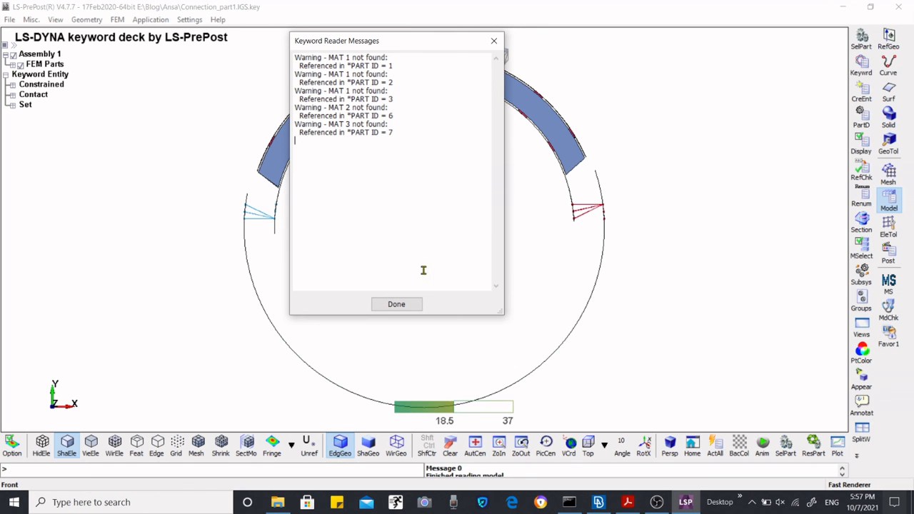
click(405, 305)
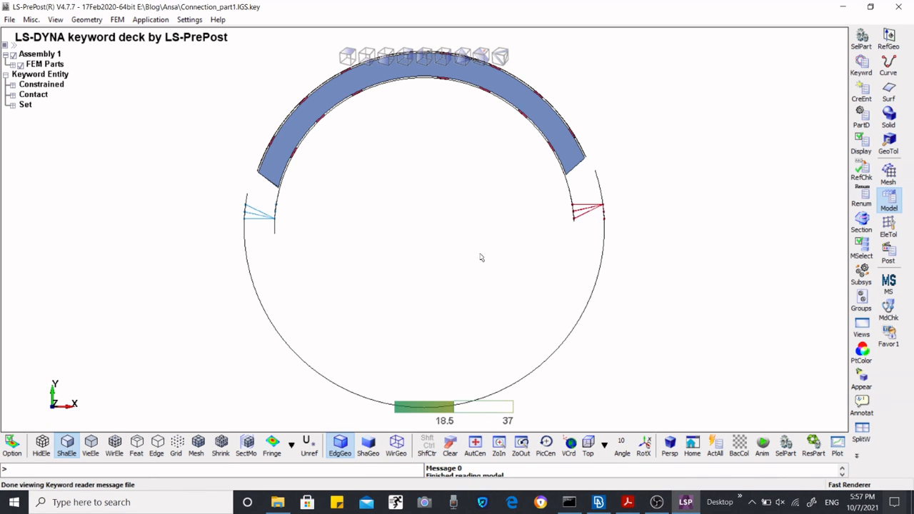
Examine the solid connection elements between the upper arc's block and its inner and outer strips from several angles
scroll(471, 214, down, 1)
scroll(476, 186, up, 6)
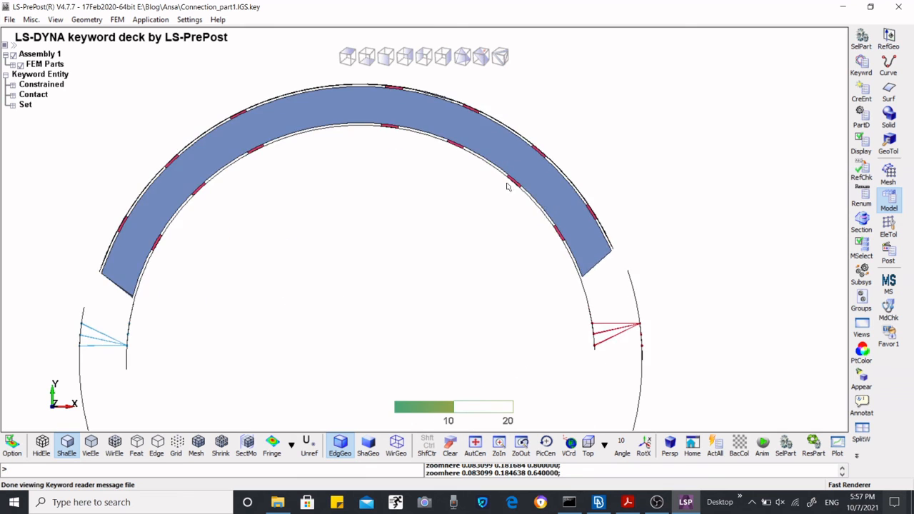
scroll(539, 146, up, 3)
scroll(558, 150, down, 3)
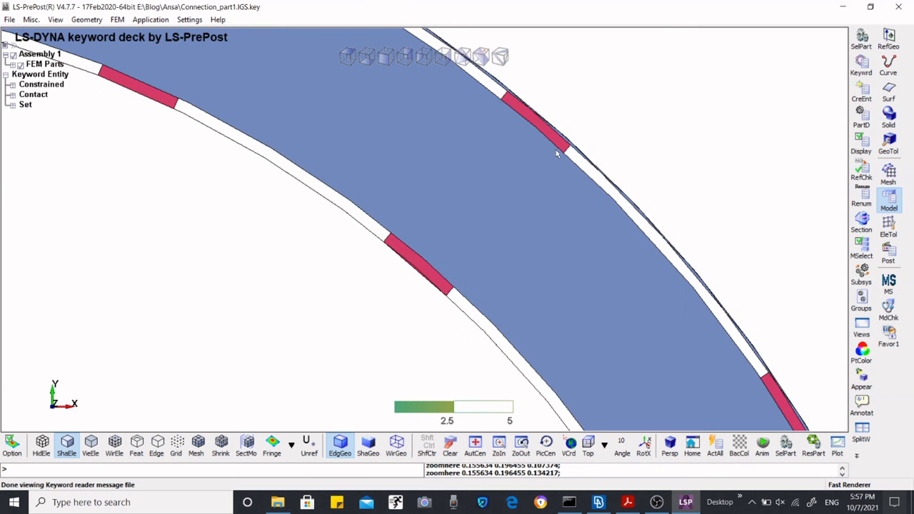
ctrl+drag(558, 150, 485, 191)
scroll(485, 190, down, 3)
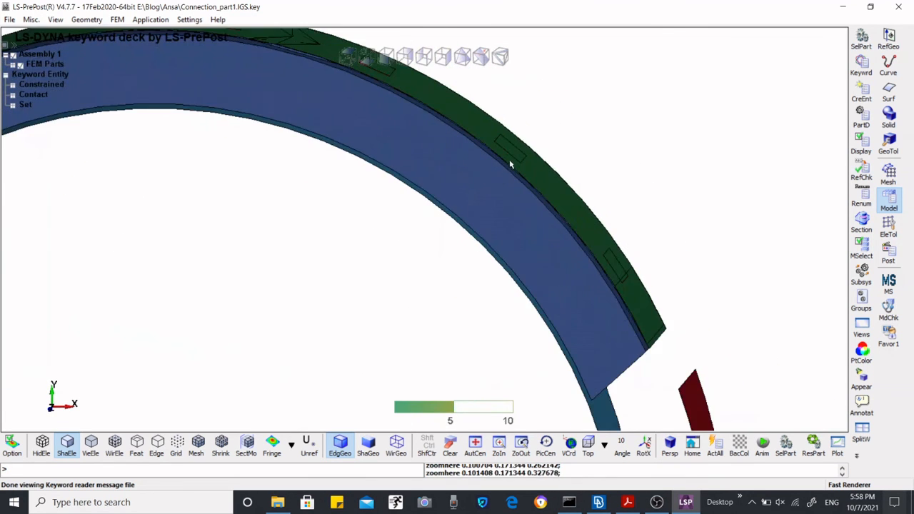
scroll(549, 201, up, 3)
scroll(549, 201, down, 3)
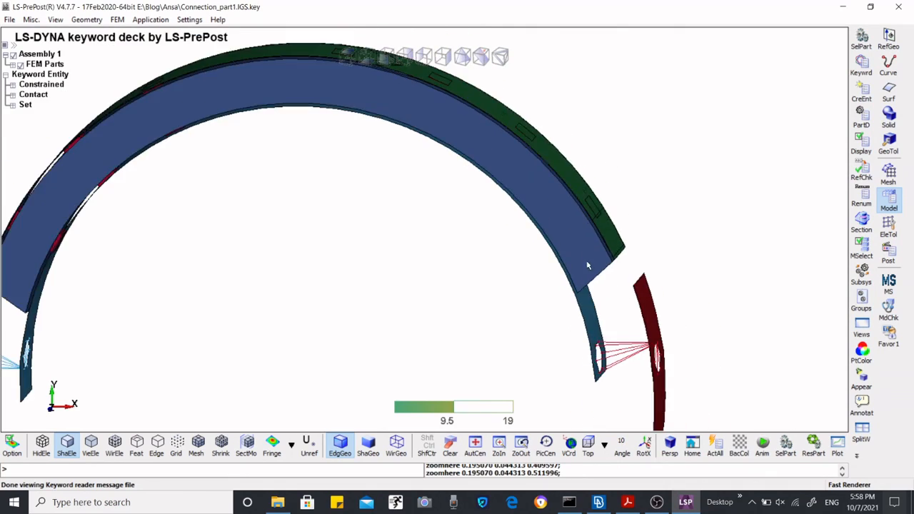
scroll(582, 205, up, 3)
scroll(582, 204, down, 3)
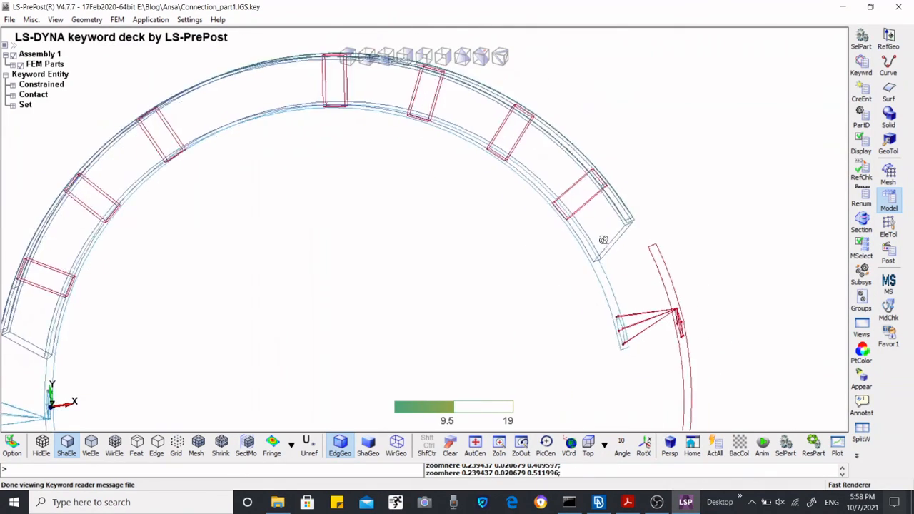
scroll(600, 230, up, 3)
scroll(603, 225, down, 2)
scroll(606, 221, down, 2)
scroll(627, 206, up, 3)
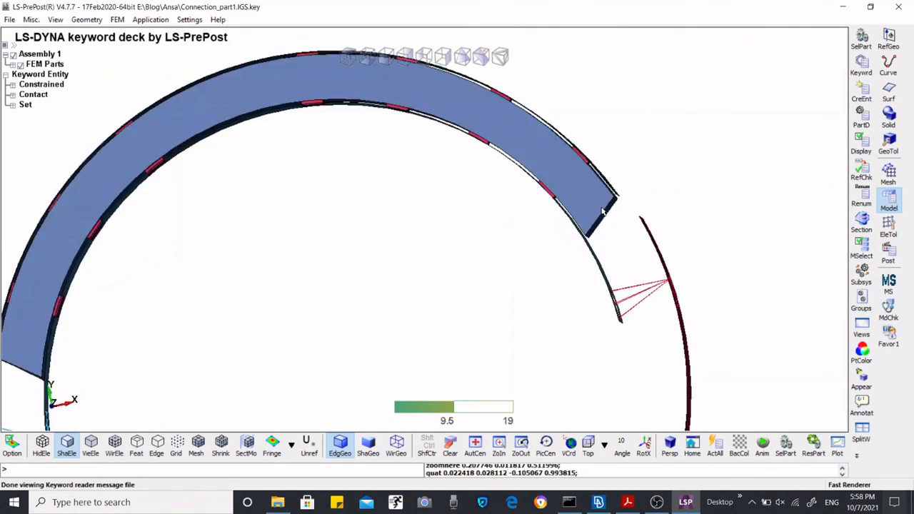
scroll(625, 197, down, 1)
scroll(626, 197, up, 1)
scroll(629, 192, down, 3)
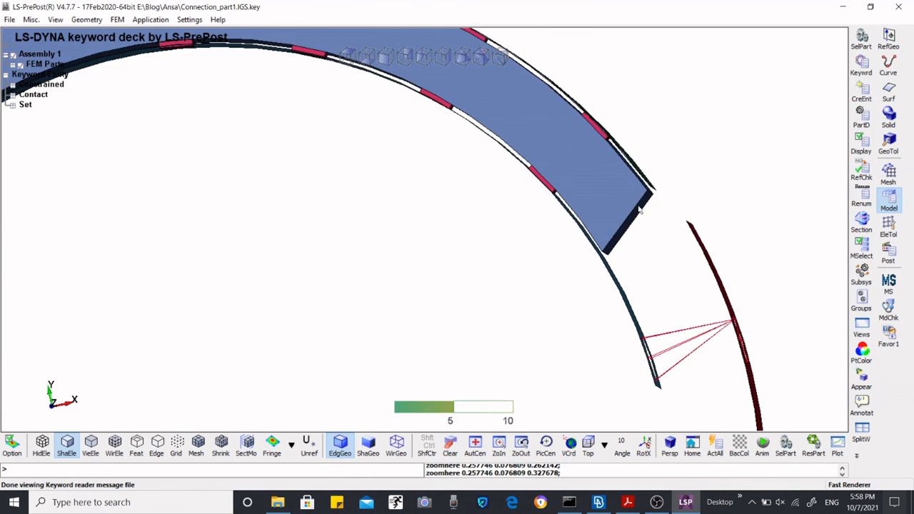
scroll(634, 180, up, 2)
scroll(634, 179, down, 2)
scroll(633, 182, up, 2)
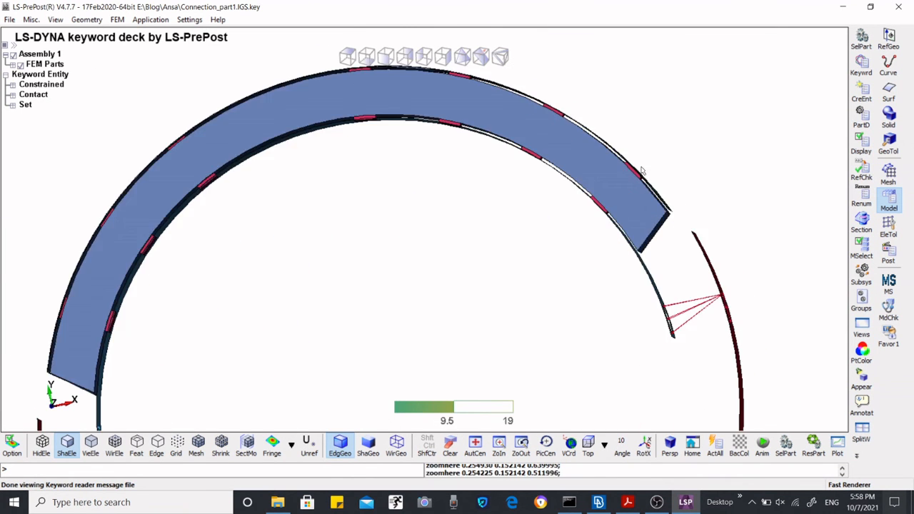
scroll(636, 189, down, 2)
scroll(639, 205, up, 3)
scroll(639, 205, down, 2)
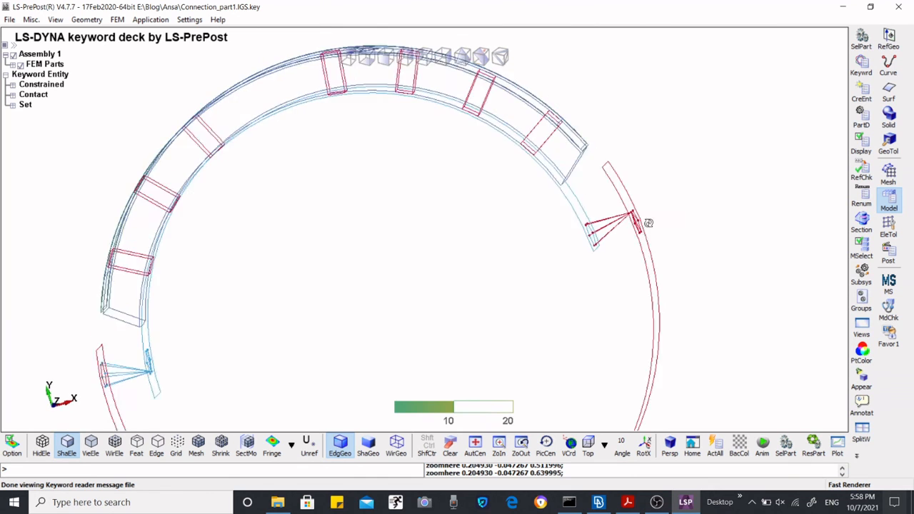
Inspect the bolt connections joining the strip holes at both ends of the upper arc
scroll(643, 211, up, 4)
scroll(610, 225, down, 3)
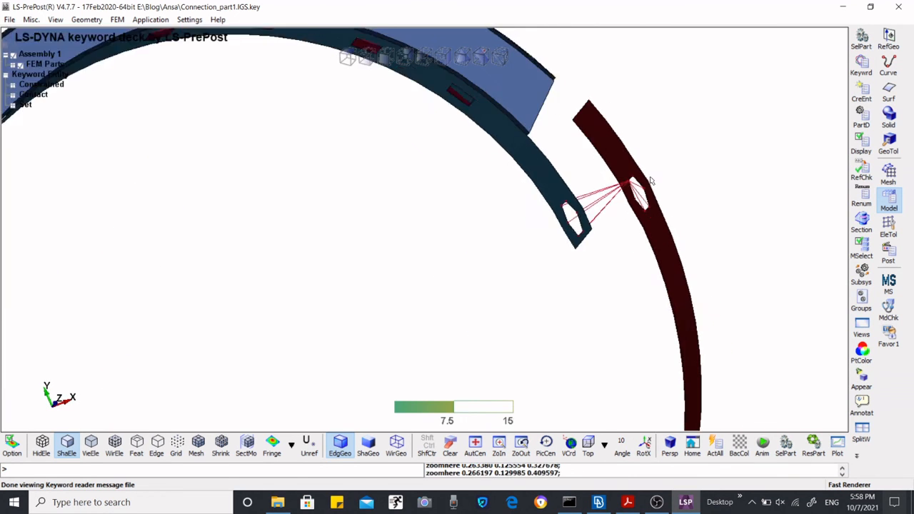
scroll(443, 258, up, 2)
scroll(450, 272, up, 1)
scroll(457, 290, down, 2)
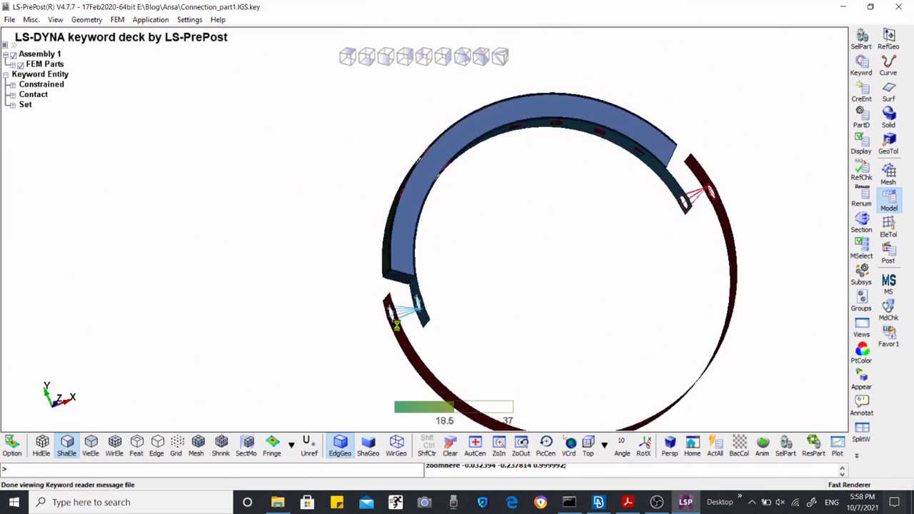
scroll(461, 264, up, 1)
scroll(467, 241, down, 3)
Examine the connections along the outer strip from the opposite side of the ring, finishing with the whole ring in view
mouse_move(467, 241)
shift+mouse_down()
mouse_move(555, 255)
mouse_move(465, 380)
mouse_move(320, 250)
mouse_move(436, 279)
mouse_move(390, 326)
mouse_move(339, 272)
mouse_move(290, 291)
mouse_move(457, 179)
mouse_move(412, 273)
mouse_move(592, 208)
mouse_move(471, 255)
mouse_move(522, 219)
mouse_move(564, 204)
mouse_move(439, 247)
shift+mouse_up()
scroll(462, 197, up, 5)
scroll(470, 201, down, 2)
scroll(463, 207, up, 5)
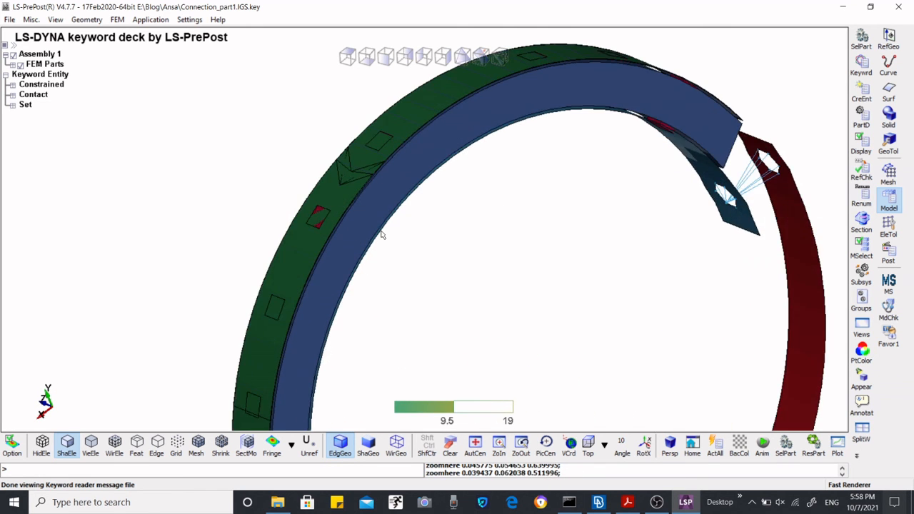
scroll(381, 234, down, 1)
shift+drag(371, 233, 372, 213)
scroll(374, 195, up, 2)
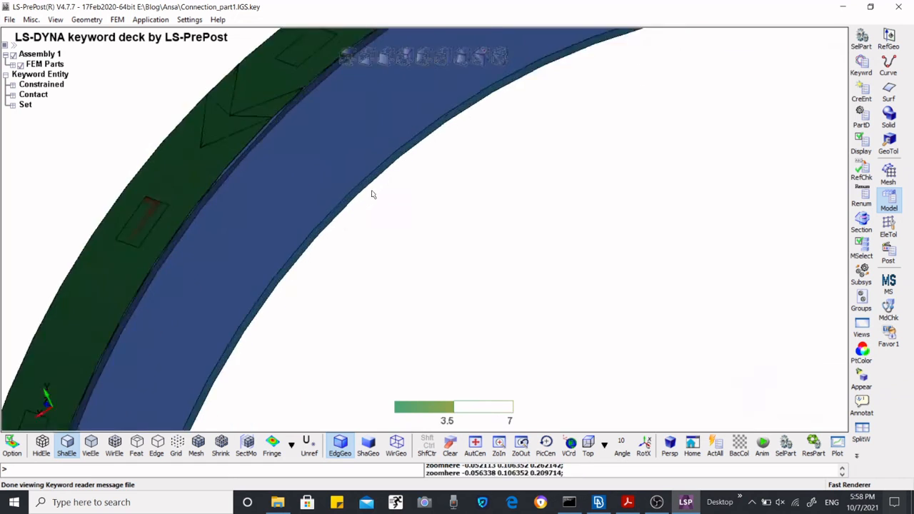
scroll(398, 153, down, 5)
scroll(426, 147, up, 2)
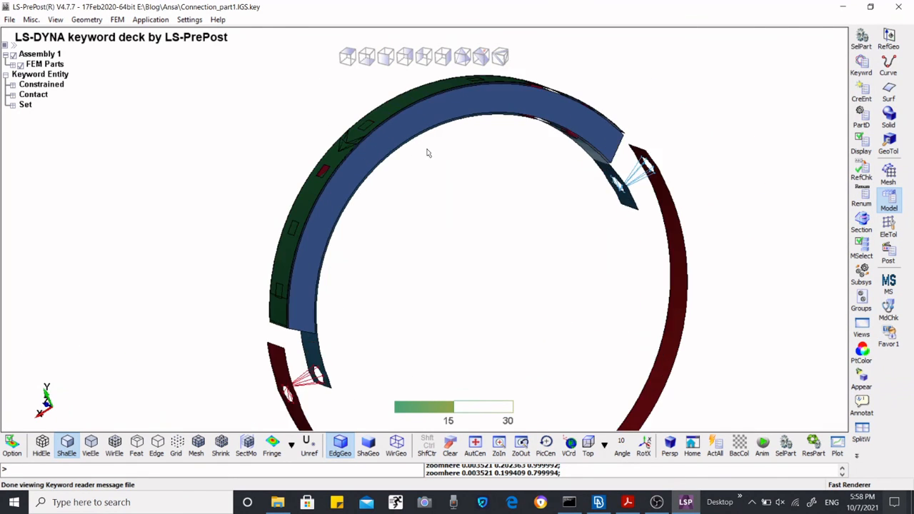
scroll(438, 161, down, 3)
shift+drag(433, 239, 384, 209)
scroll(436, 129, up, 2)
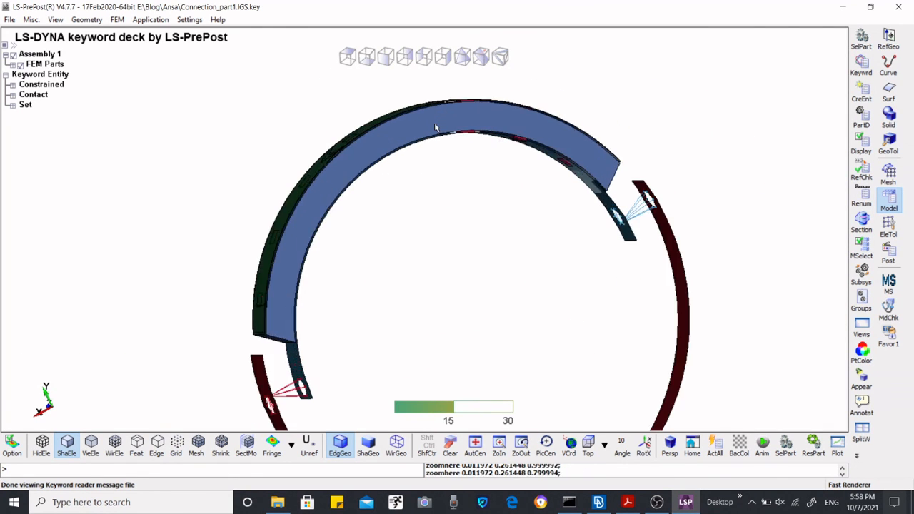
scroll(450, 139, down, 2)
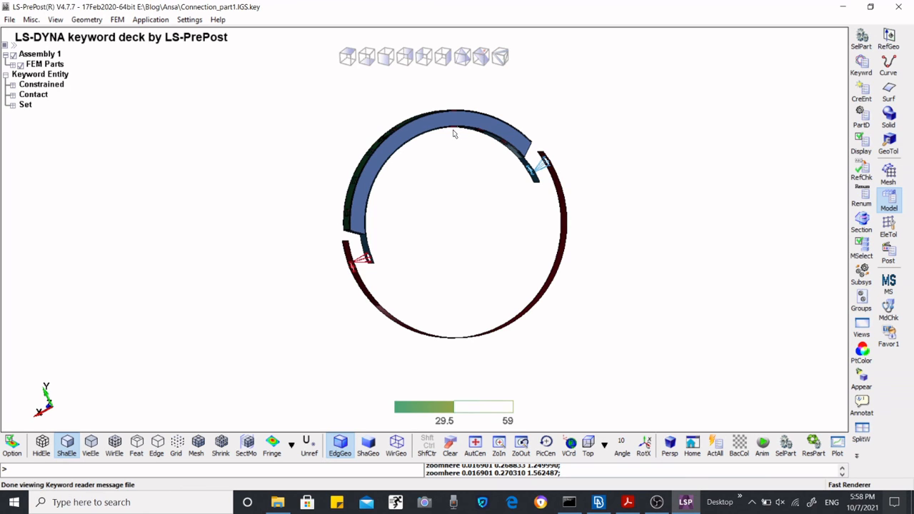